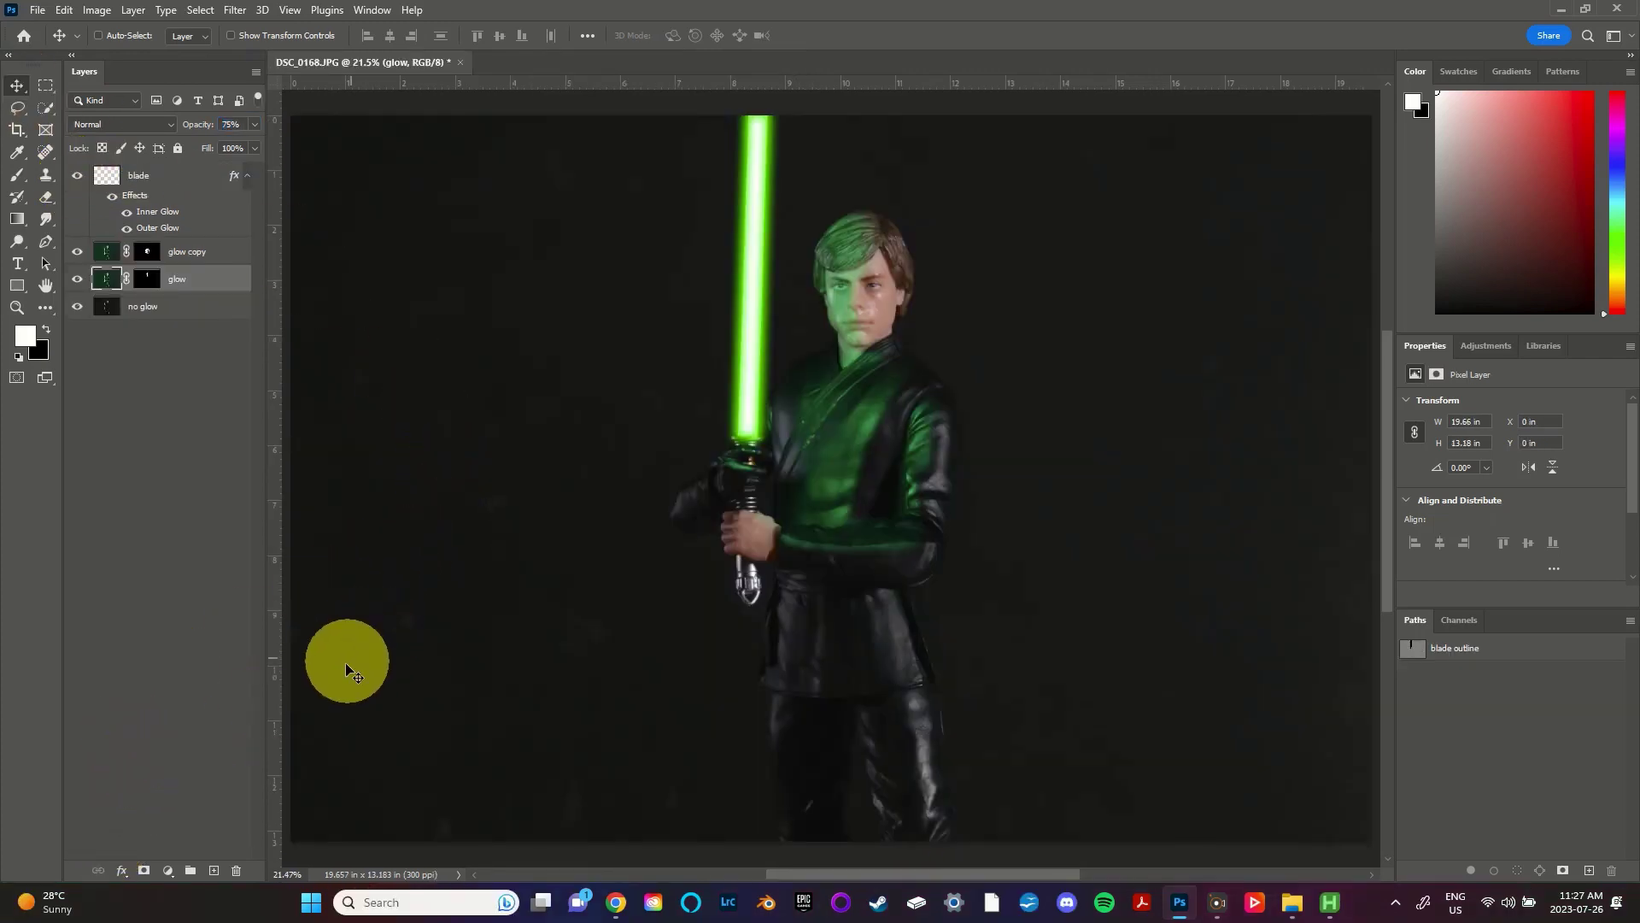
pyautogui.keyDown('alt'); pyautogui.click(76, 307); pyautogui.keyUp('alt')
pyautogui.keyDown('alt'); pyautogui.click(77, 309); pyautogui.keyUp('alt')
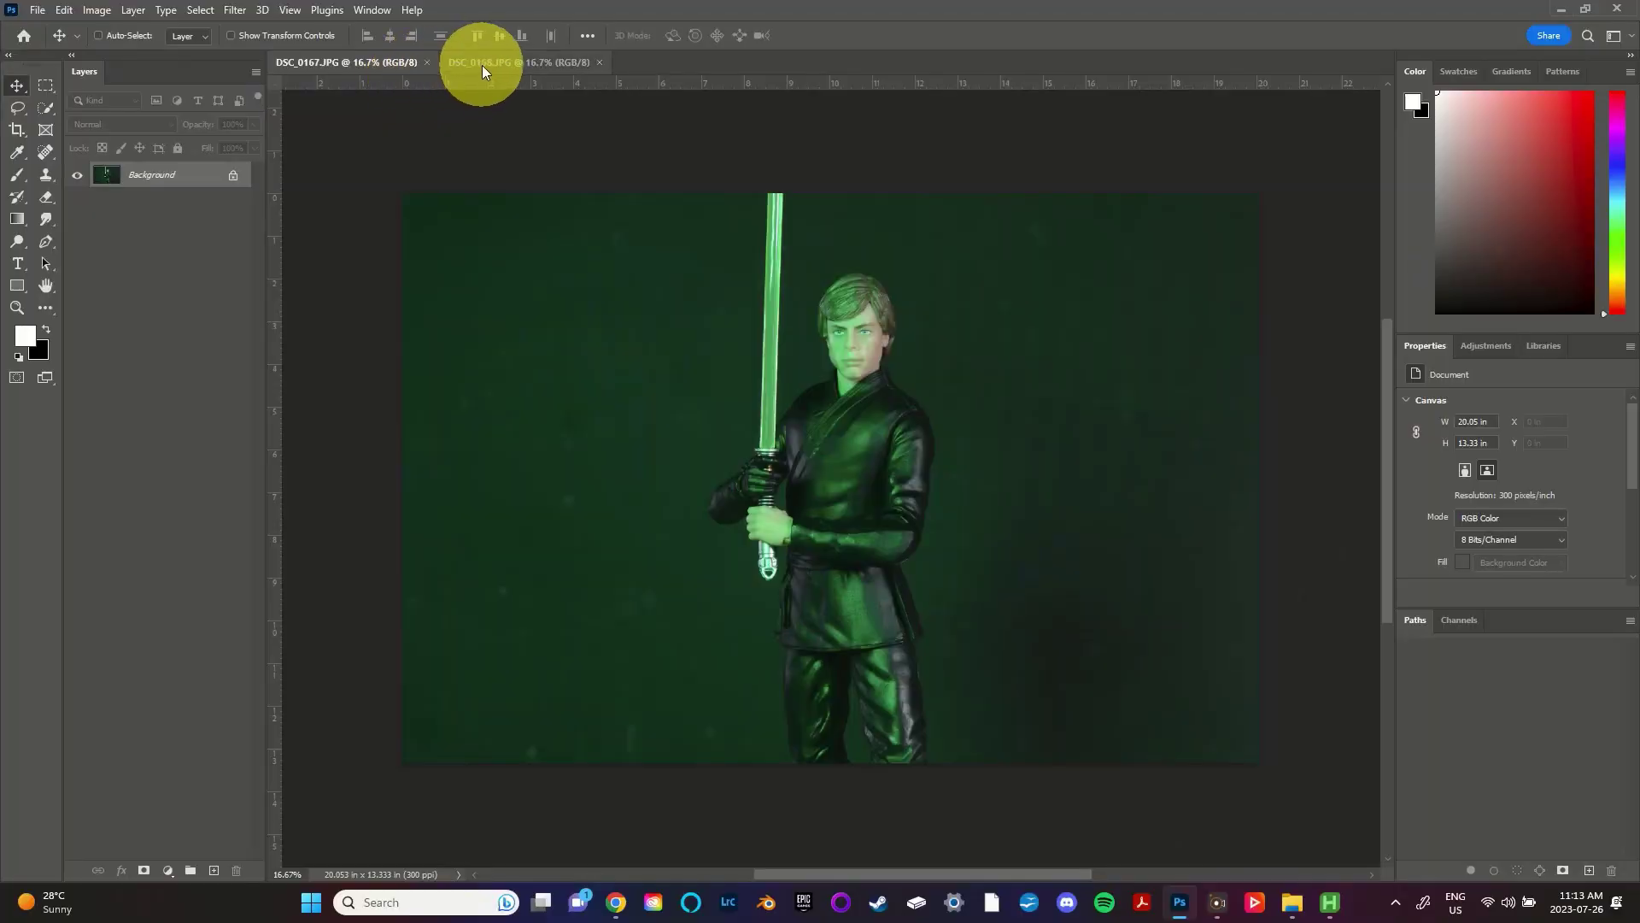
# Step: Convert the locked Background layers of DSC_0168.JPG and DSC_0167.JPG into regular editable layers
pyautogui.click(484, 64)
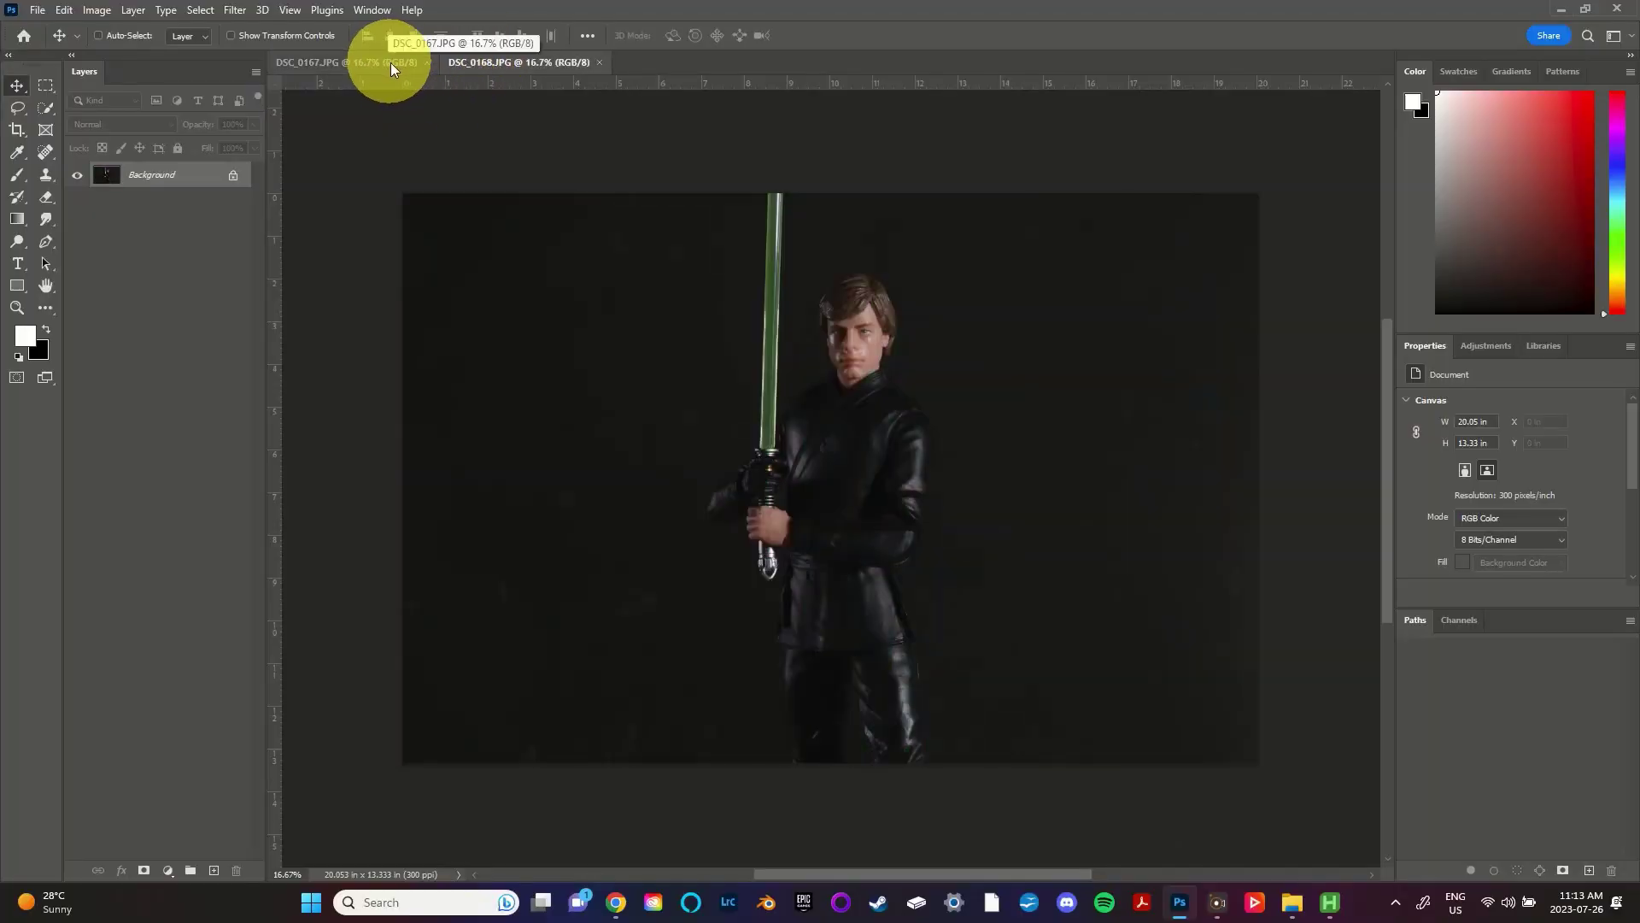
pyautogui.click(391, 61)
pyautogui.click(479, 60)
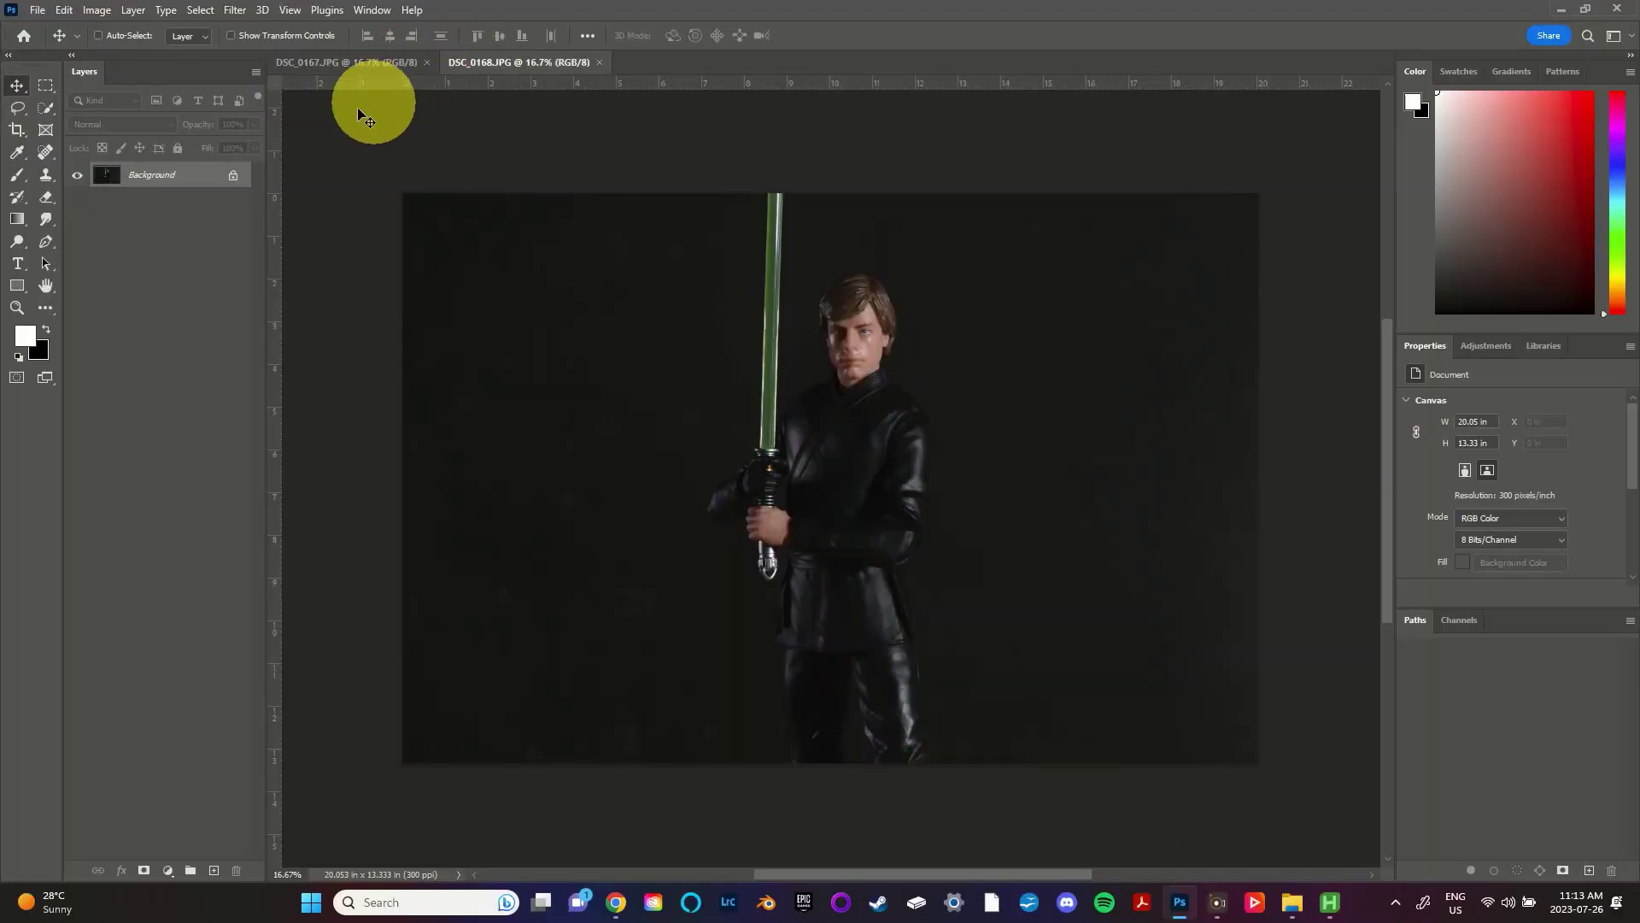
pyautogui.doubleClick(172, 175)
pyautogui.press('Return')
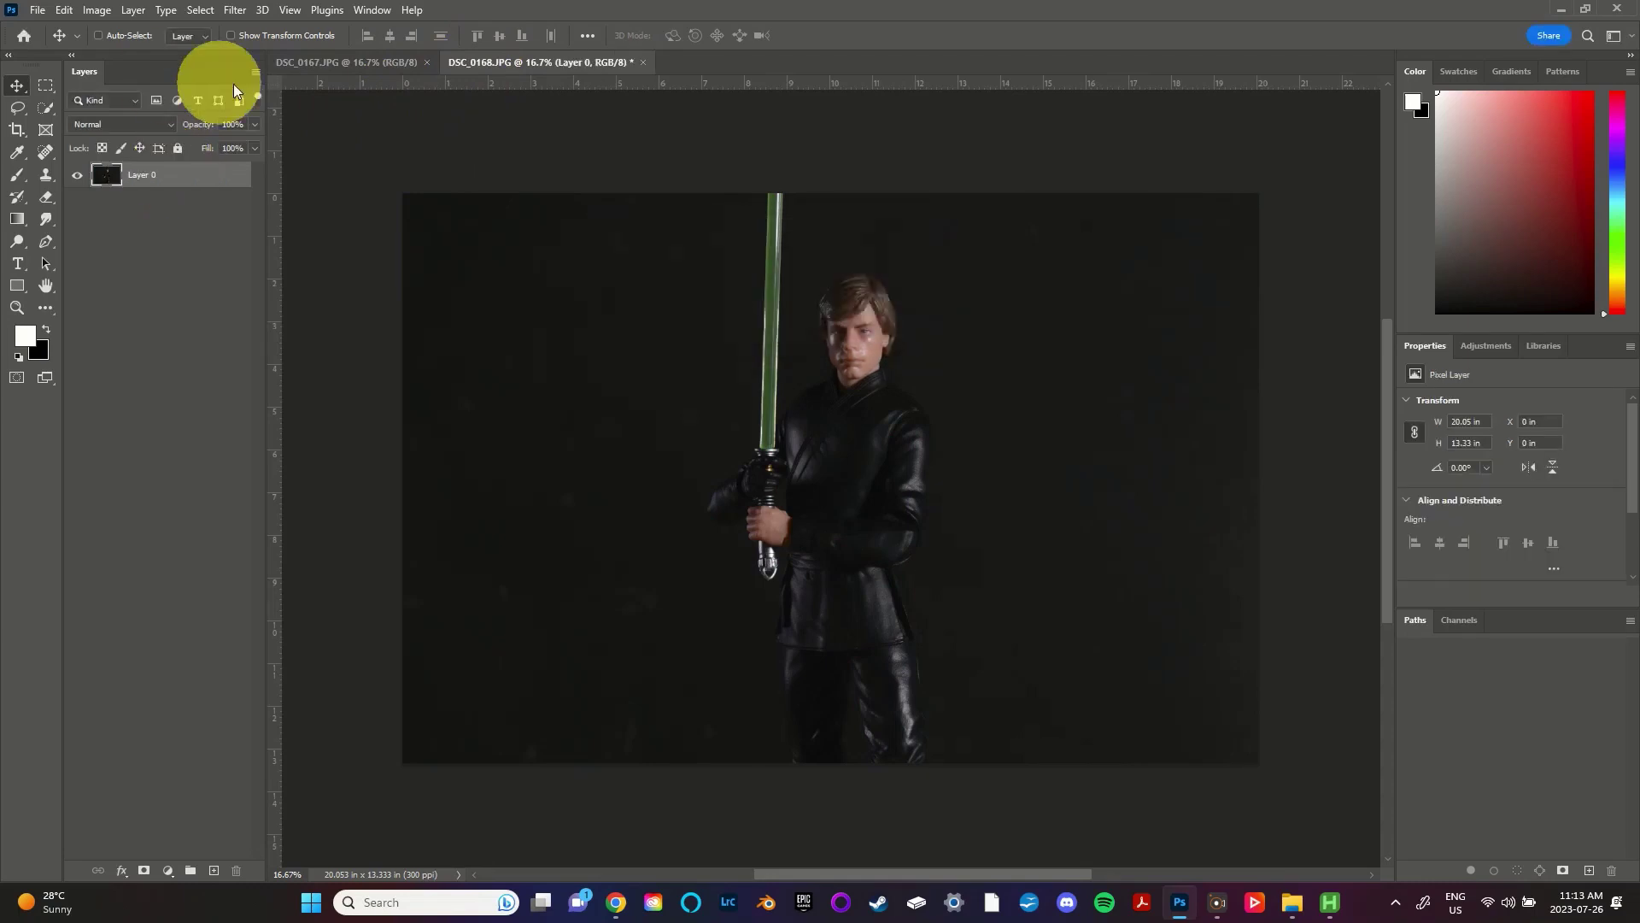
pyautogui.click(329, 69)
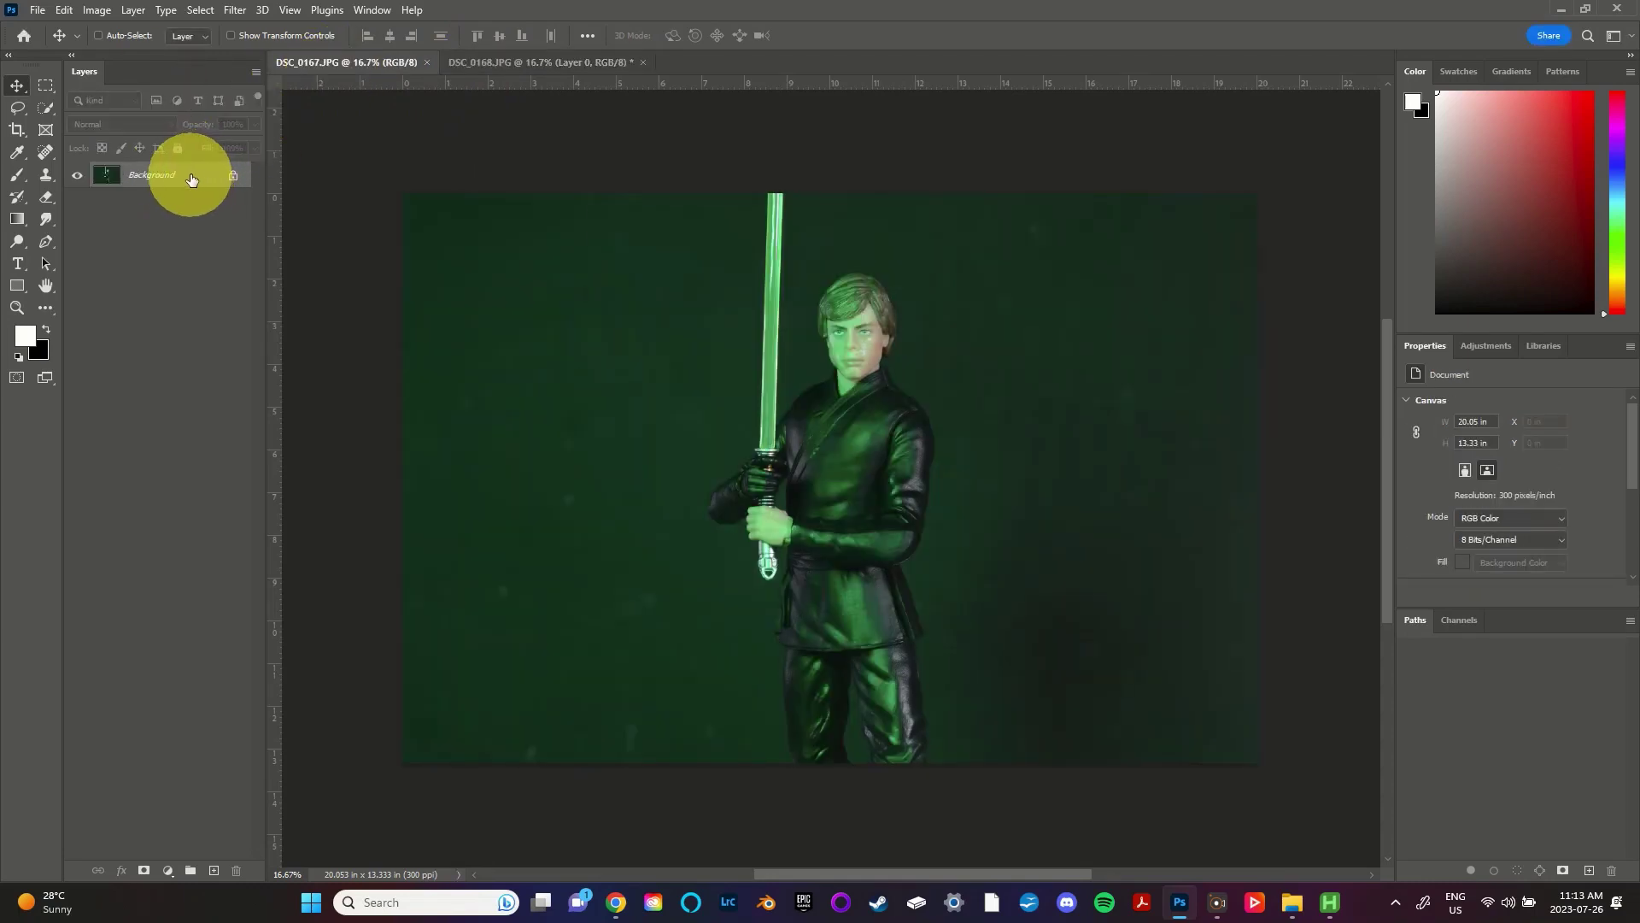
pyautogui.doubleClick(172, 175)
pyautogui.press('Return')
# Step: Copy the green-lit photo from DSC_0167.JPG into DSC_0168.JPG as a new layer and close DSC_0167.JPG without saving
pyautogui.moveTo(350, 64); pyautogui.dragTo(896, 254)
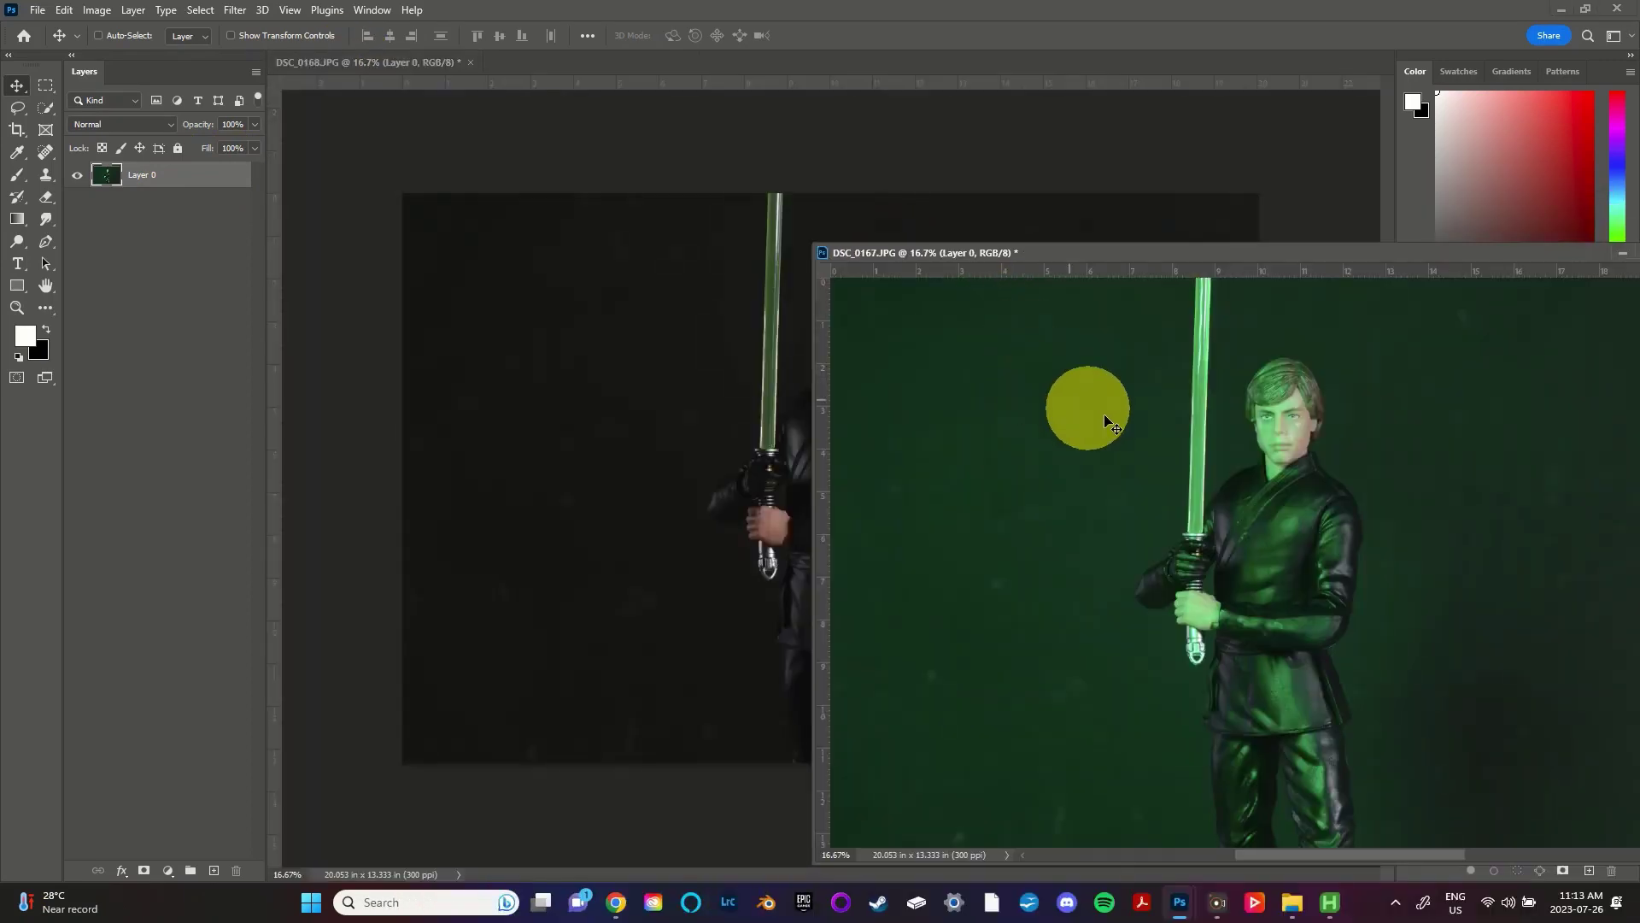
pyautogui.moveTo(1280, 460); pyautogui.dragTo(645, 410)
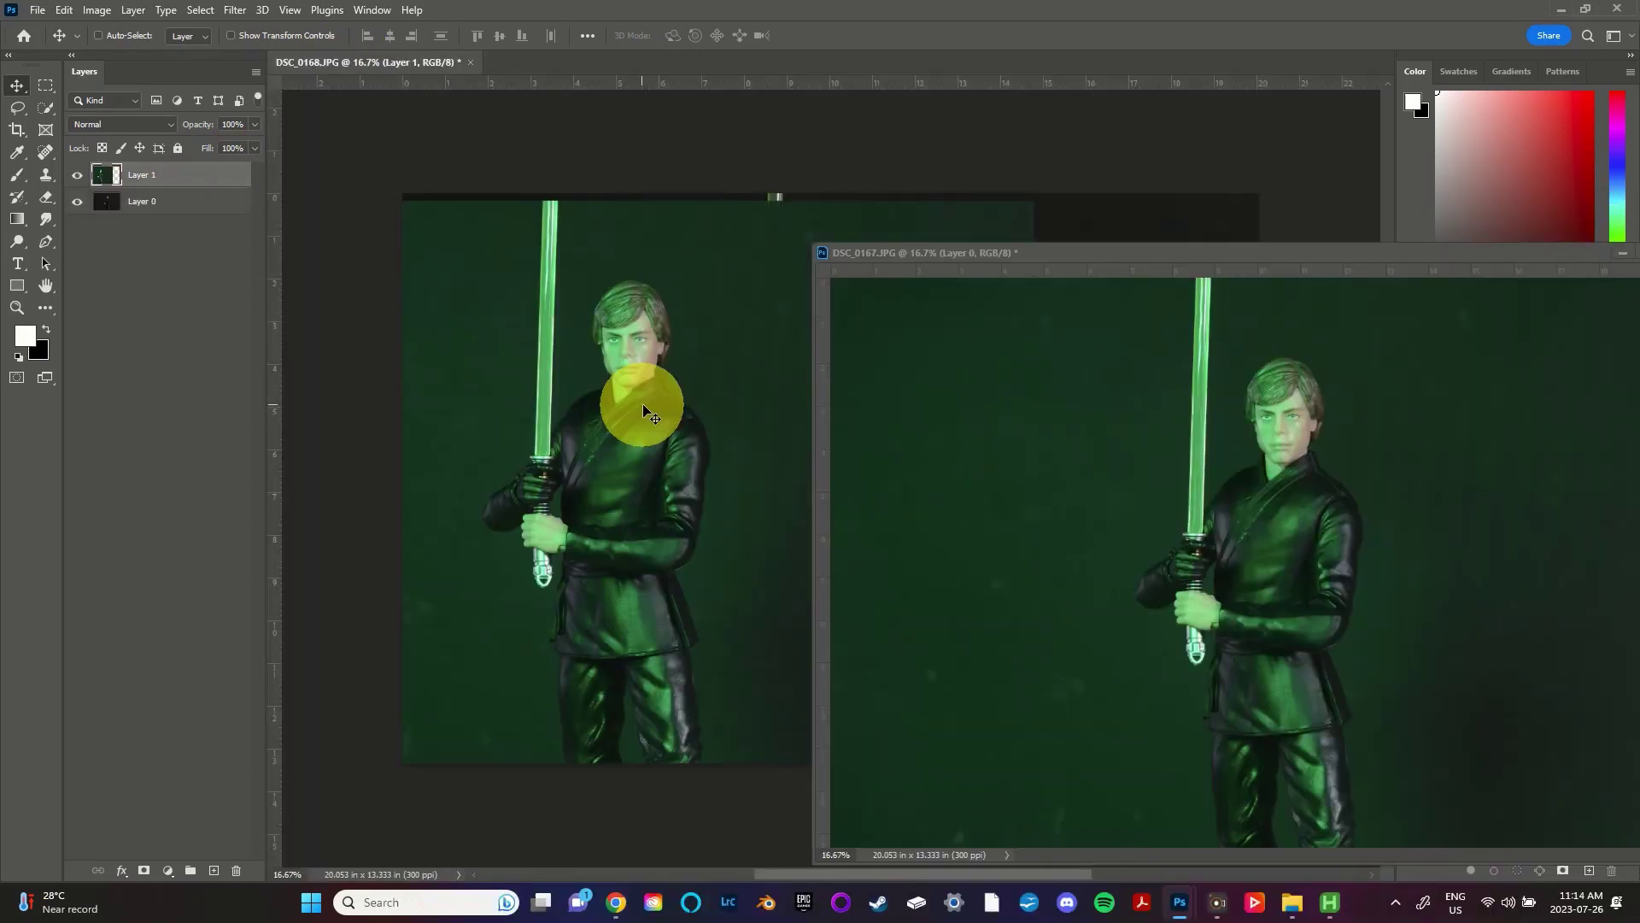
pyautogui.click(992, 385)
pyautogui.hotkey('ctrl', 'w')
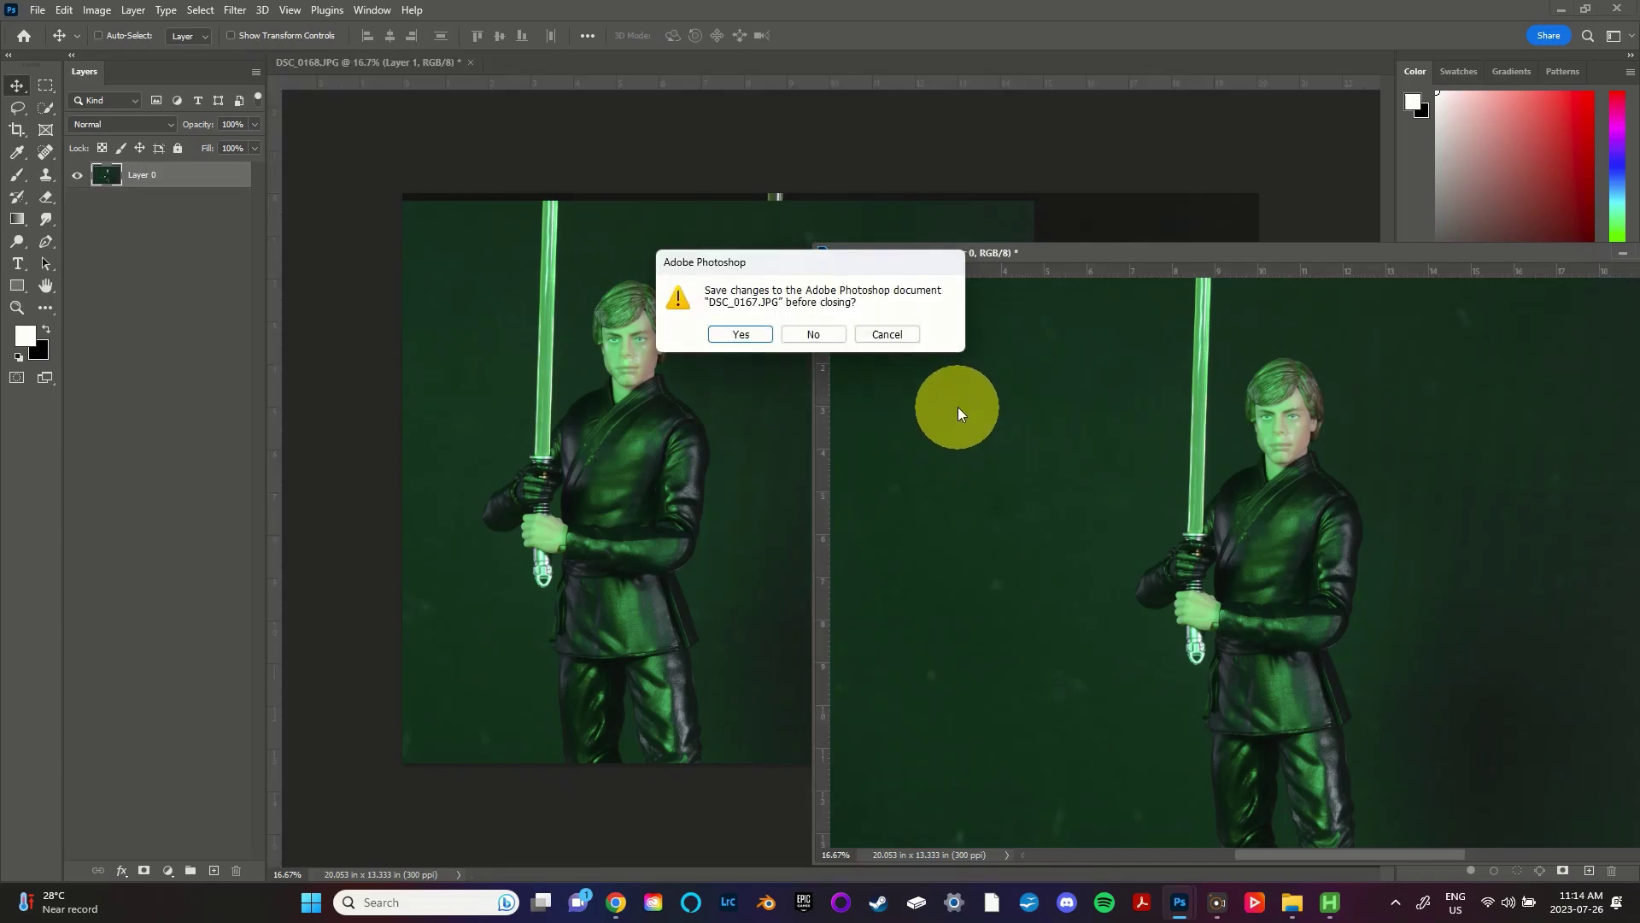
pyautogui.click(828, 337)
# Step: Rename the green-lit layer glow and the dark layer no glow, and move the glow layer to cover the one below
pyautogui.doubleClick(143, 177)
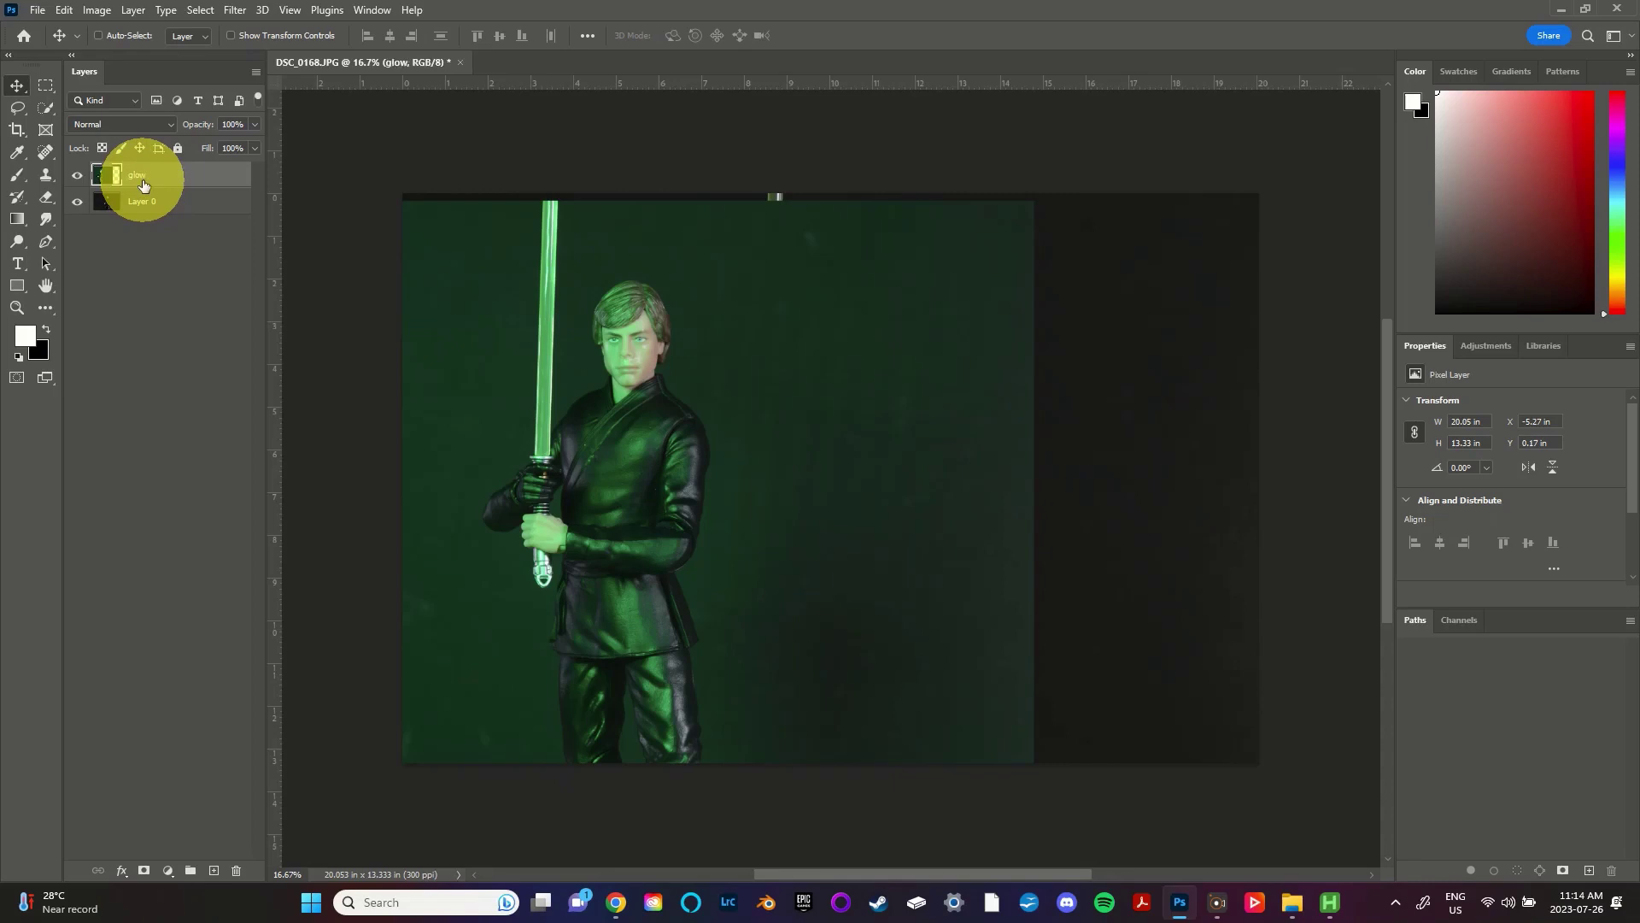
pyautogui.doubleClick(149, 200)
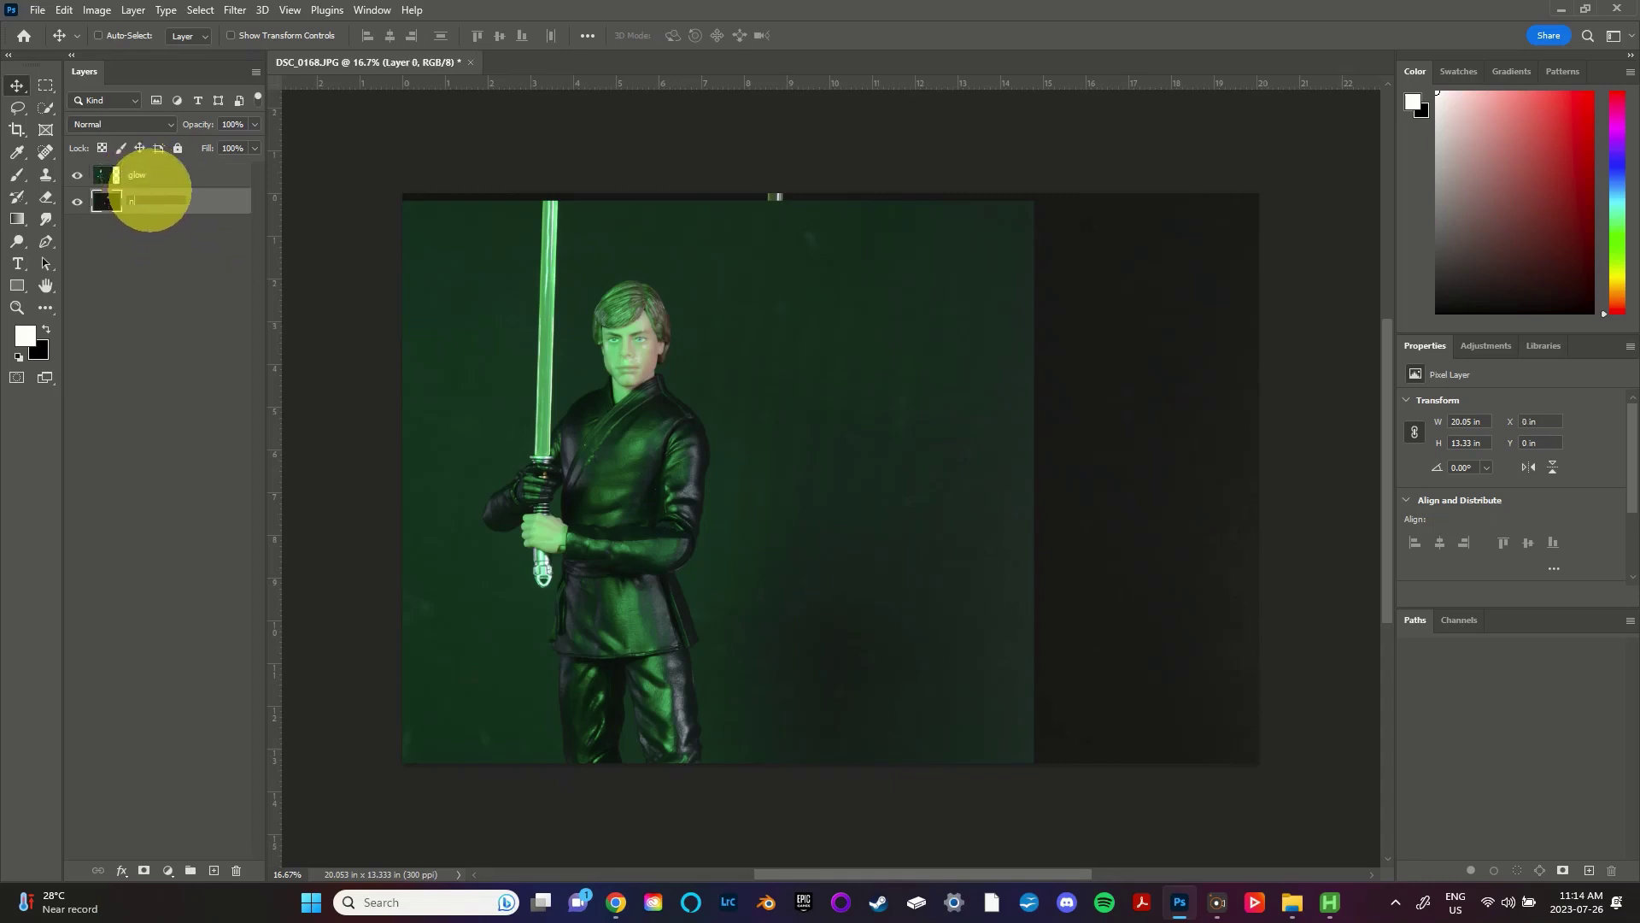
pyautogui.click(158, 174)
pyautogui.moveTo(779, 341); pyautogui.dragTo(1006, 364)
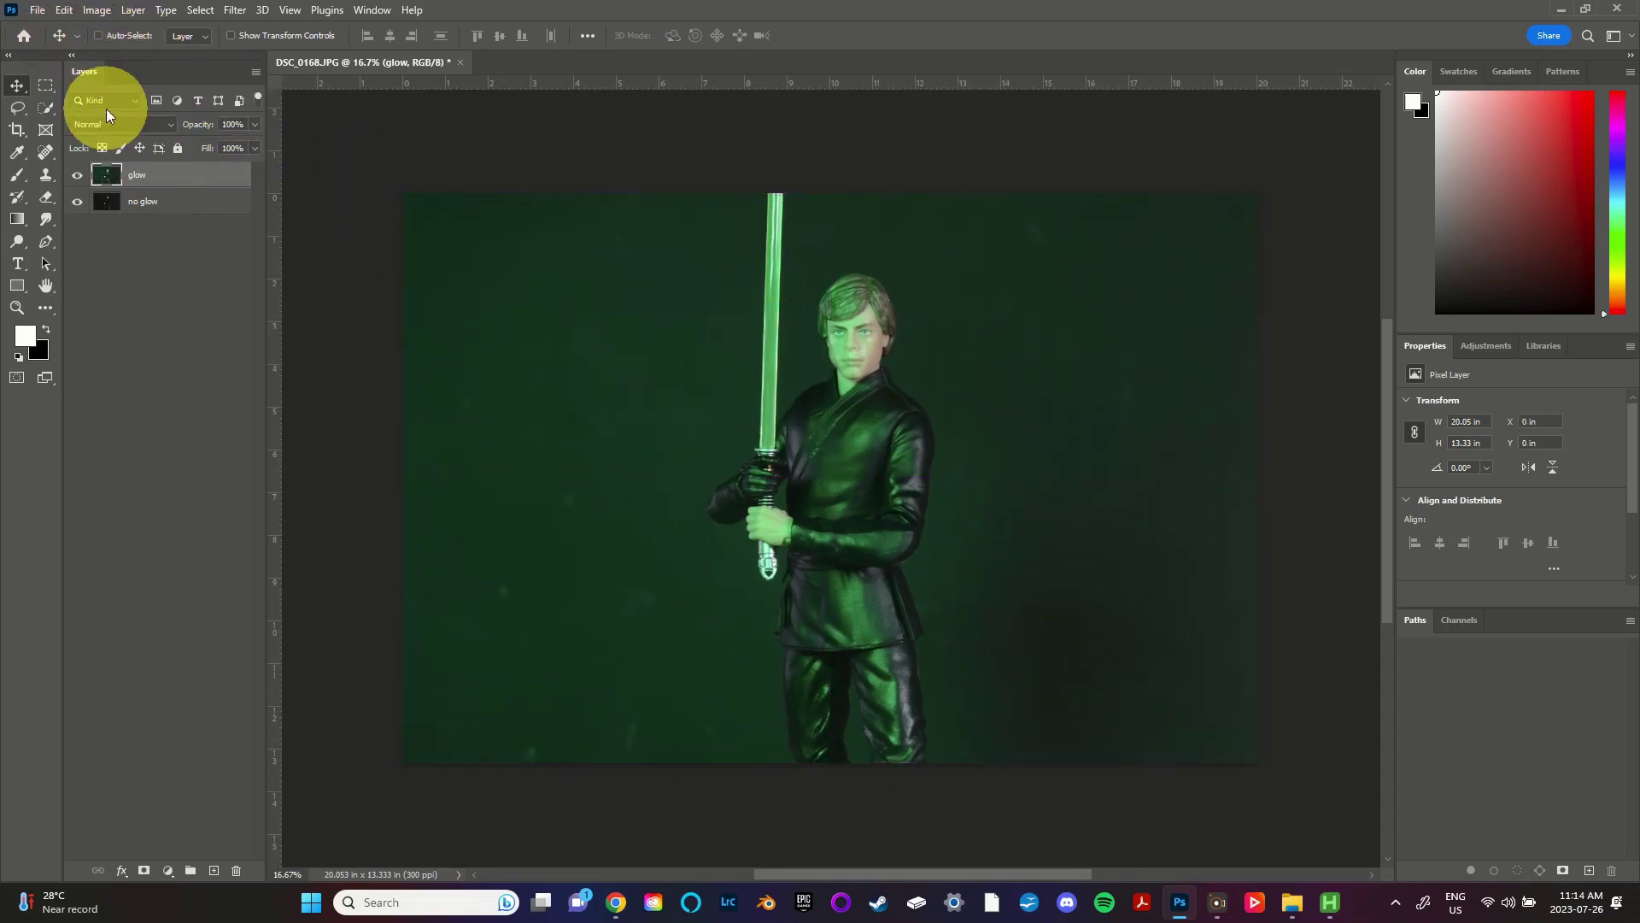
# Step: Auto-align the glow and no glow layers using the Auto projection
pyautogui.keyDown('shift'); pyautogui.click(176, 195); pyautogui.keyUp('shift')
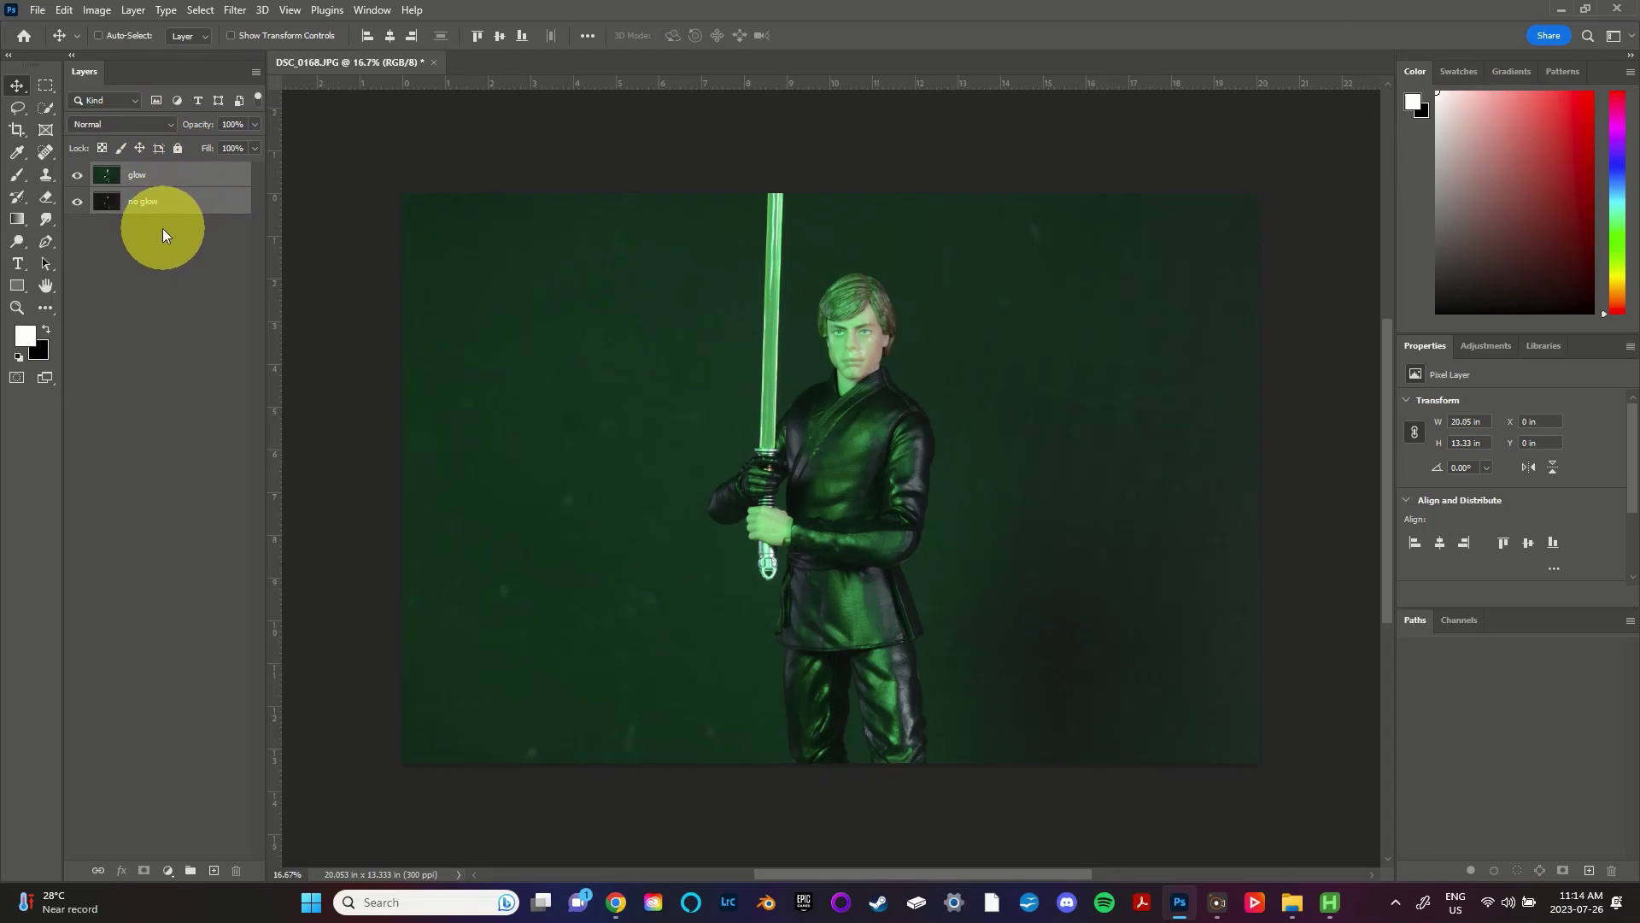
pyautogui.click(64, 10)
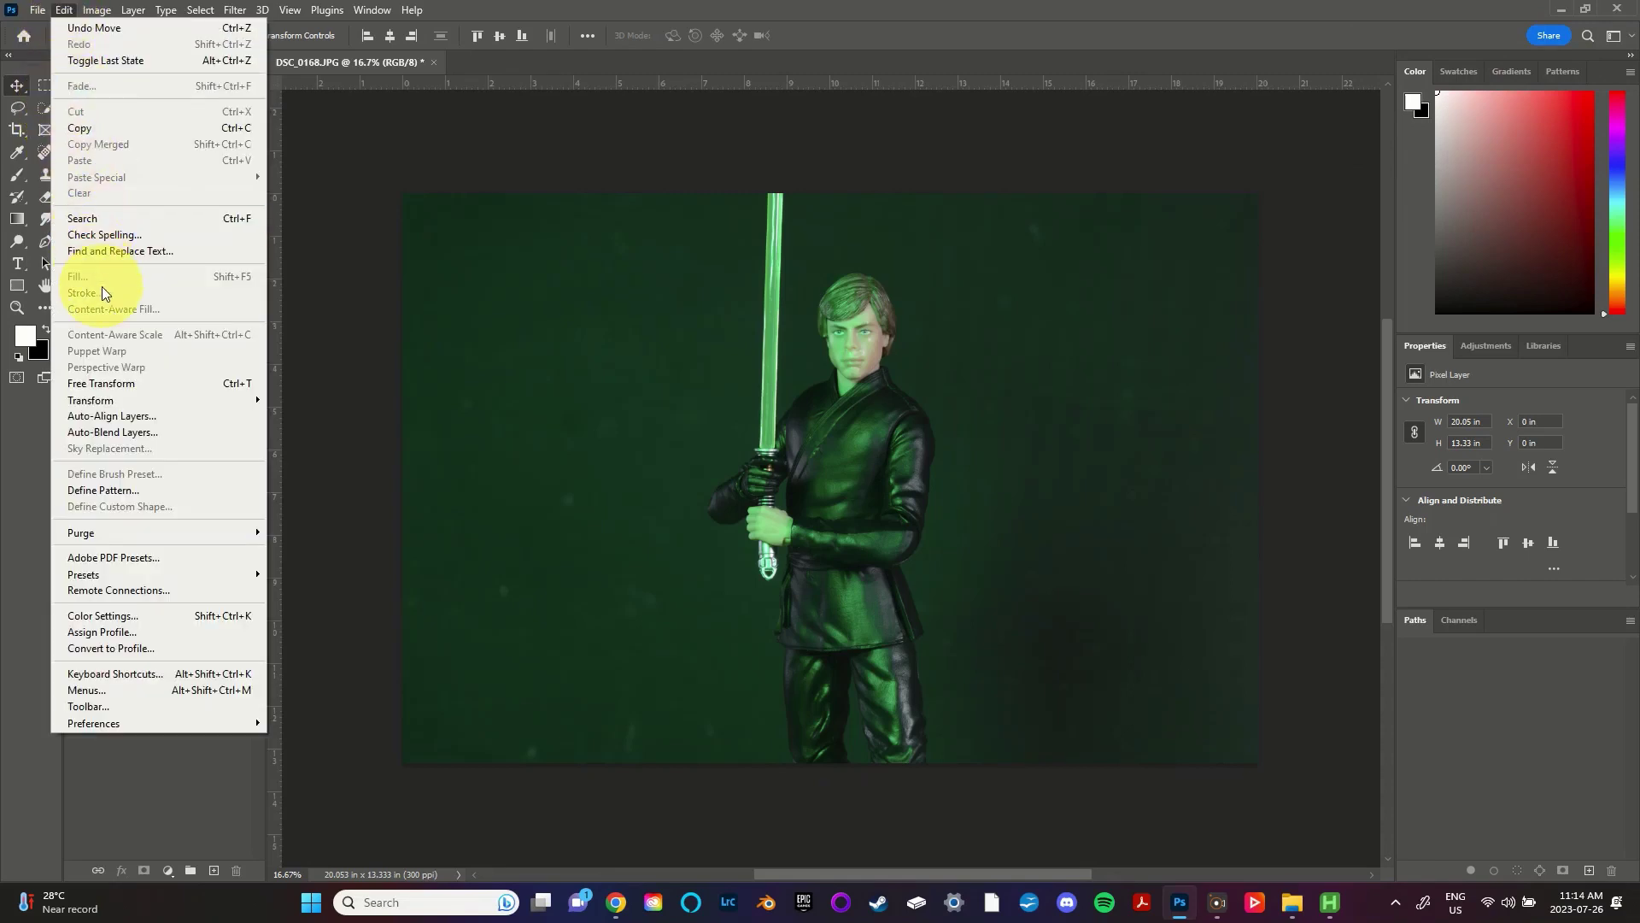
pyautogui.click(148, 417)
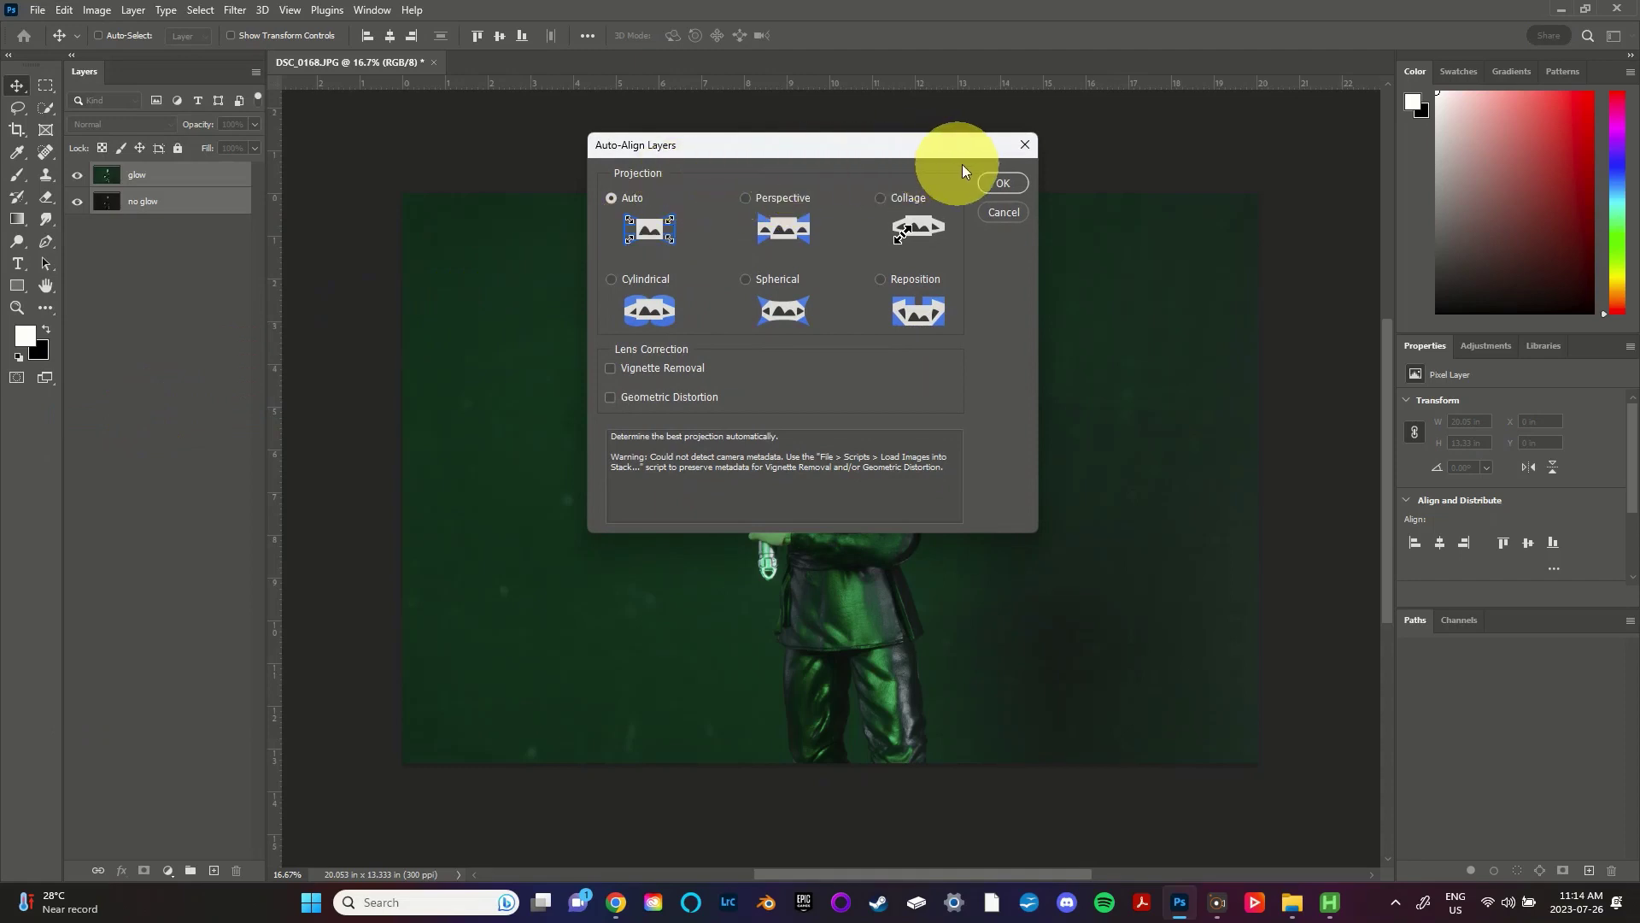
pyautogui.click(1004, 183)
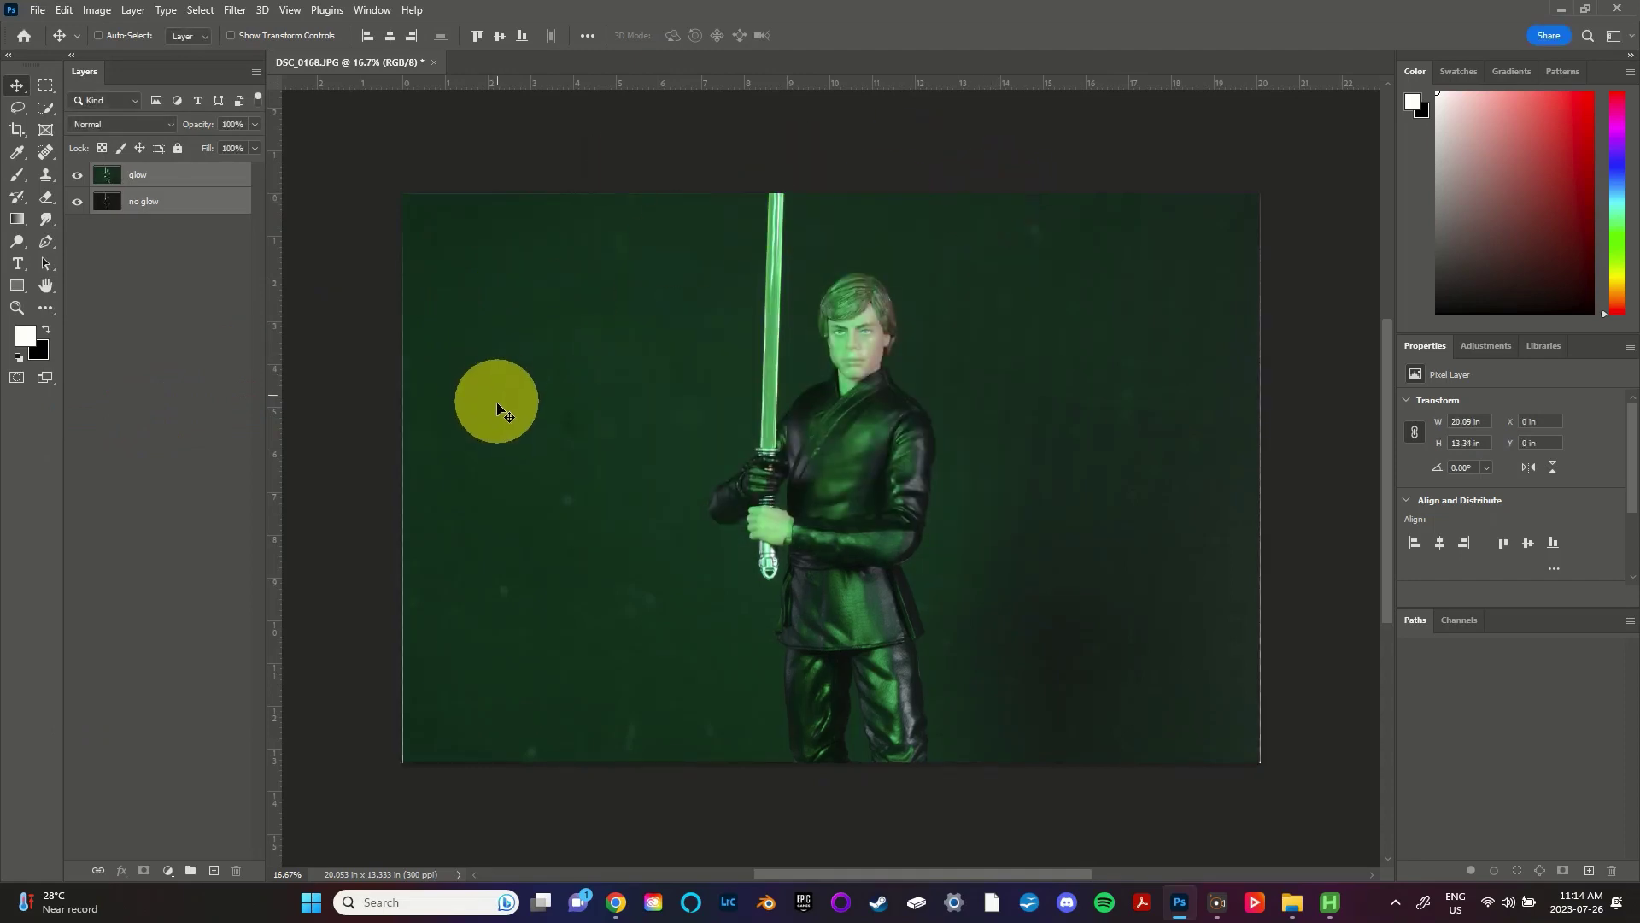
# Step: Crop the uneven slivers off the image's left and right edges, to a width of about 19.66 in
pyautogui.press('c')
pyautogui.moveTo(403, 475); pyautogui.dragTo(413, 482)
pyautogui.moveTo(1252, 476); pyautogui.dragTo(1248, 484)
pyautogui.press('Return')
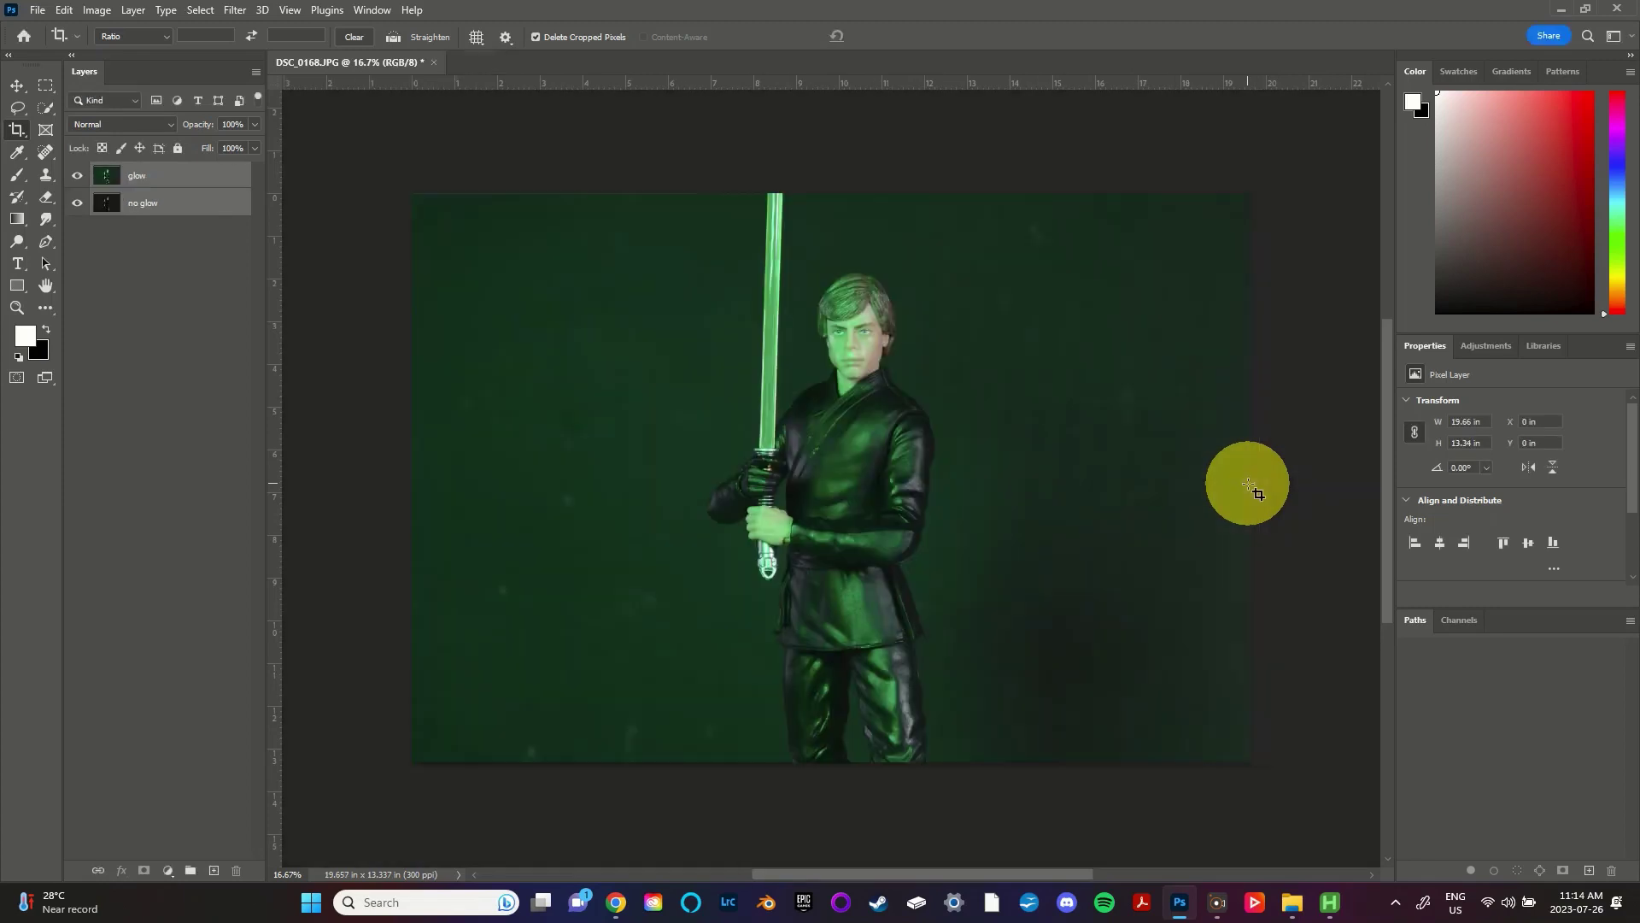
pyautogui.hotkey('ctrl', '0')
# Step: Hide the glow layer and crop the uneven strip along the image's upper edge, to a height of about 13.18 in
pyautogui.click(77, 177)
pyautogui.click(76, 178)
pyautogui.click(77, 180)
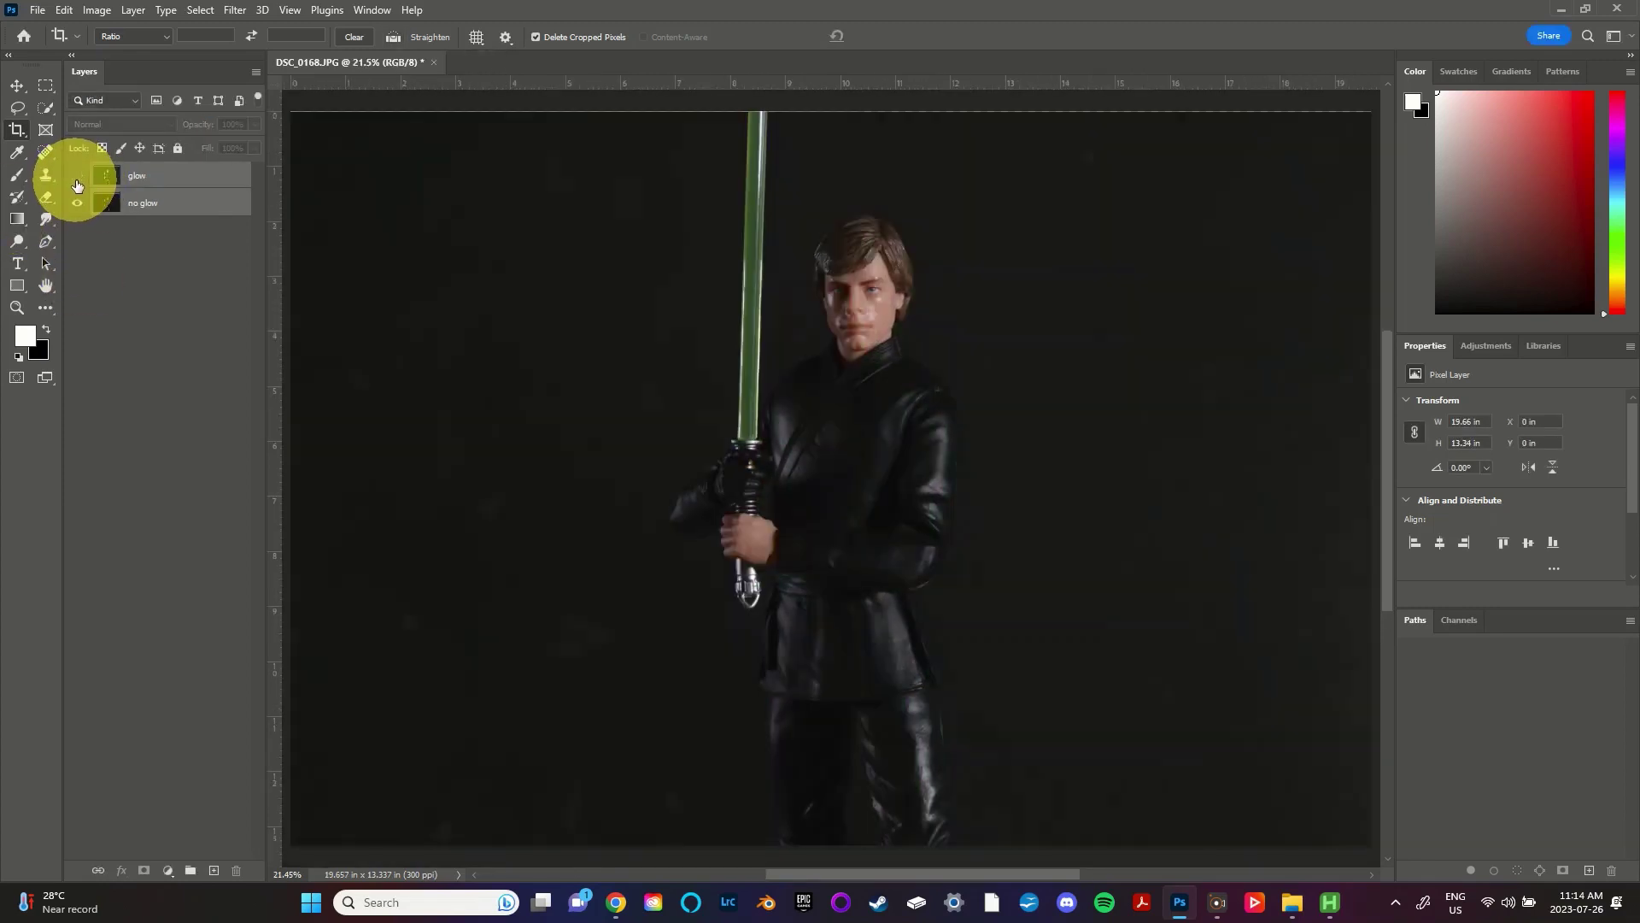
pyautogui.click(77, 177)
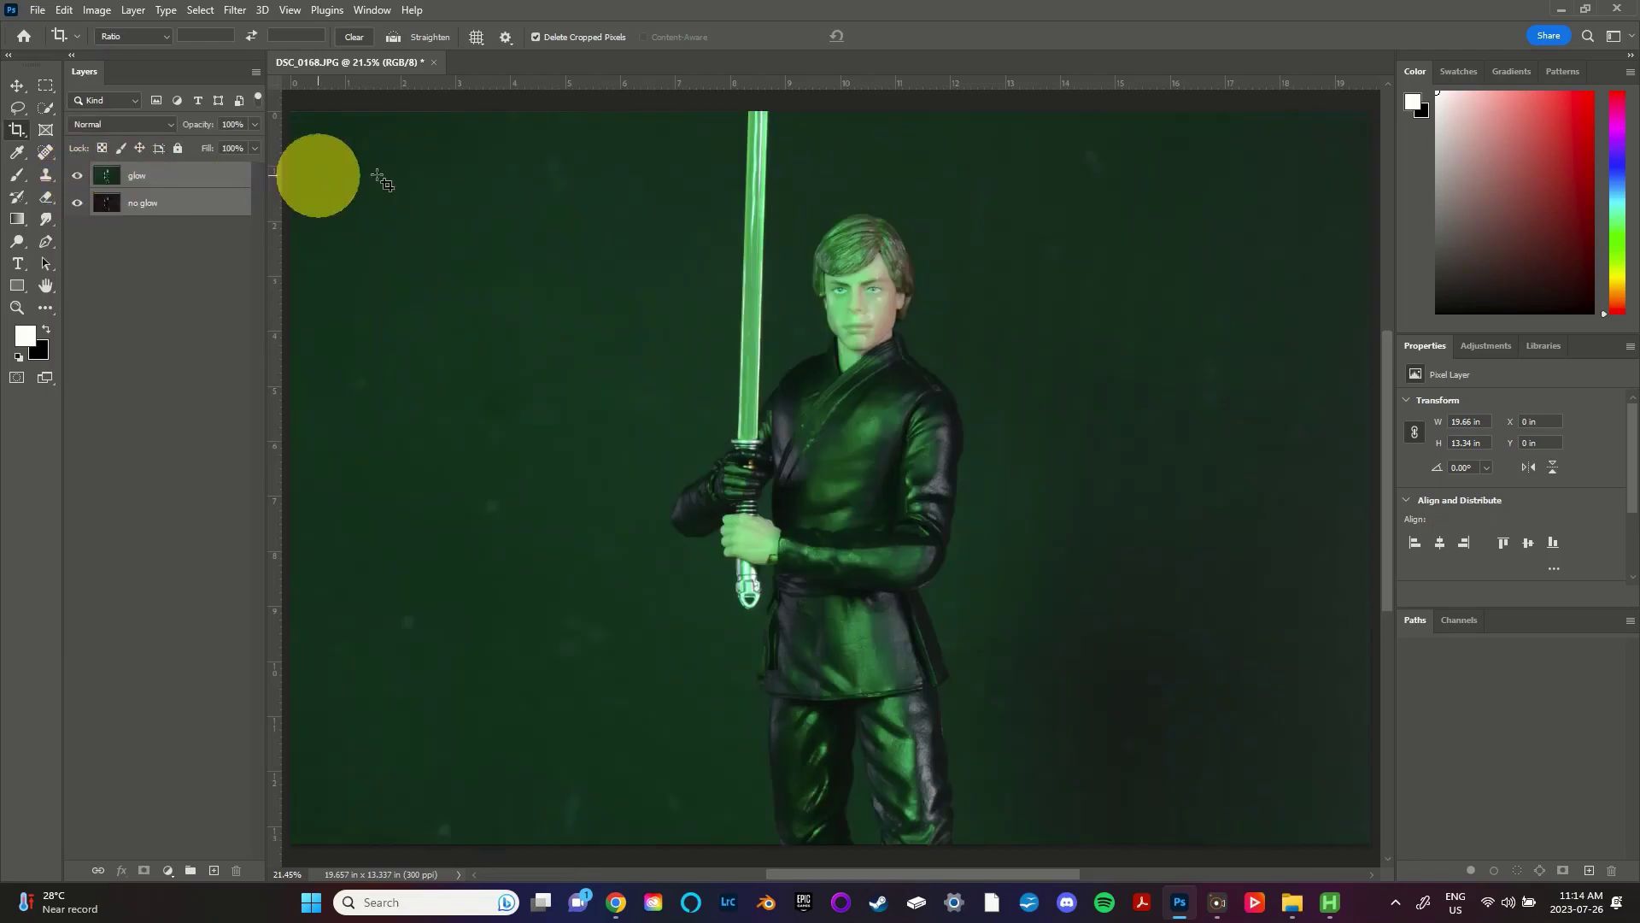
pyautogui.click(77, 175)
pyautogui.click(811, 126)
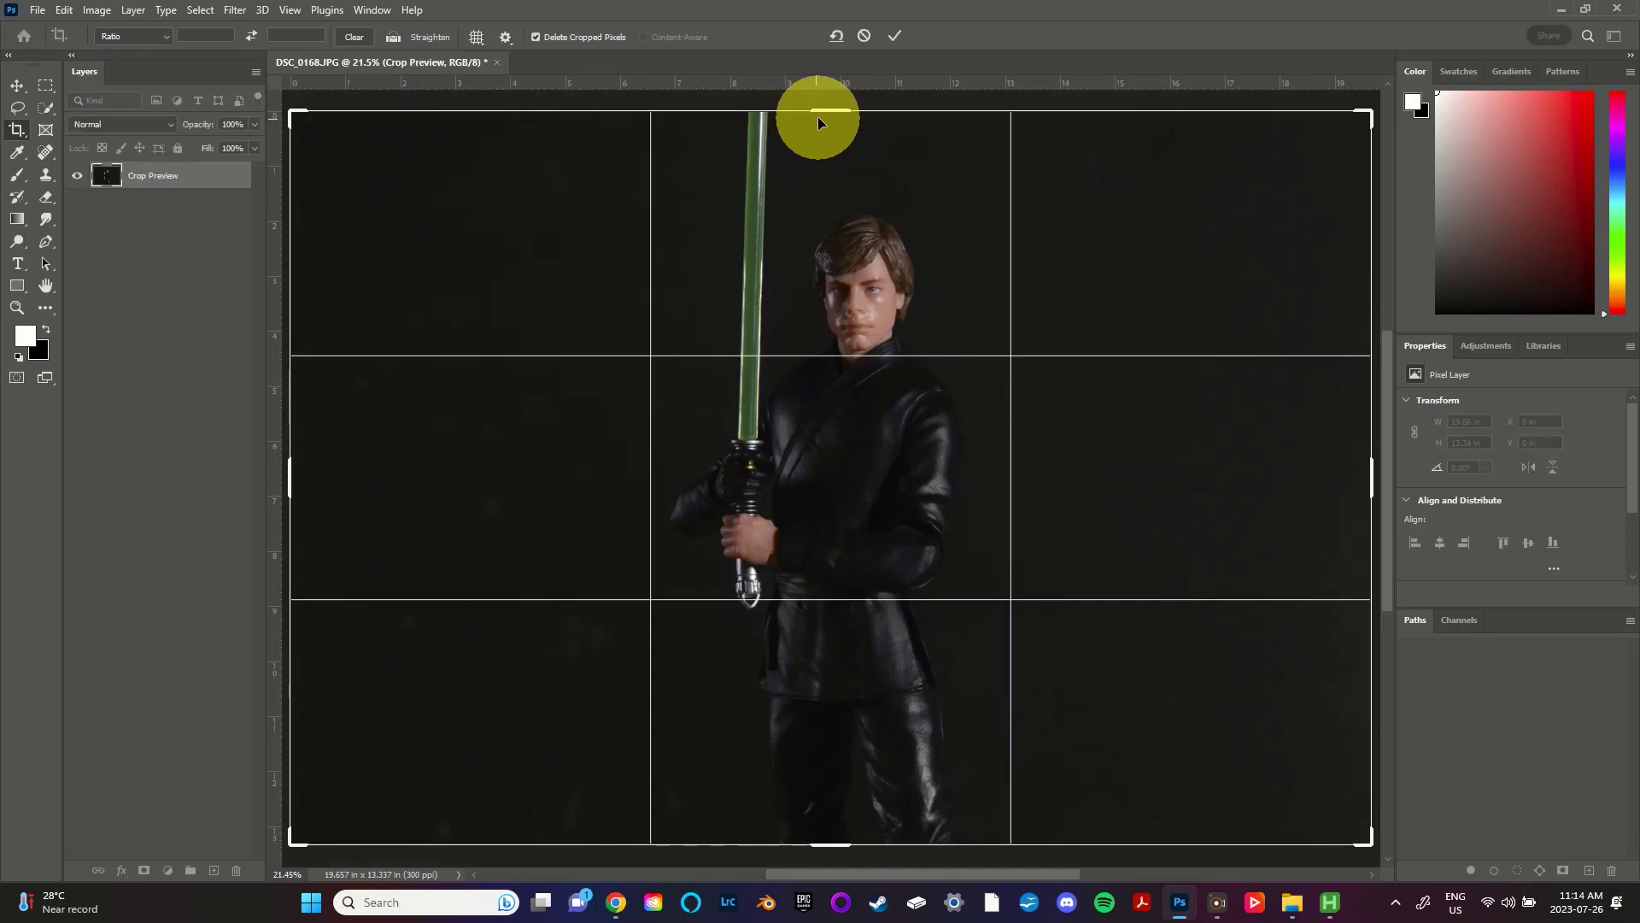
pyautogui.press('Return')
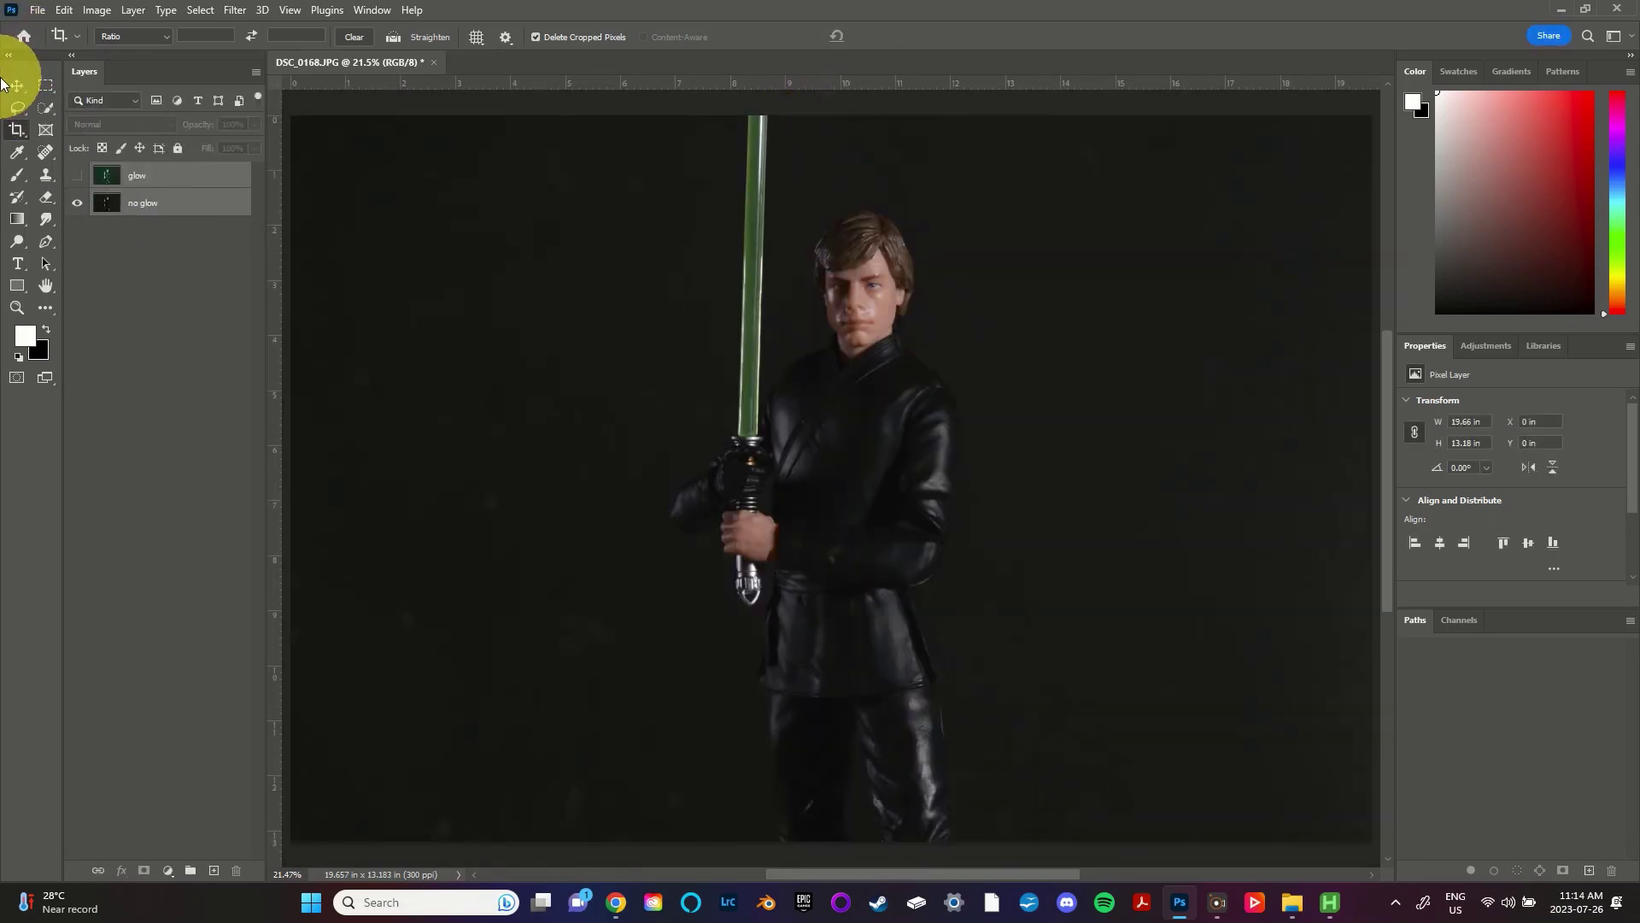
# Step: Add a new empty layer named blade above the glow layer and get the Pen tool ready
pyautogui.click(29, 94)
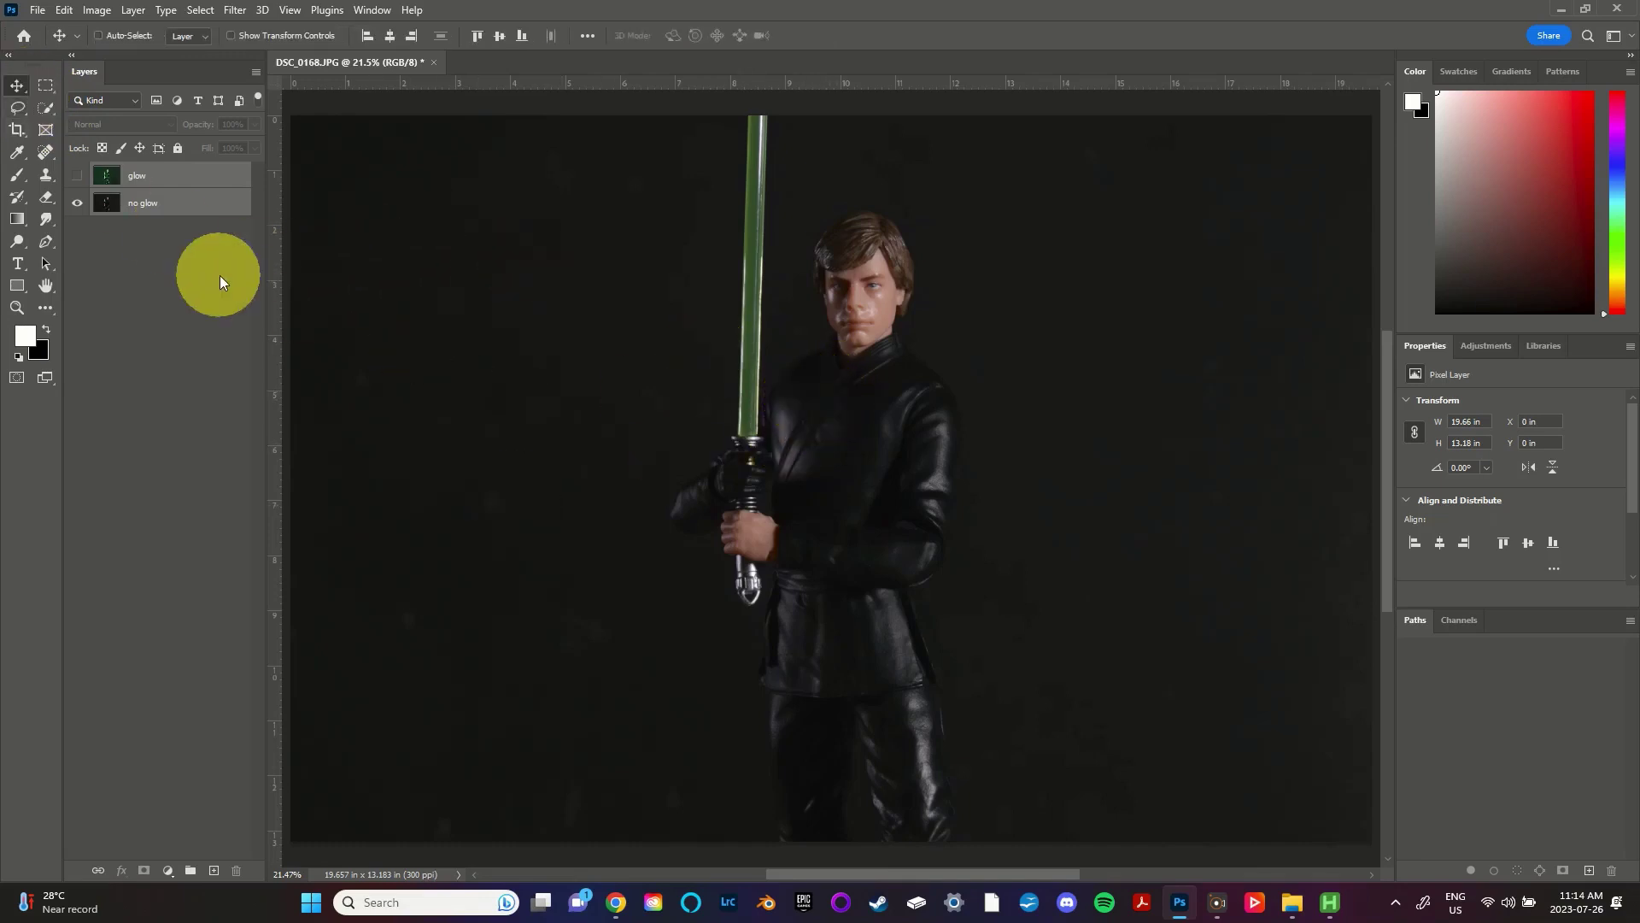
pyautogui.press('p')
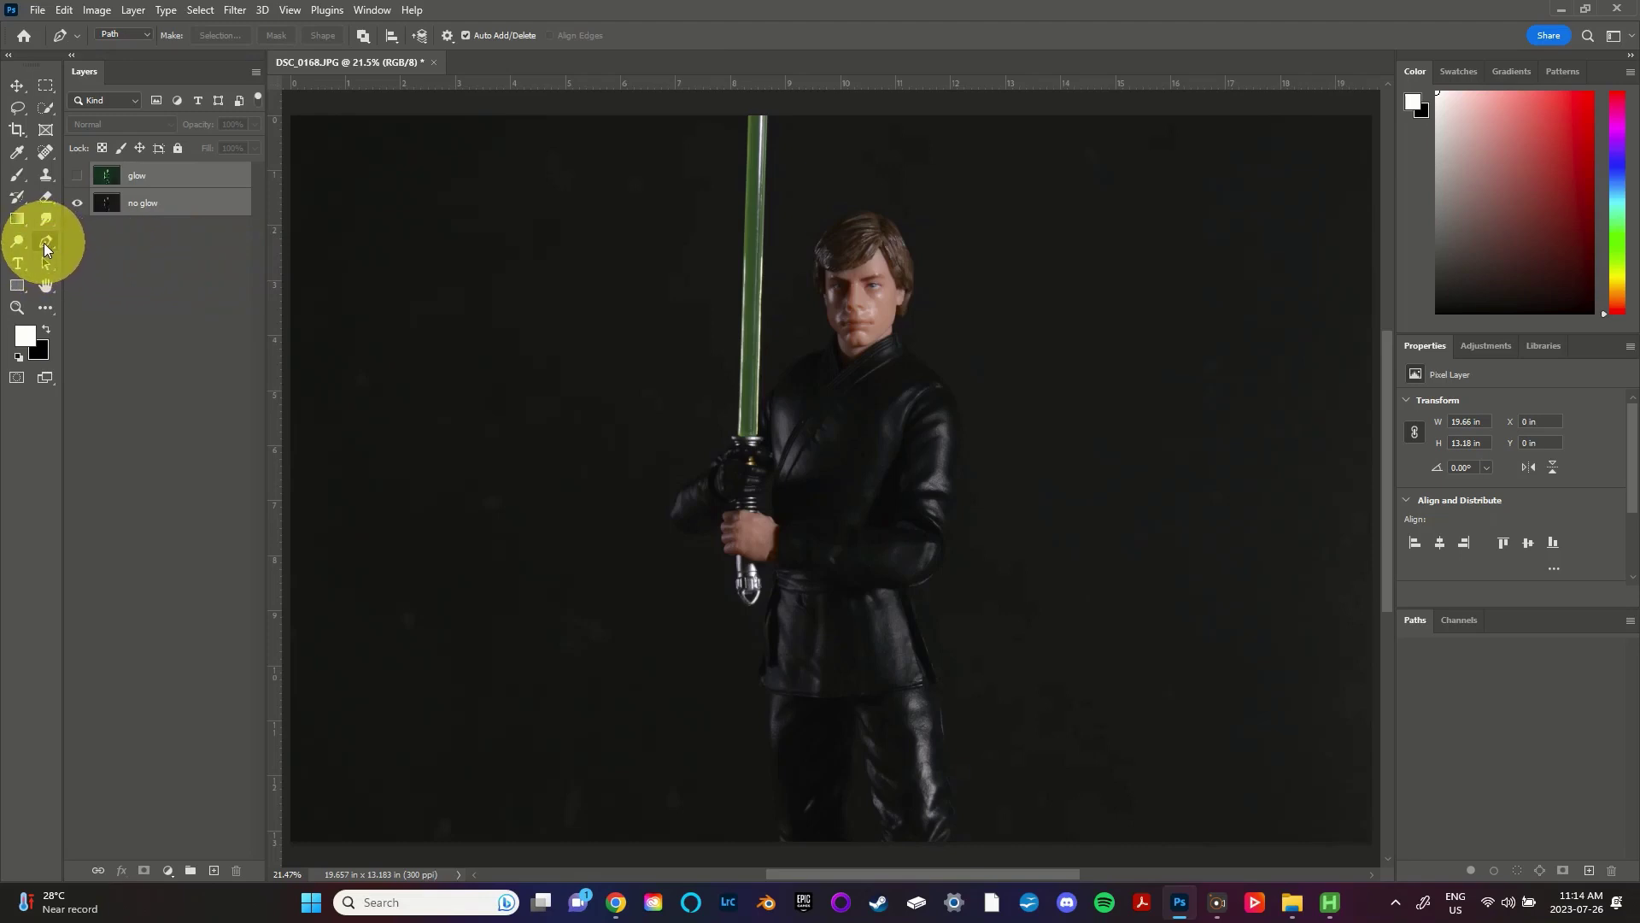
pyautogui.click(215, 868)
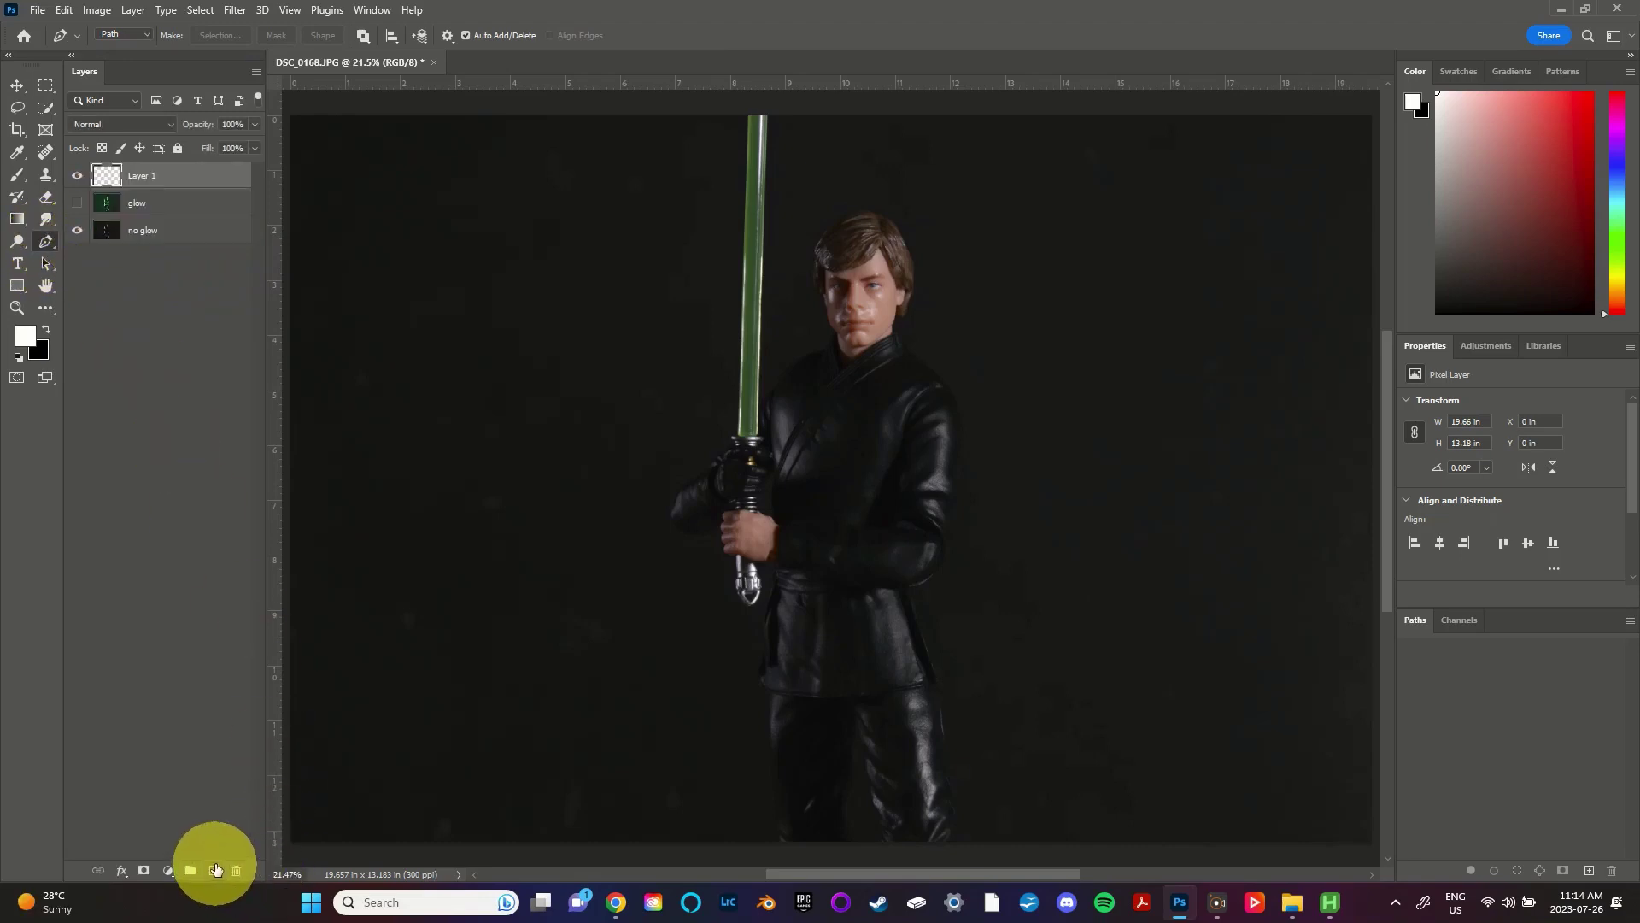
pyautogui.write('blade')
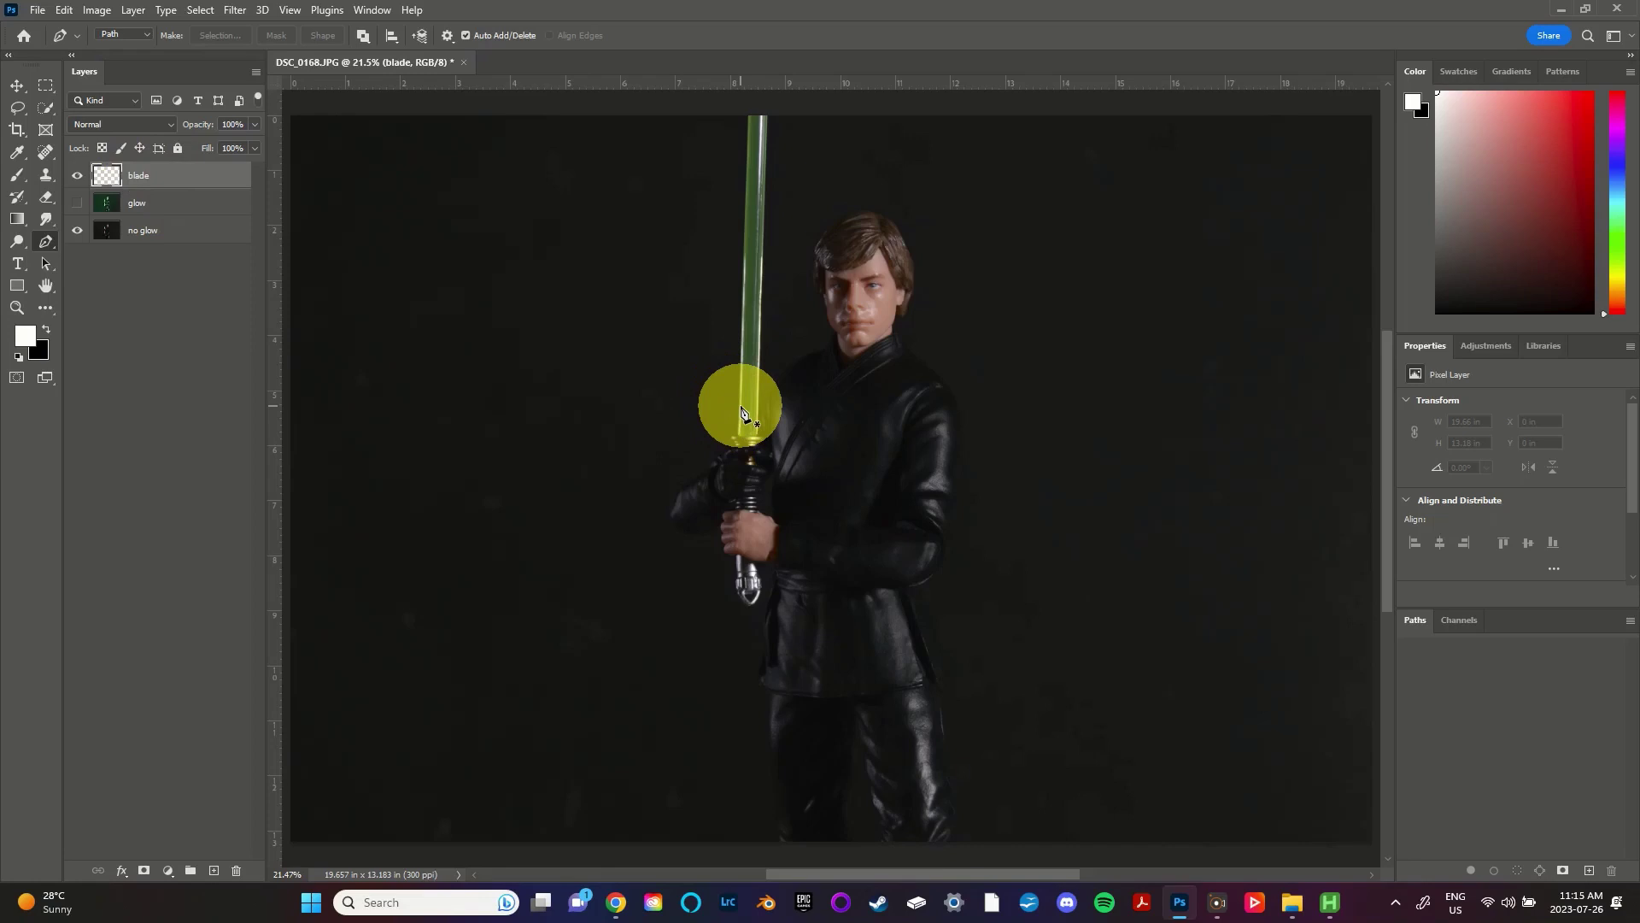
# Step: Trace a closed Pen path around the lightsaber blade from the hilt to the canvas edge, with a slightly curved base
pyautogui.scroll(2, 741, 413)
pyautogui.scroll(8, 741, 413)
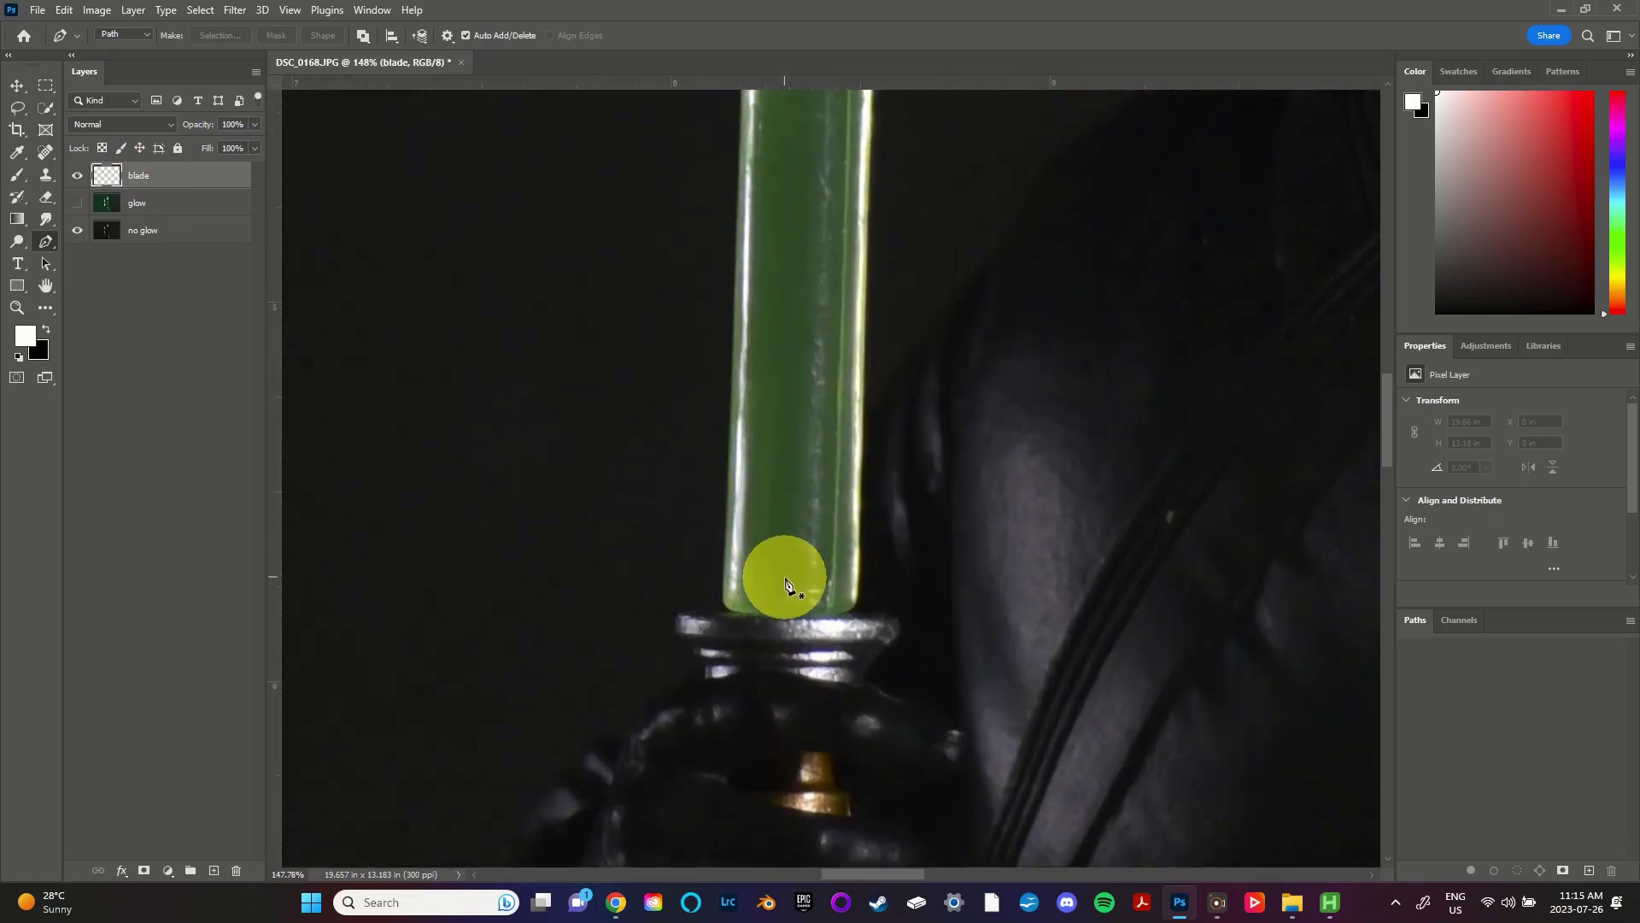
pyautogui.scroll(2, 785, 585)
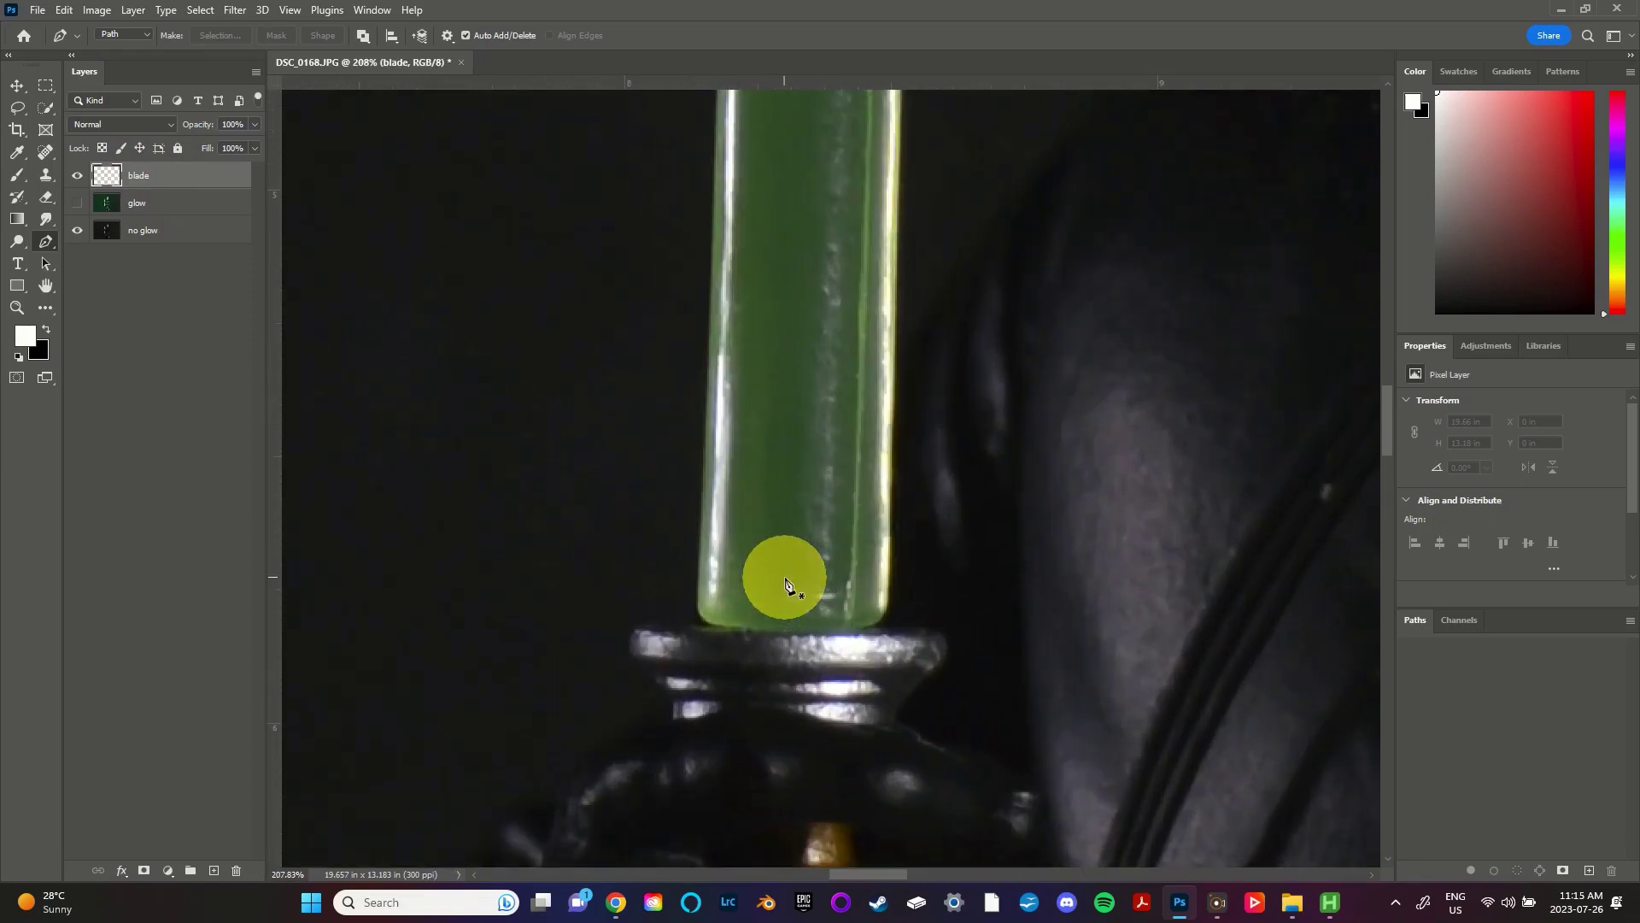
pyautogui.click(890, 633)
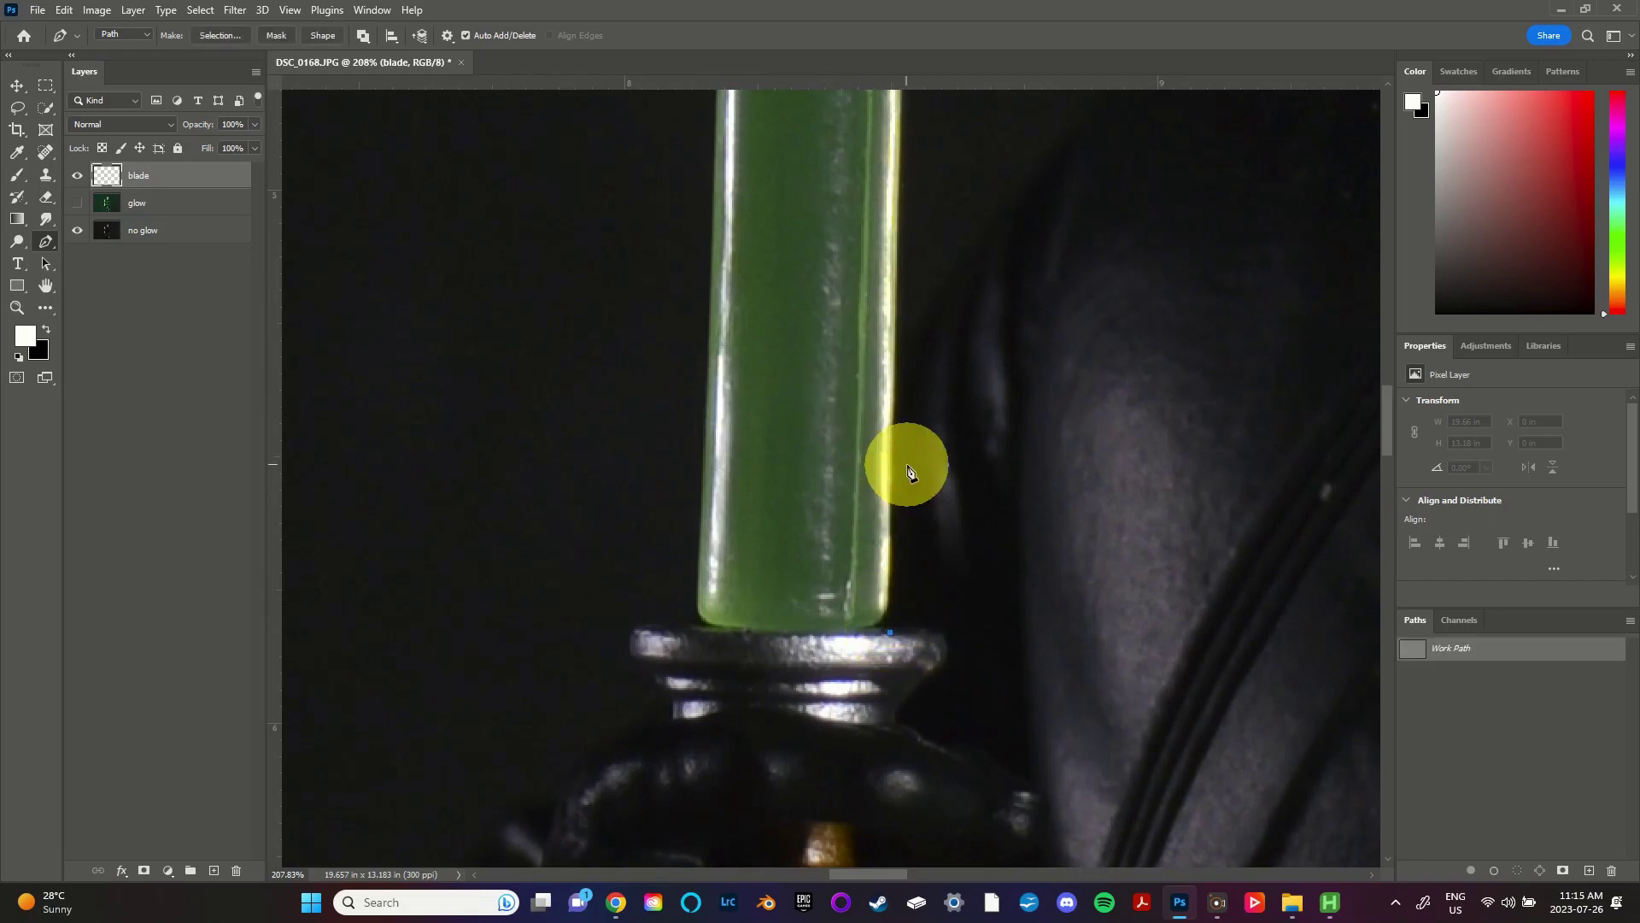
pyautogui.scroll(-4, 907, 466)
pyautogui.moveTo(897, 376); pyautogui.dragTo(895, 658)
pyautogui.scroll(5, 889, 372)
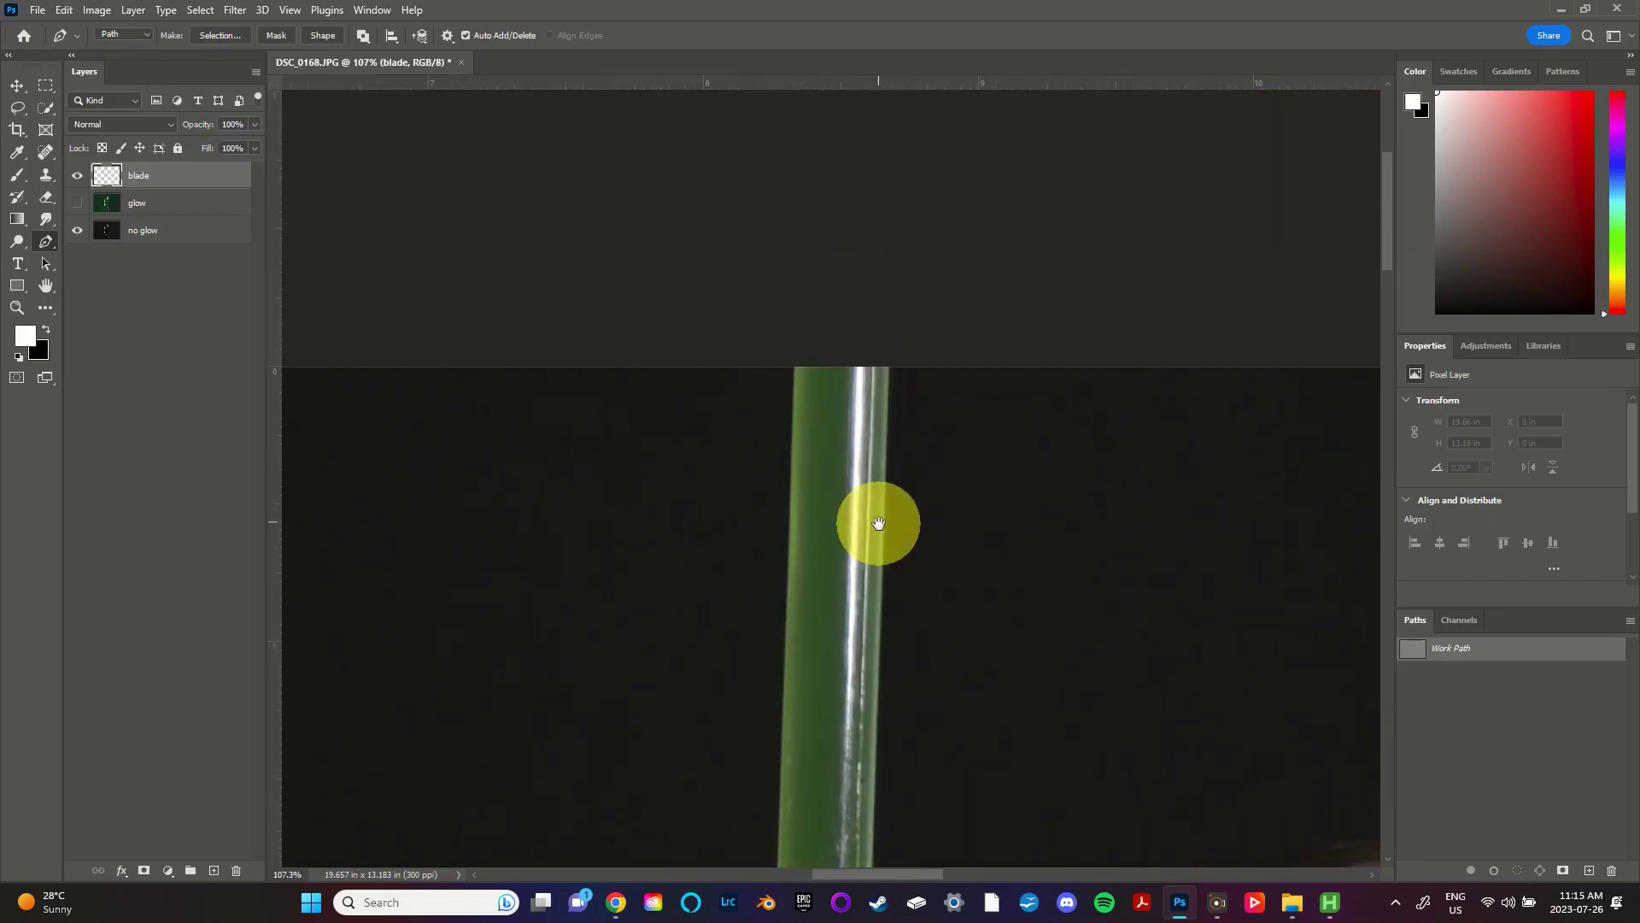
pyautogui.click(891, 362)
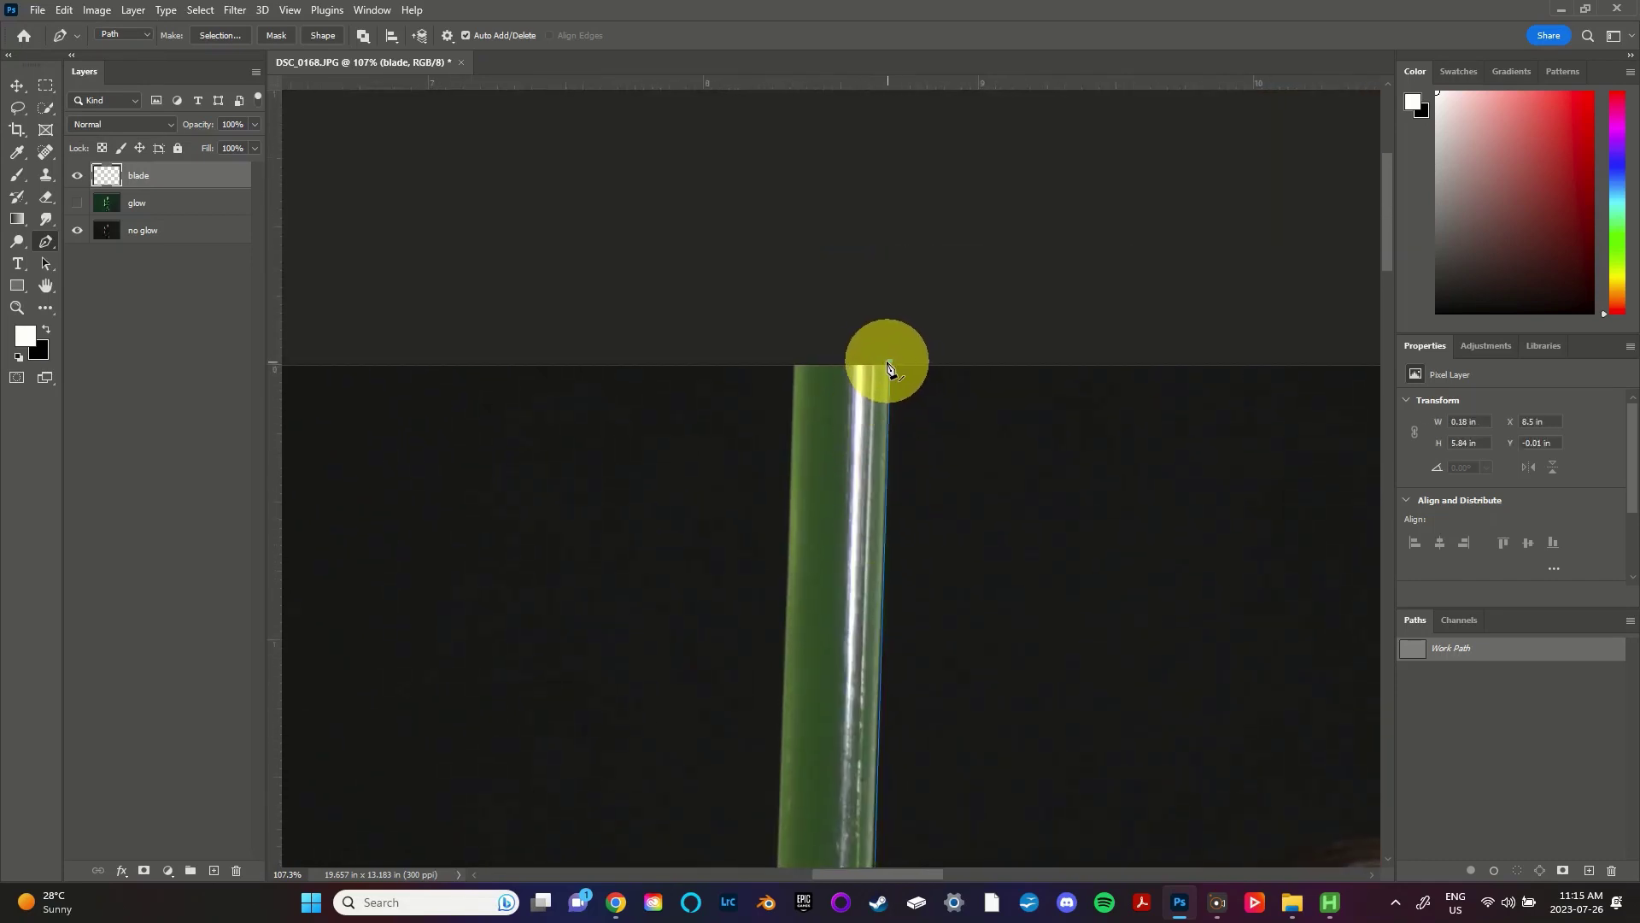
pyautogui.click(795, 361)
pyautogui.scroll(-8, 796, 446)
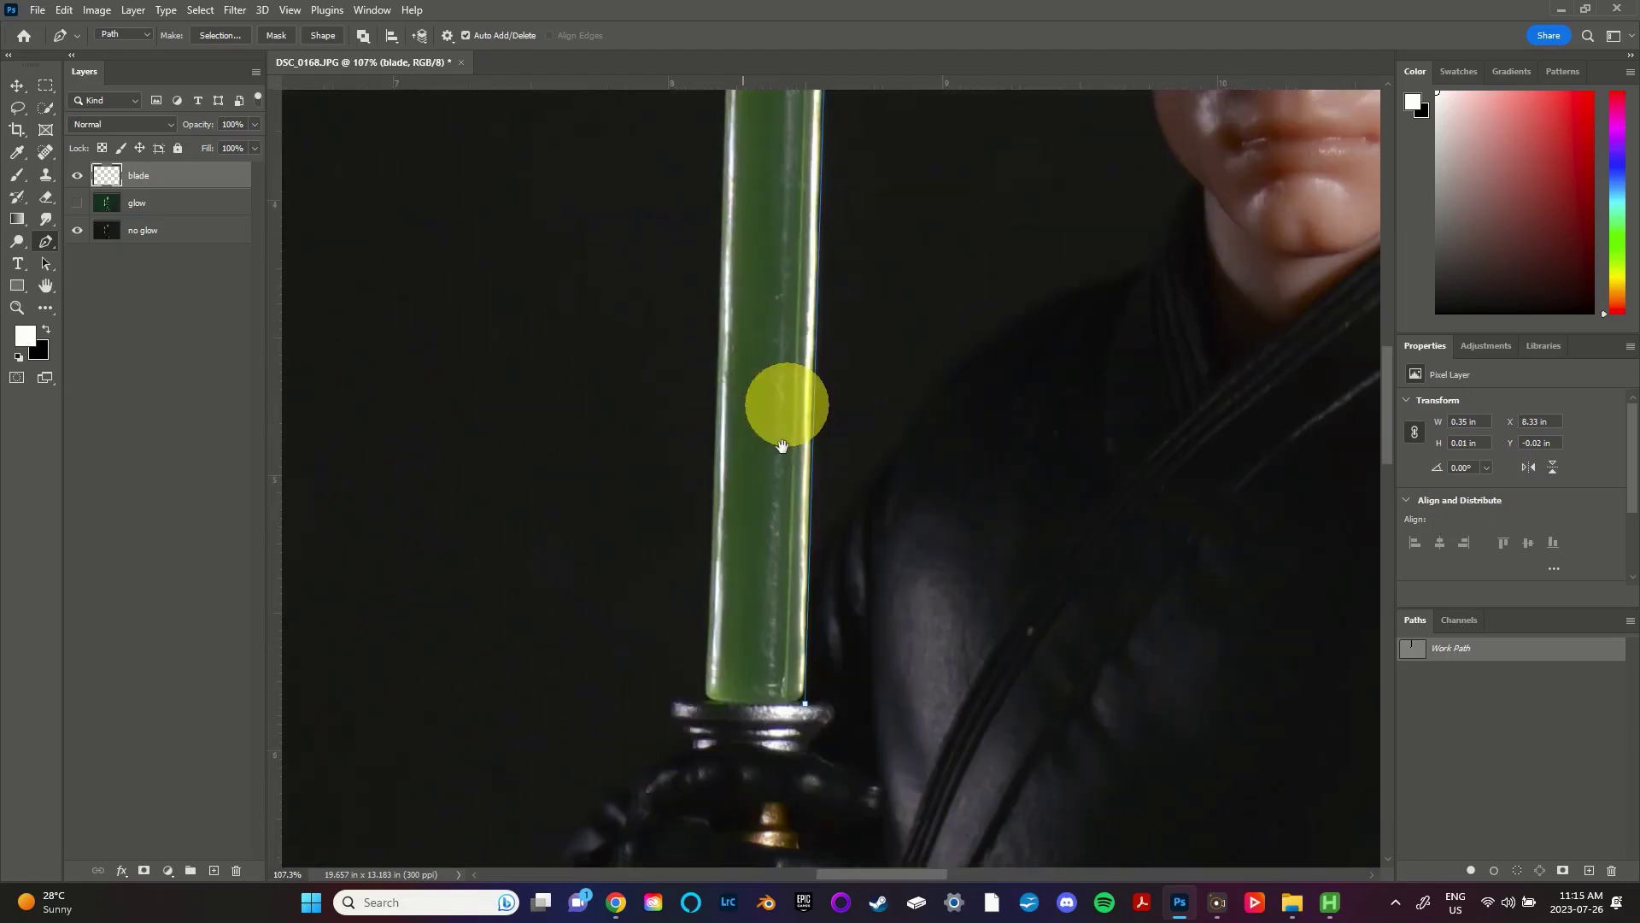
pyautogui.click(698, 500)
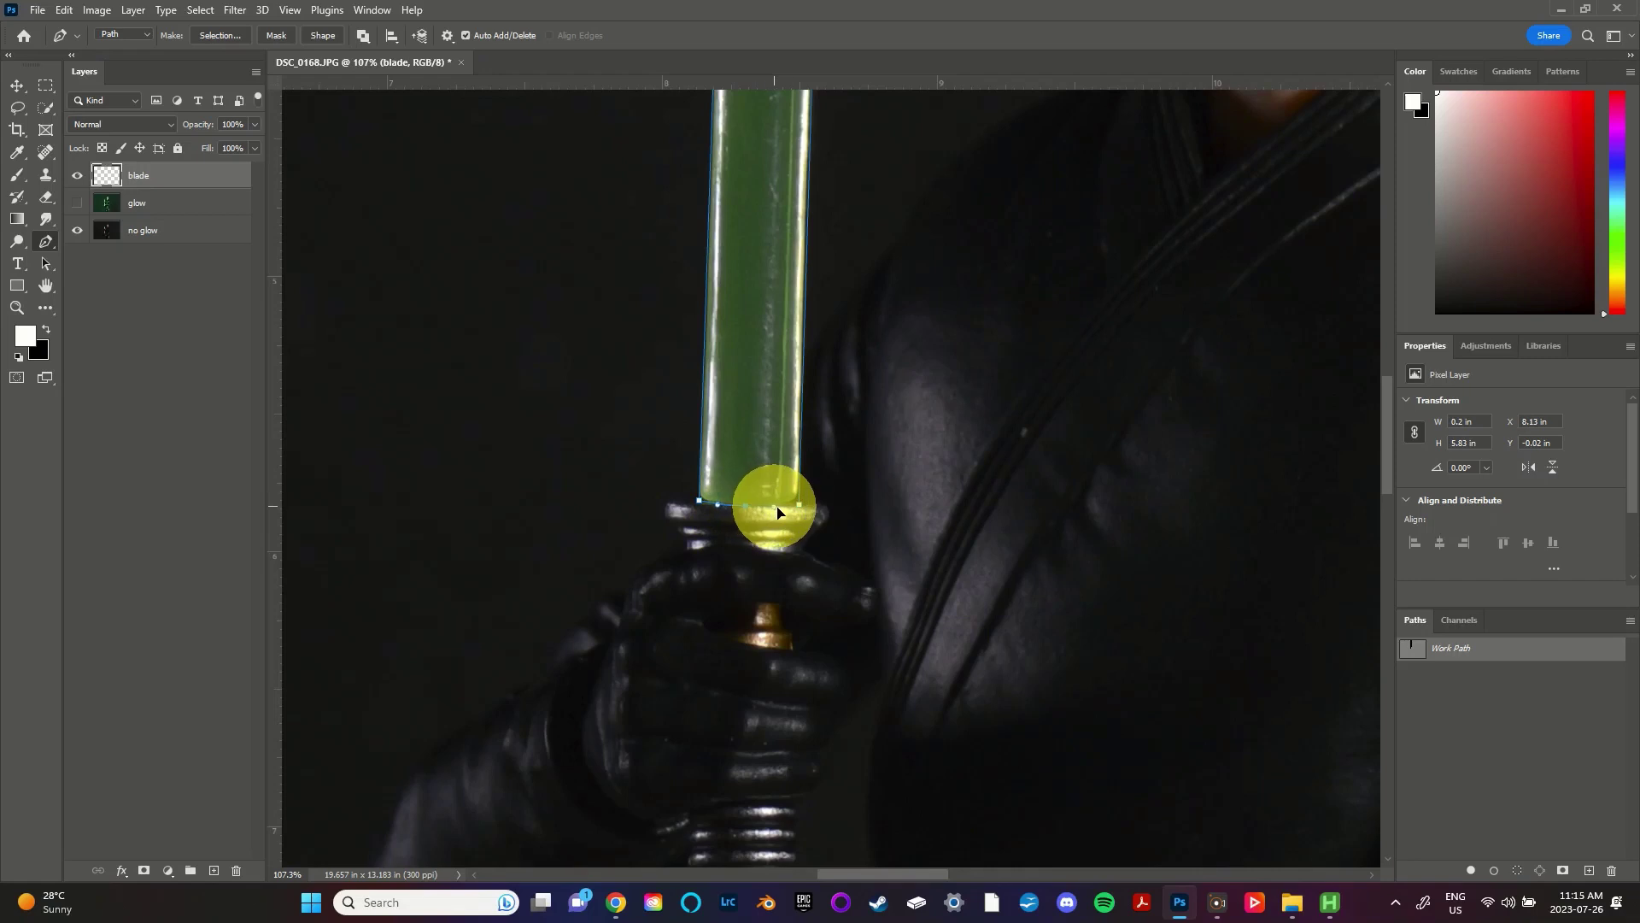
pyautogui.moveTo(774, 505); pyautogui.dragTo(774, 505)
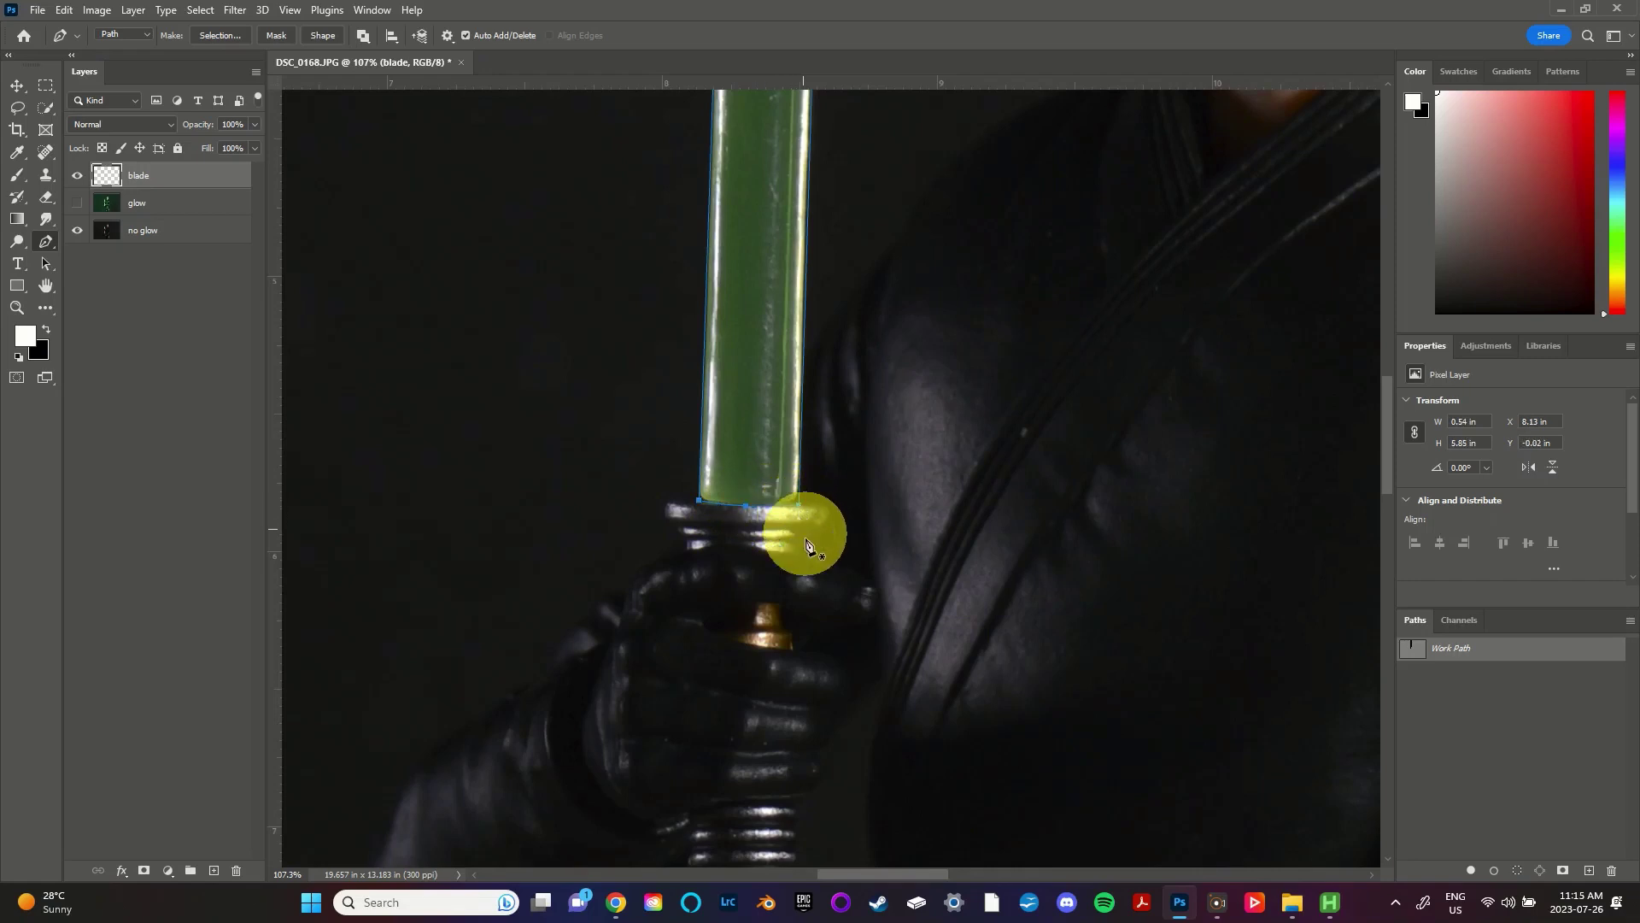
# Step: Save the work path under the name blade outline
pyautogui.hotkey('ctrl', '0')
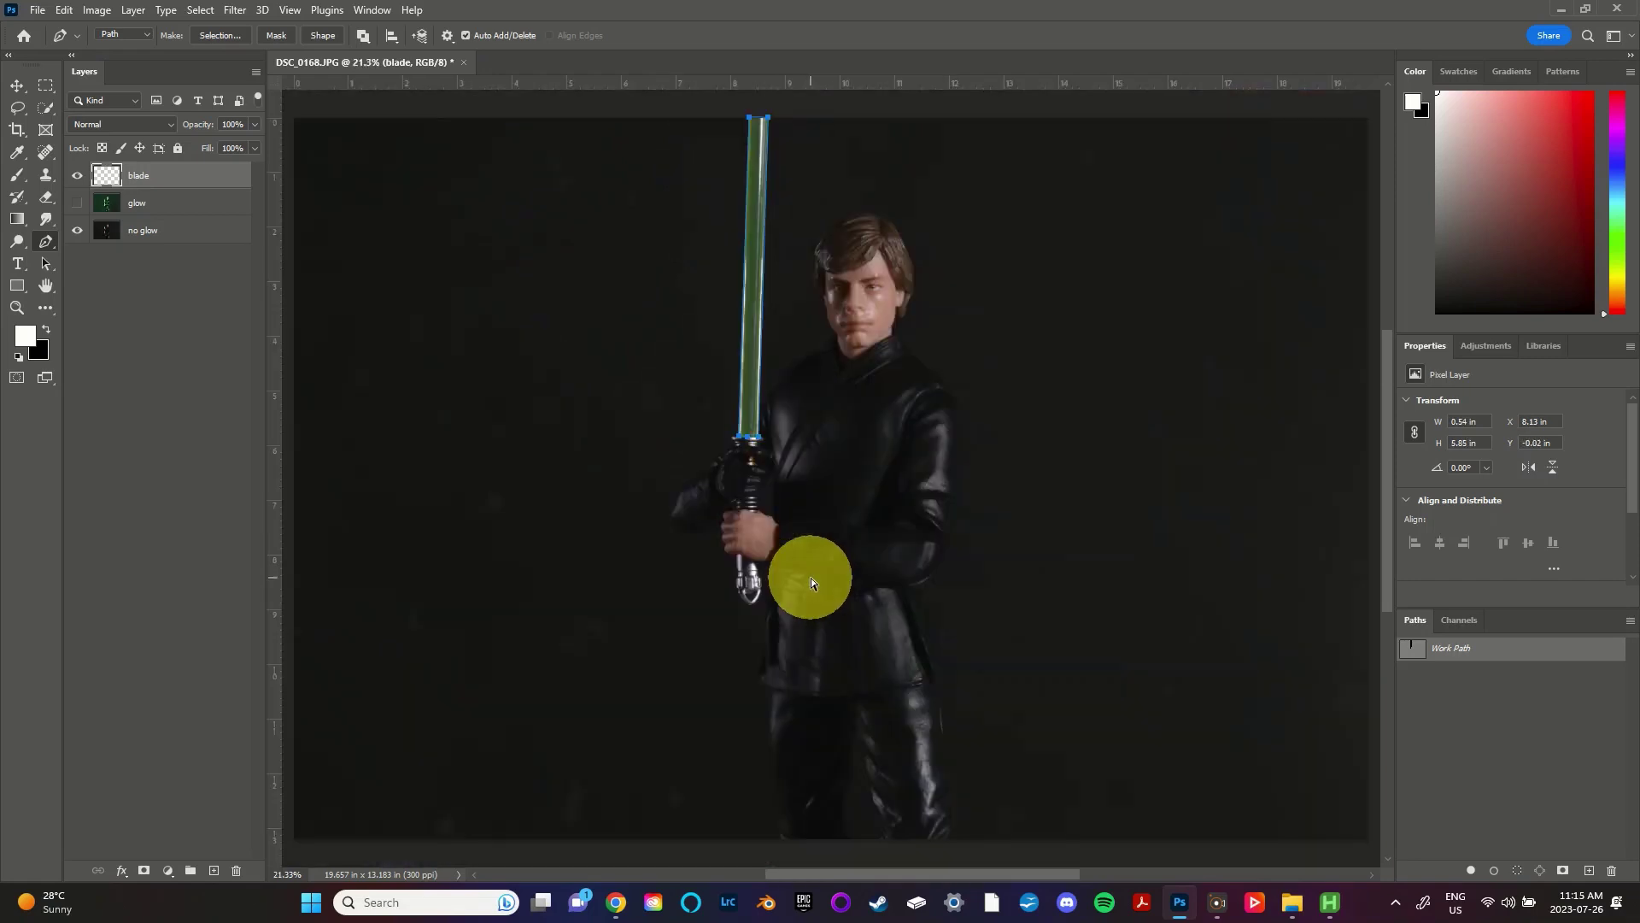
pyautogui.doubleClick(1449, 651)
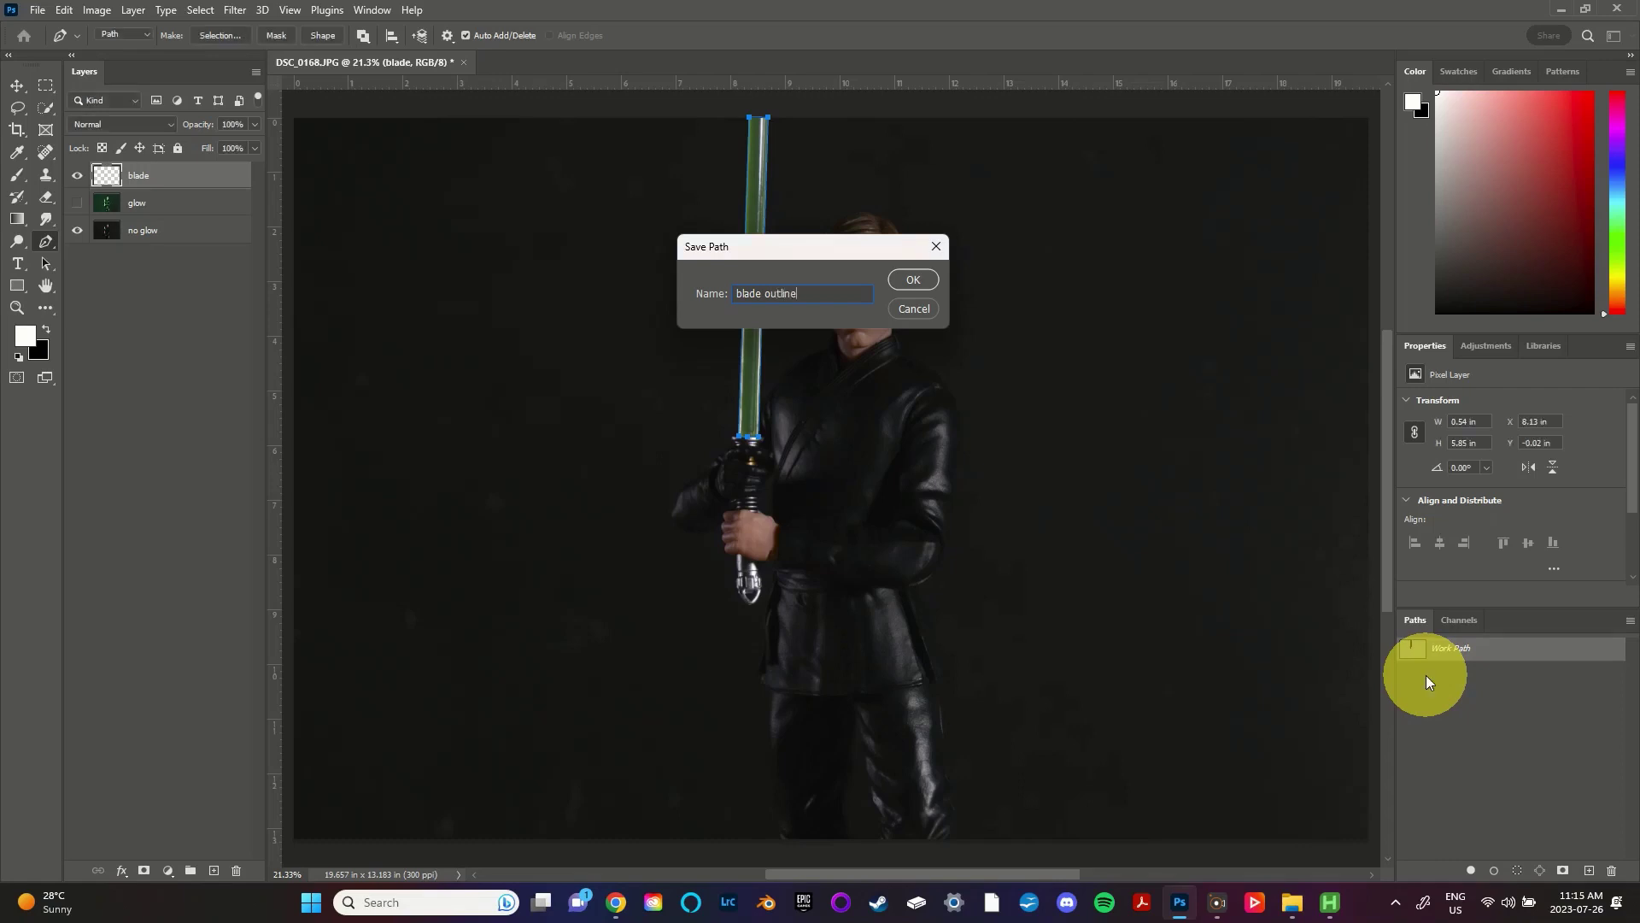
pyautogui.press('Return')
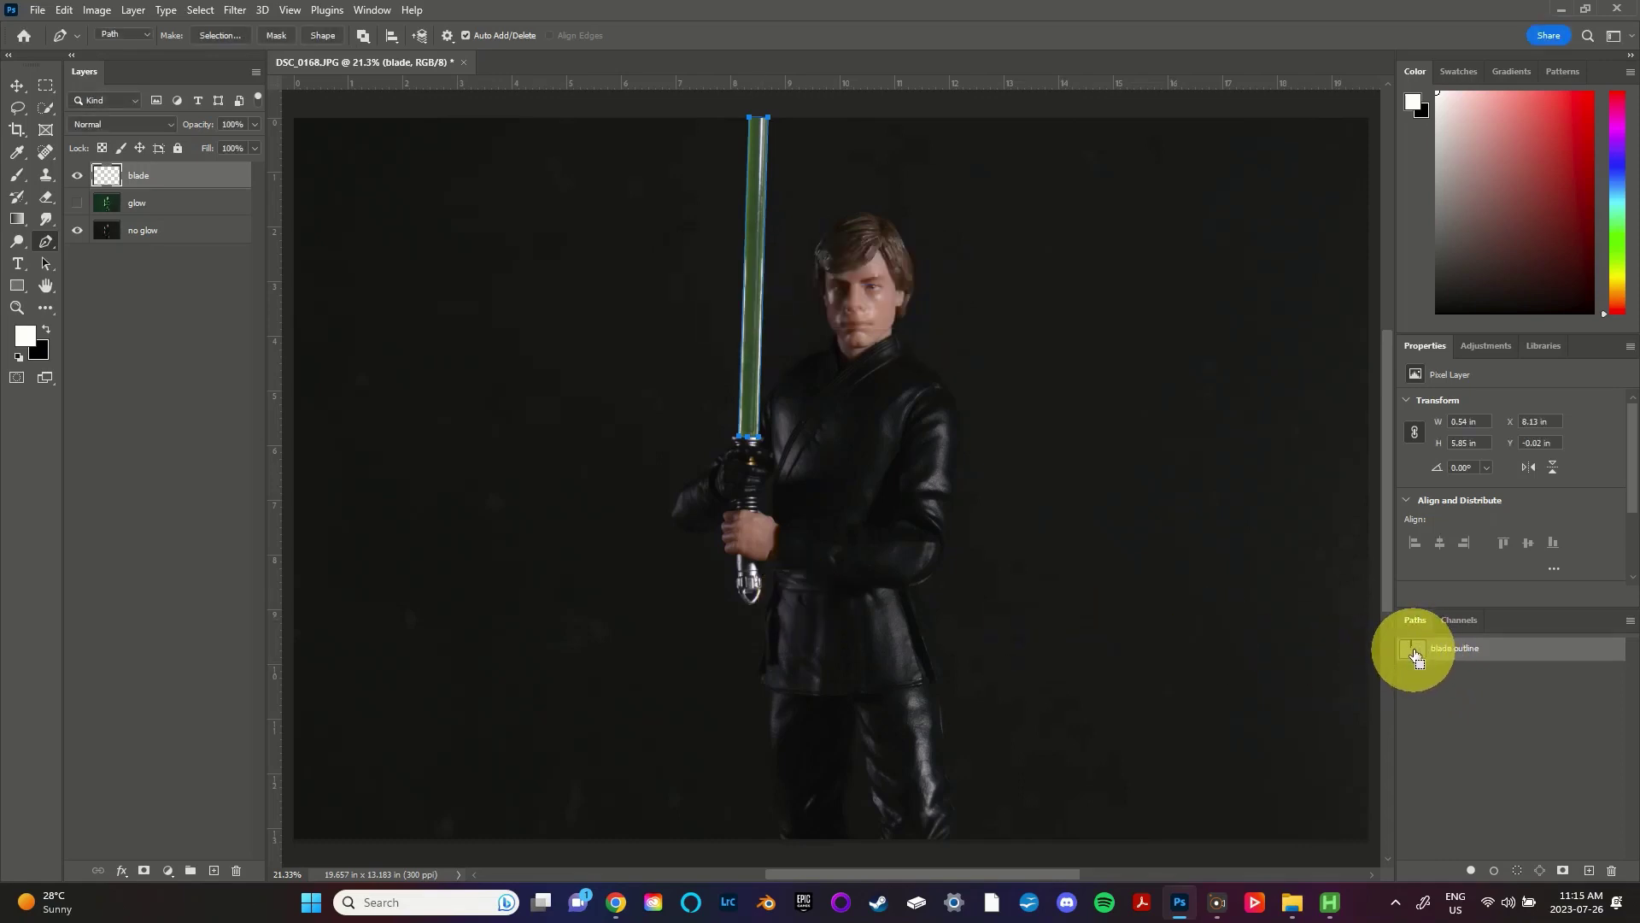
# Step: Load the blade outline path as a selection and paint it white with a 291 px soft round brush at 50% opacity
pyautogui.keyDown('ctrl'); pyautogui.click(1412, 656); pyautogui.keyUp('ctrl')
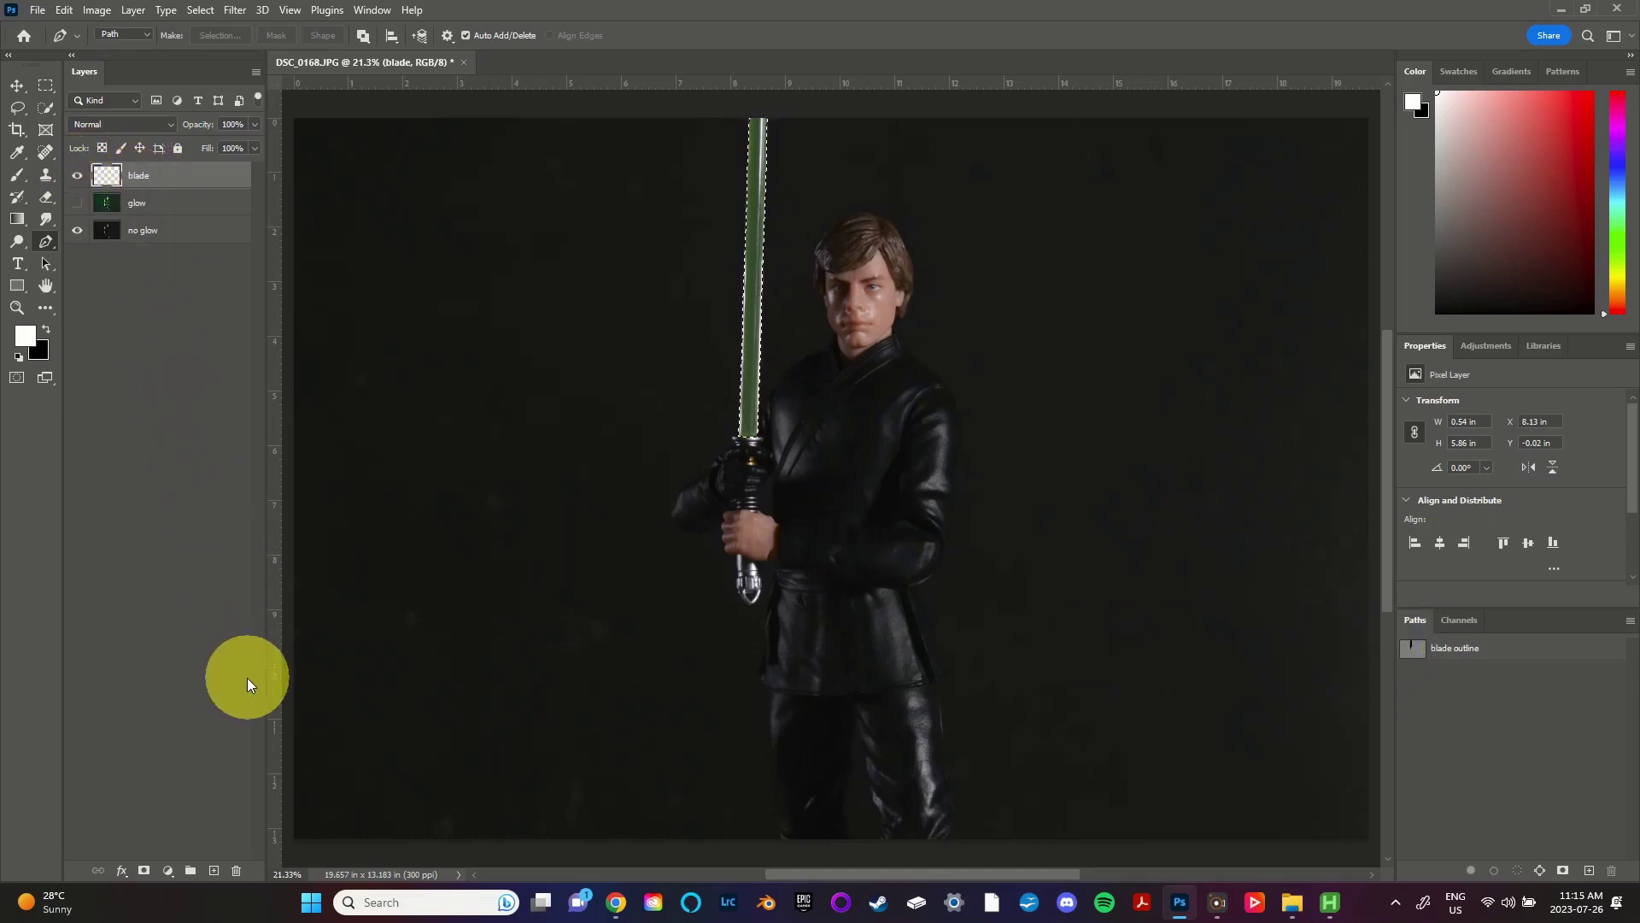
pyautogui.press('b')
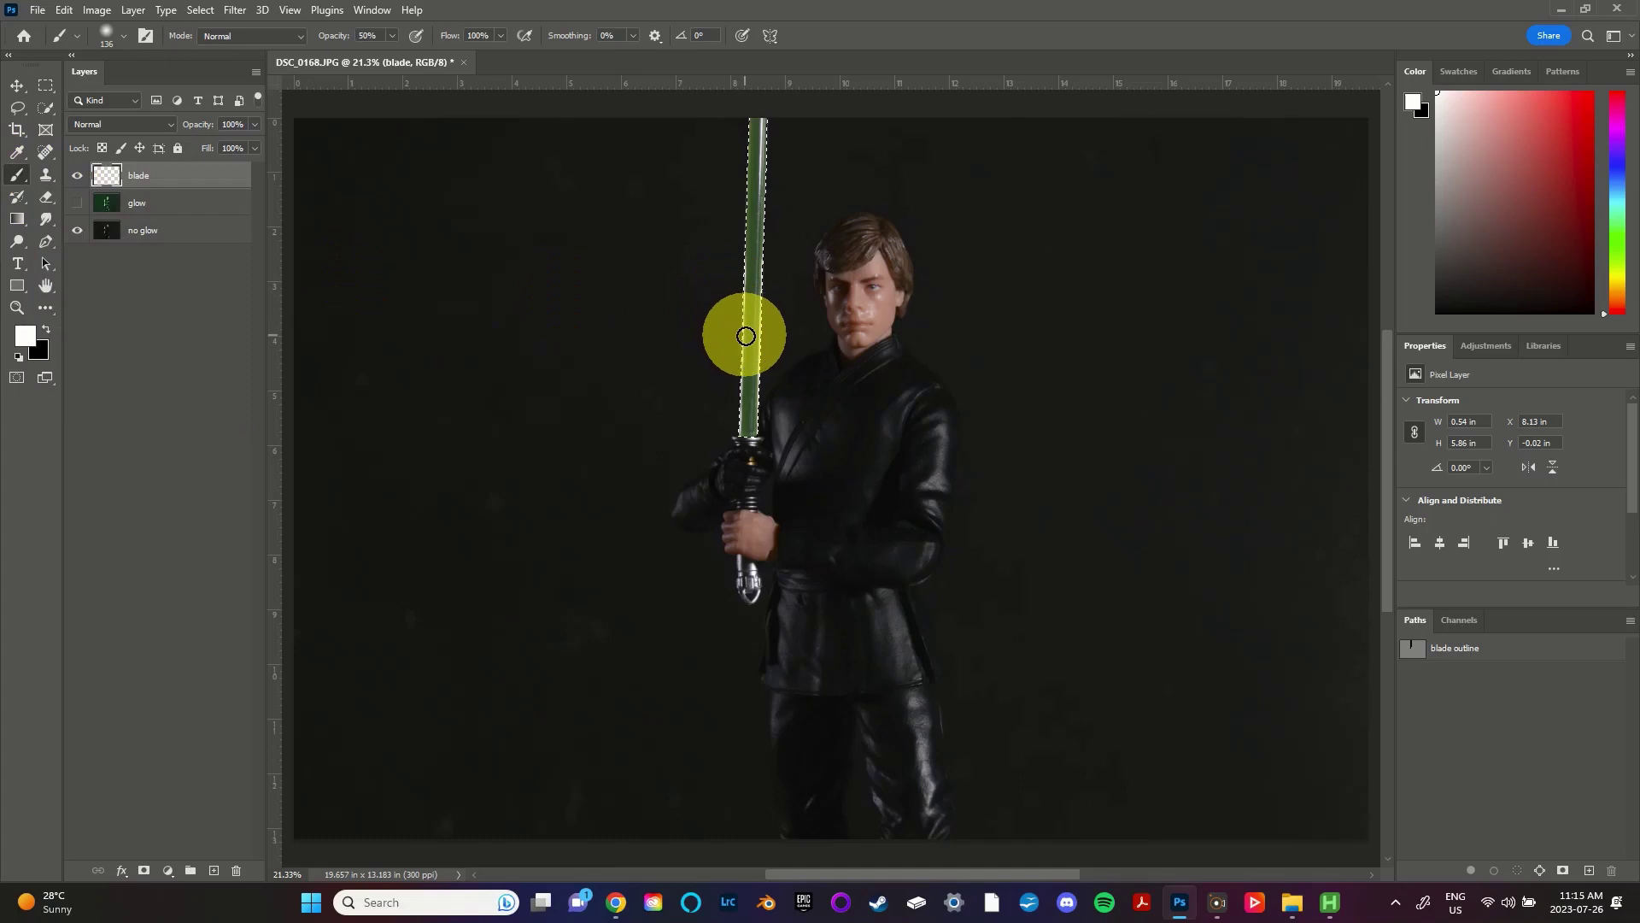
pyautogui.rightClick(764, 369)
pyautogui.click(942, 407)
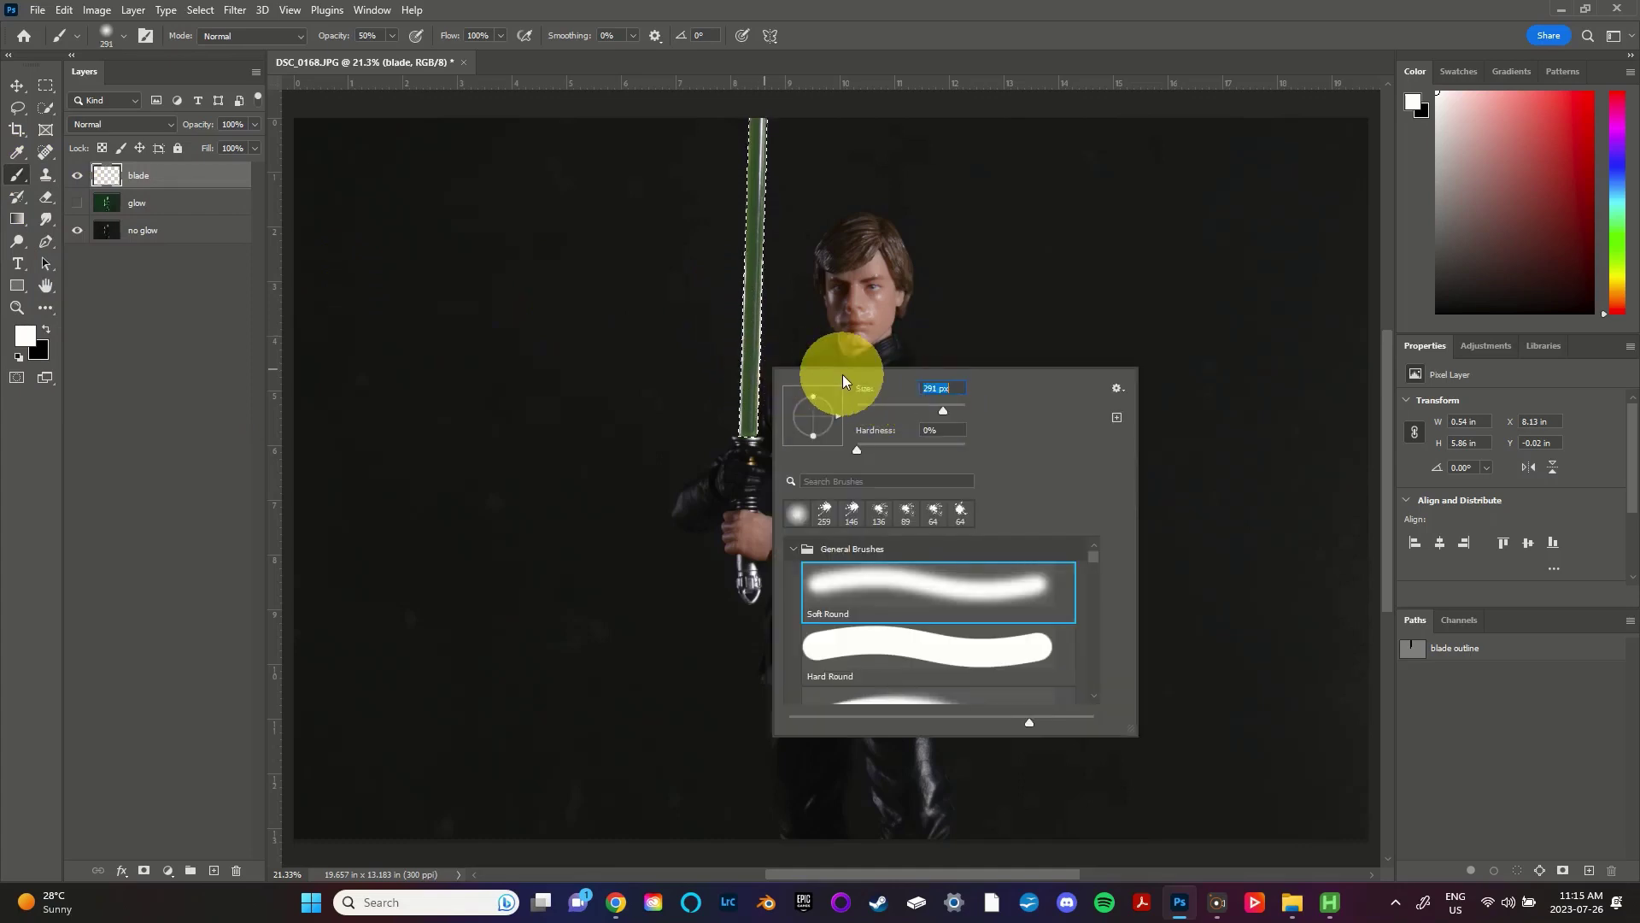
pyautogui.click(763, 357)
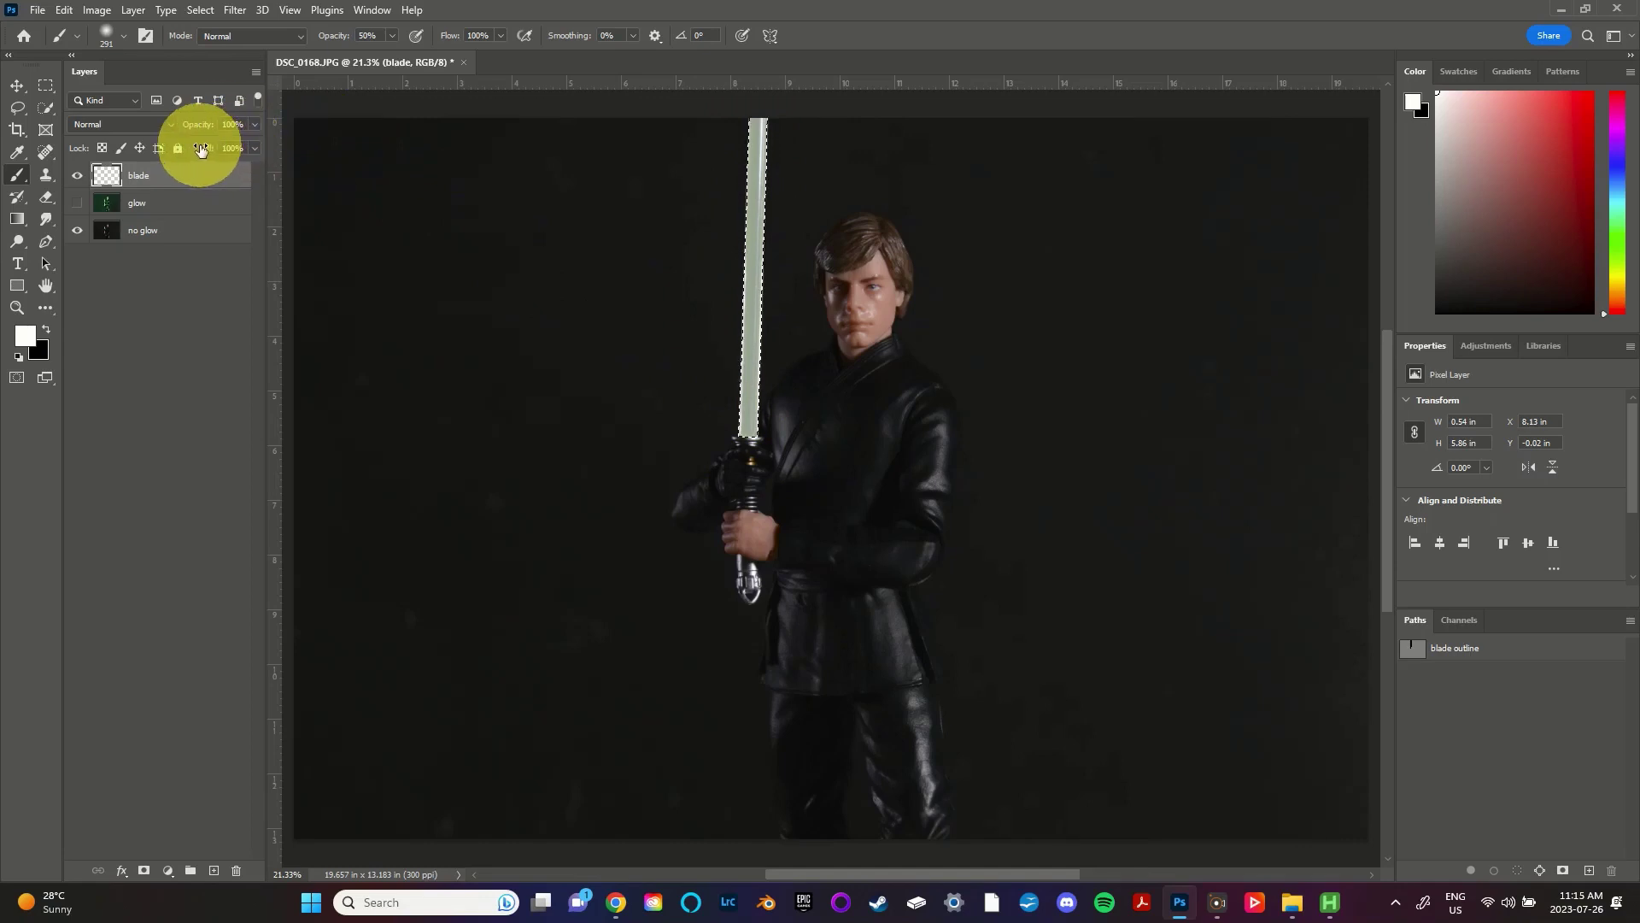
# Step: Raise the brush opacity to 100%, paint the selected blade solid white, and deselect it
pyautogui.moveTo(338, 46)
pyautogui.mouseDown()
pyautogui.moveTo(329, 18)
pyautogui.moveTo(503, 17)
pyautogui.mouseUp()
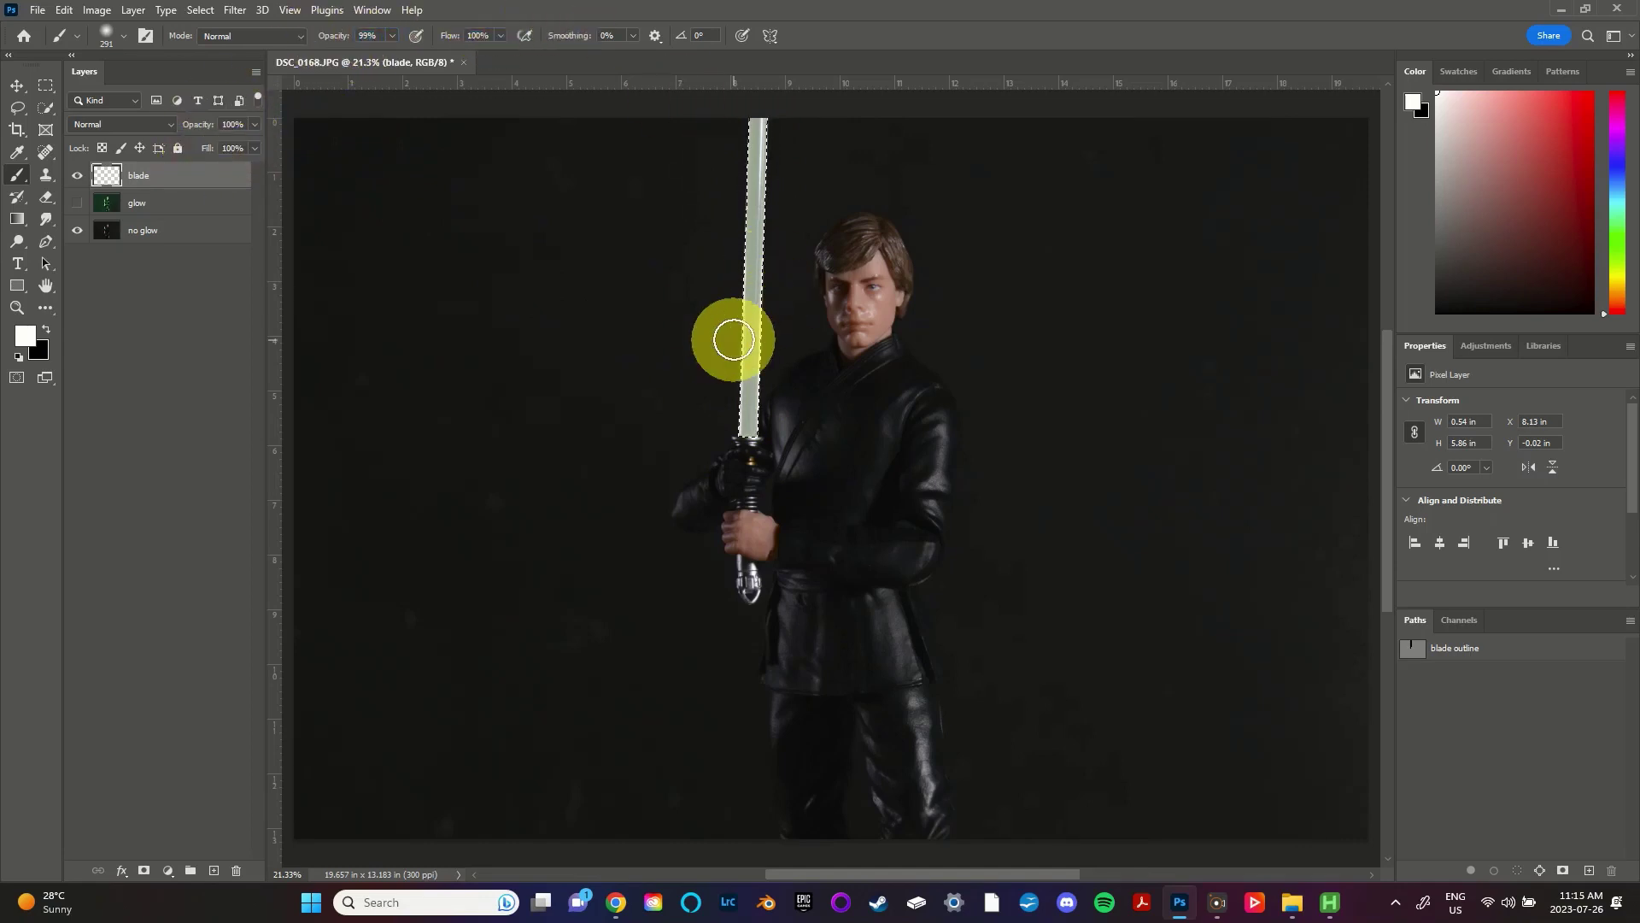
pyautogui.moveTo(329, 37); pyautogui.dragTo(420, 28)
pyautogui.moveTo(756, 176)
pyautogui.mouseDown()
pyautogui.moveTo(743, 394)
pyautogui.moveTo(755, 88)
pyautogui.moveTo(755, 487)
pyautogui.moveTo(740, 92)
pyautogui.mouseUp()
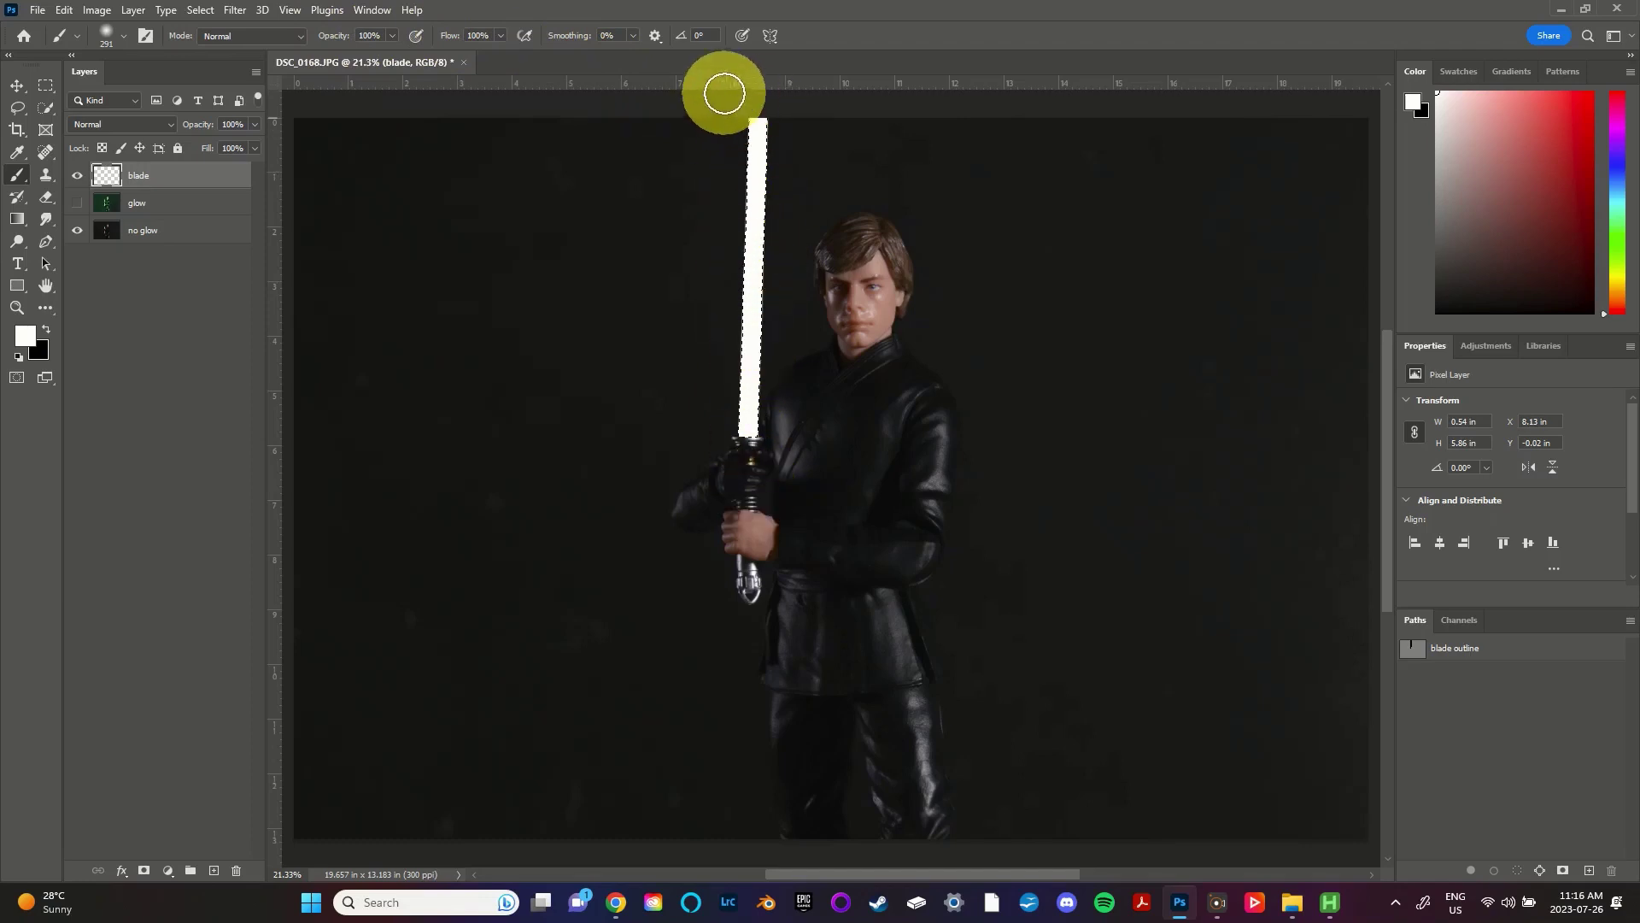
pyautogui.hotkey('ctrl', 'd')
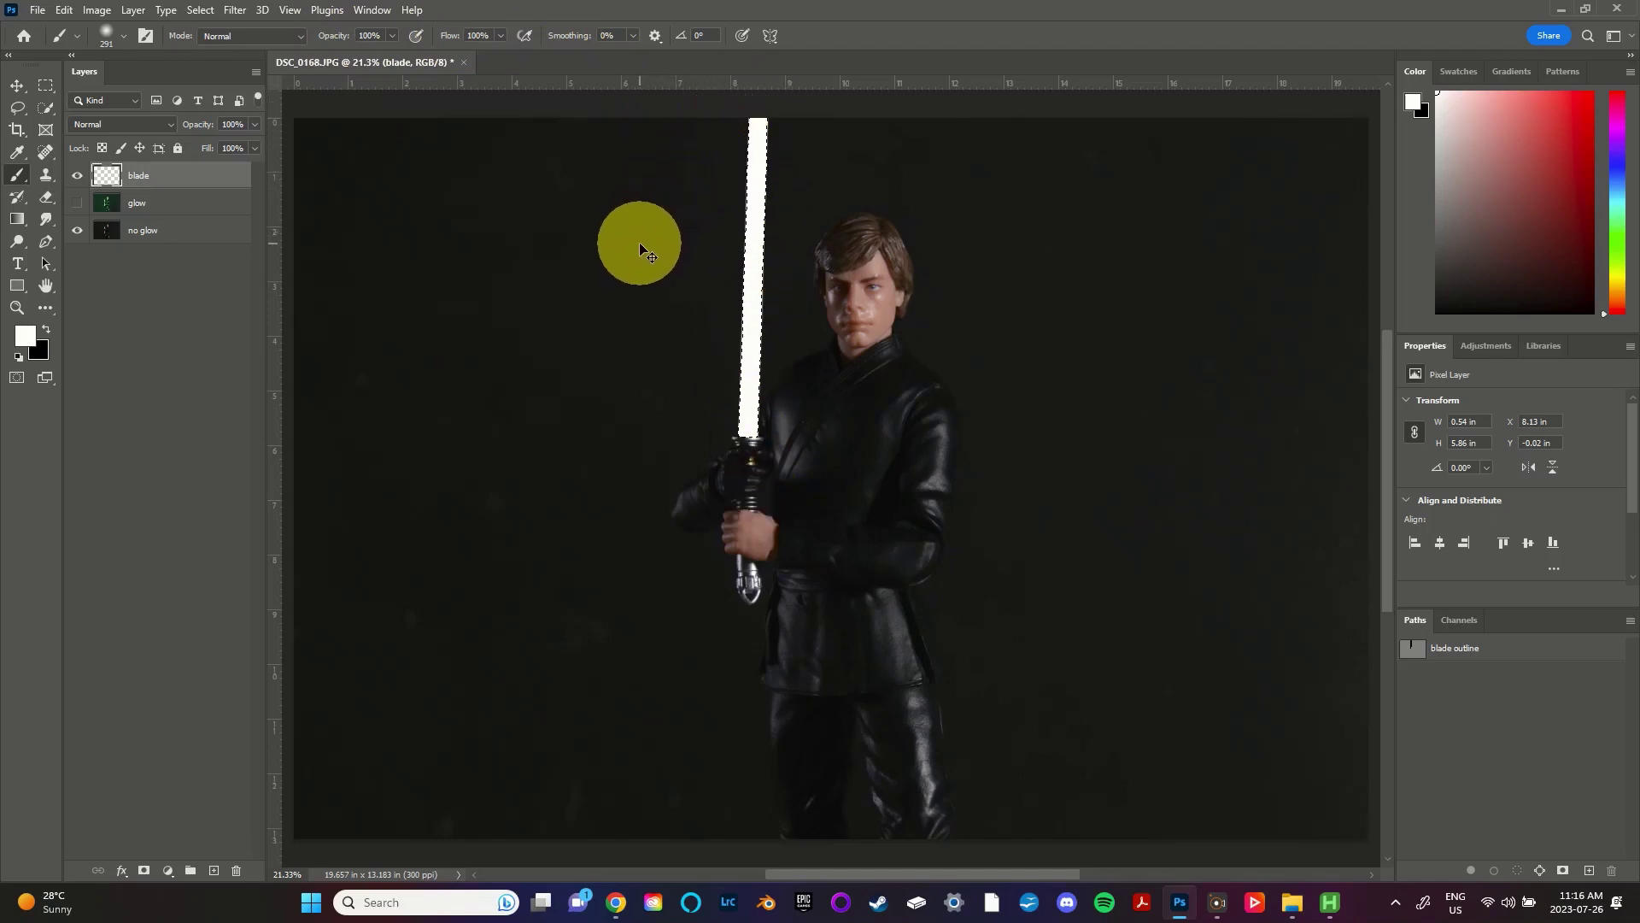
pyautogui.press('v')
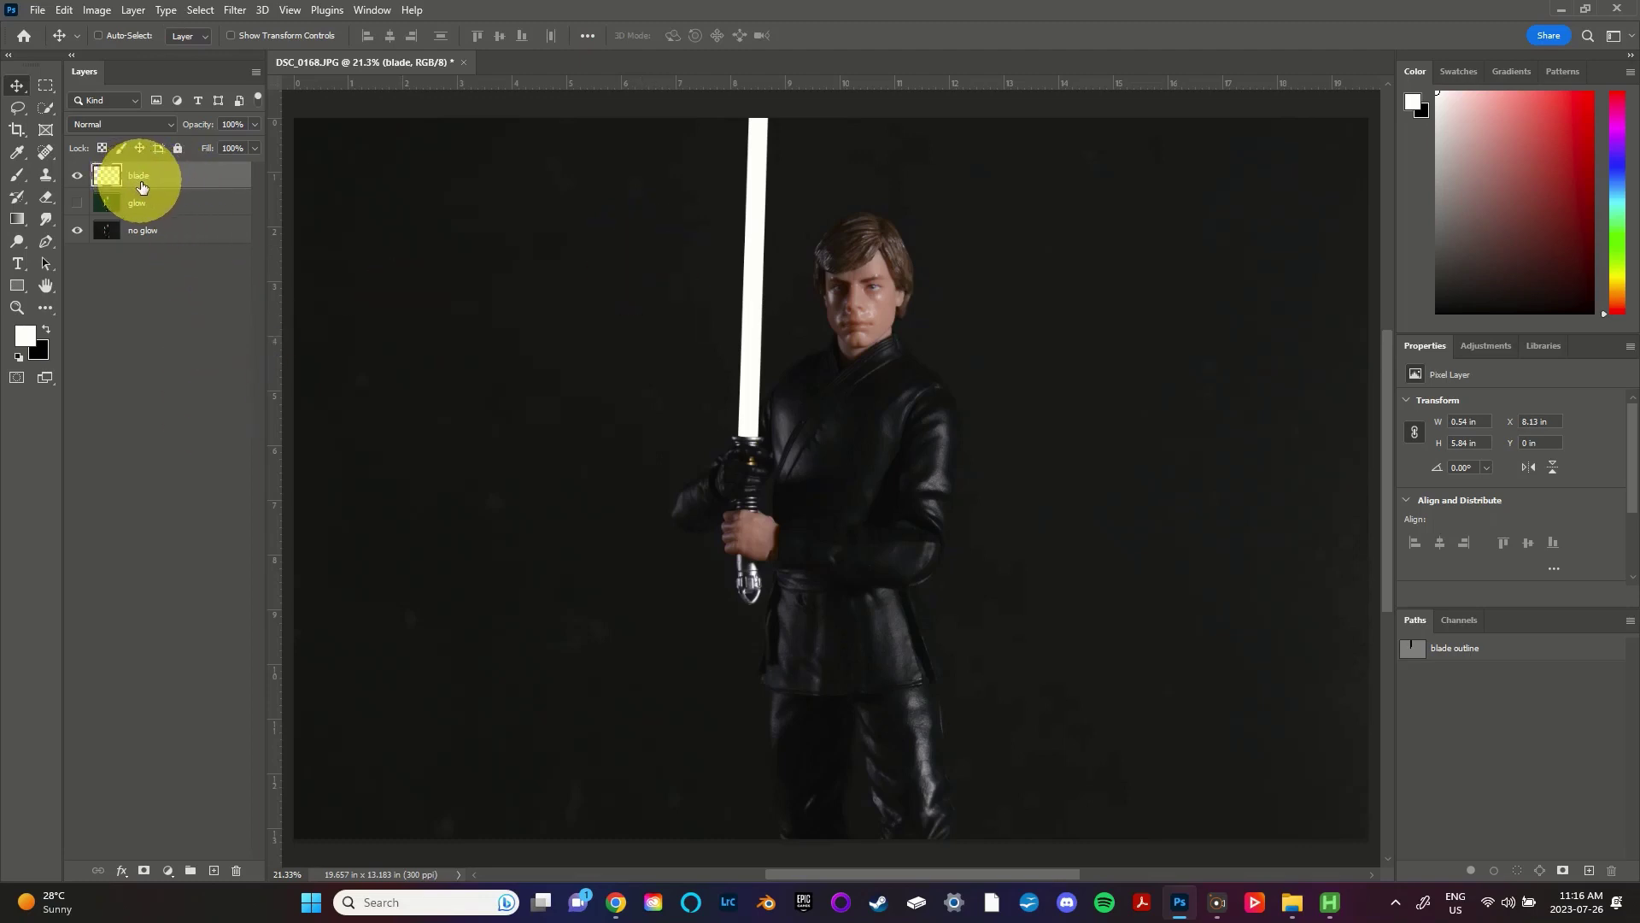
# Step: Add an Outer Glow effect to the blade layer and set its colour to green 0cff00
pyautogui.click(132, 866)
pyautogui.click(153, 840)
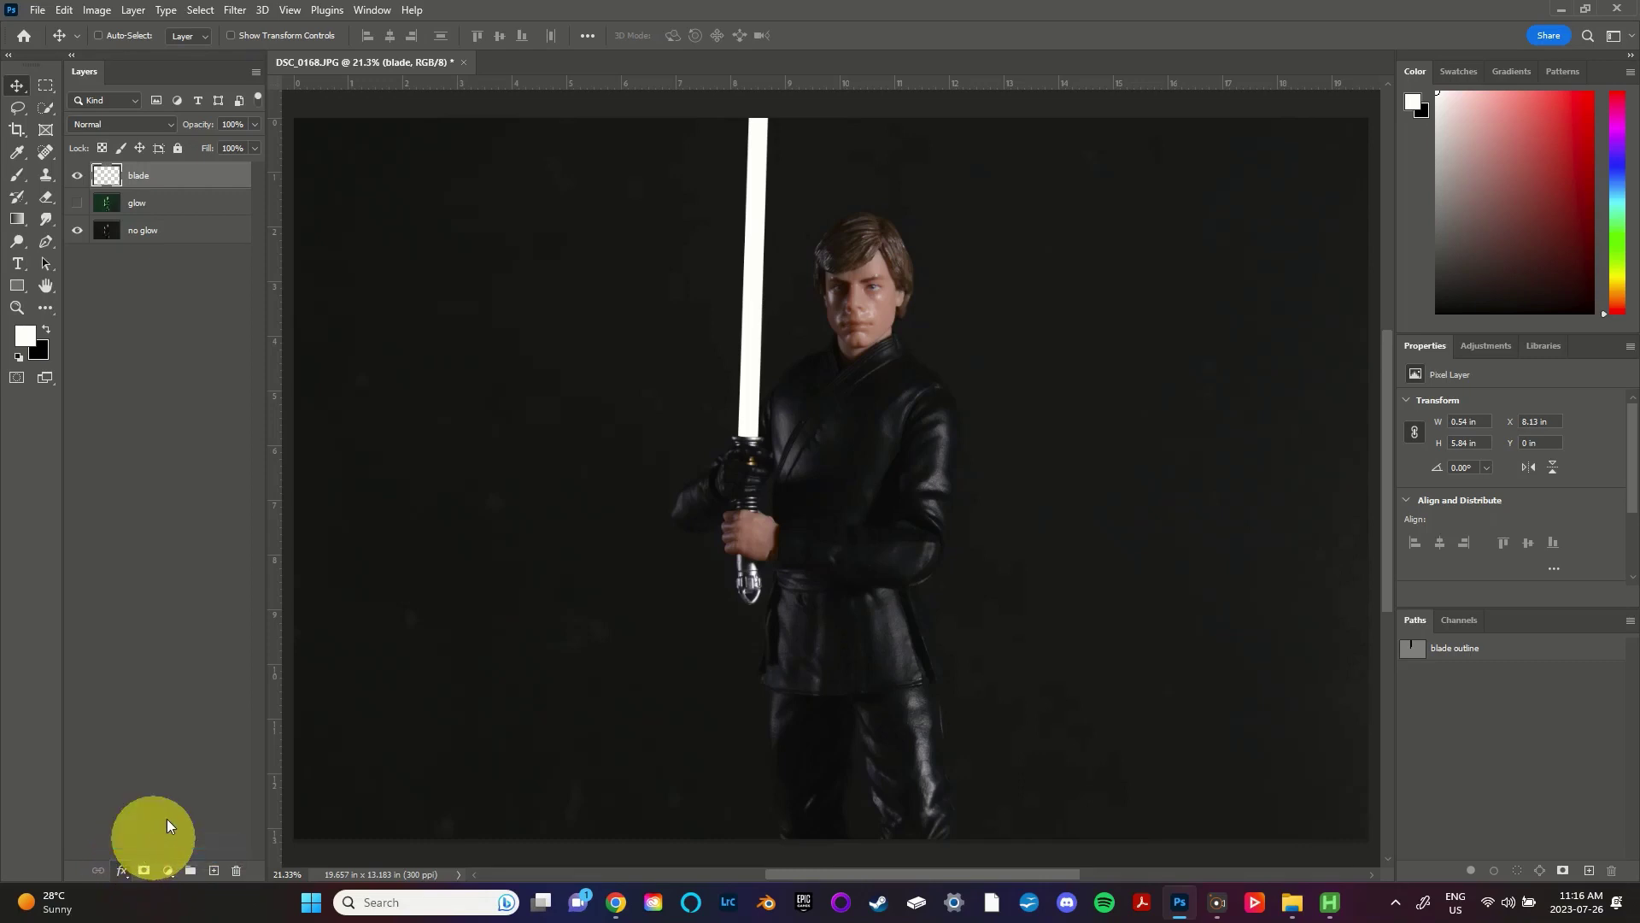
pyautogui.click(1200, 295)
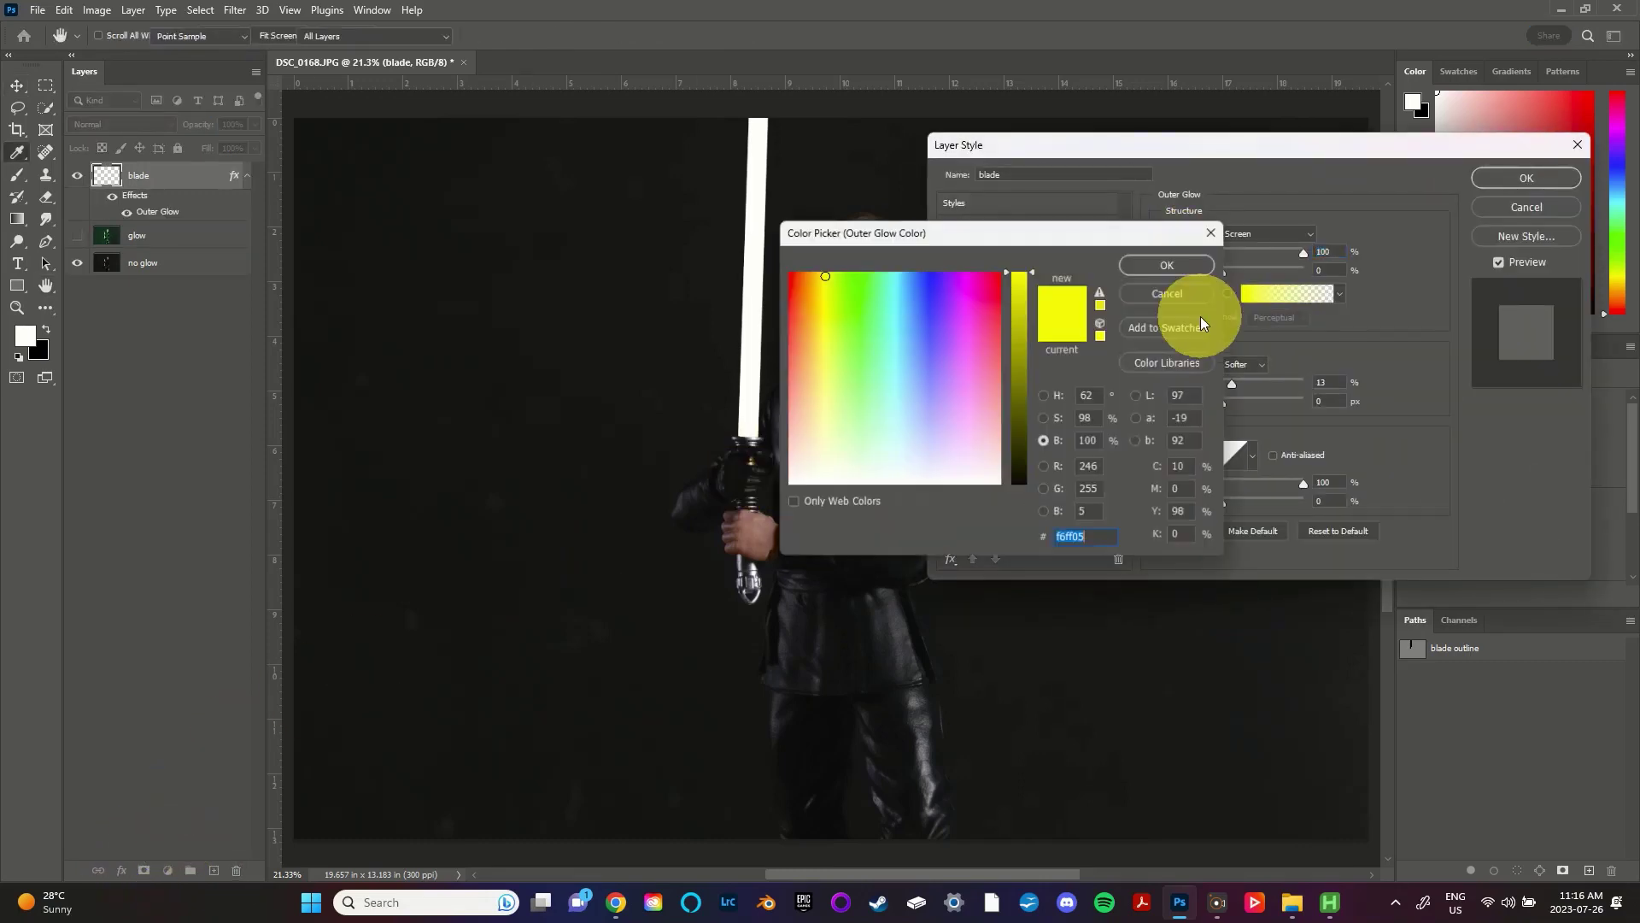
pyautogui.moveTo(1004, 246); pyautogui.dragTo(1104, 242)
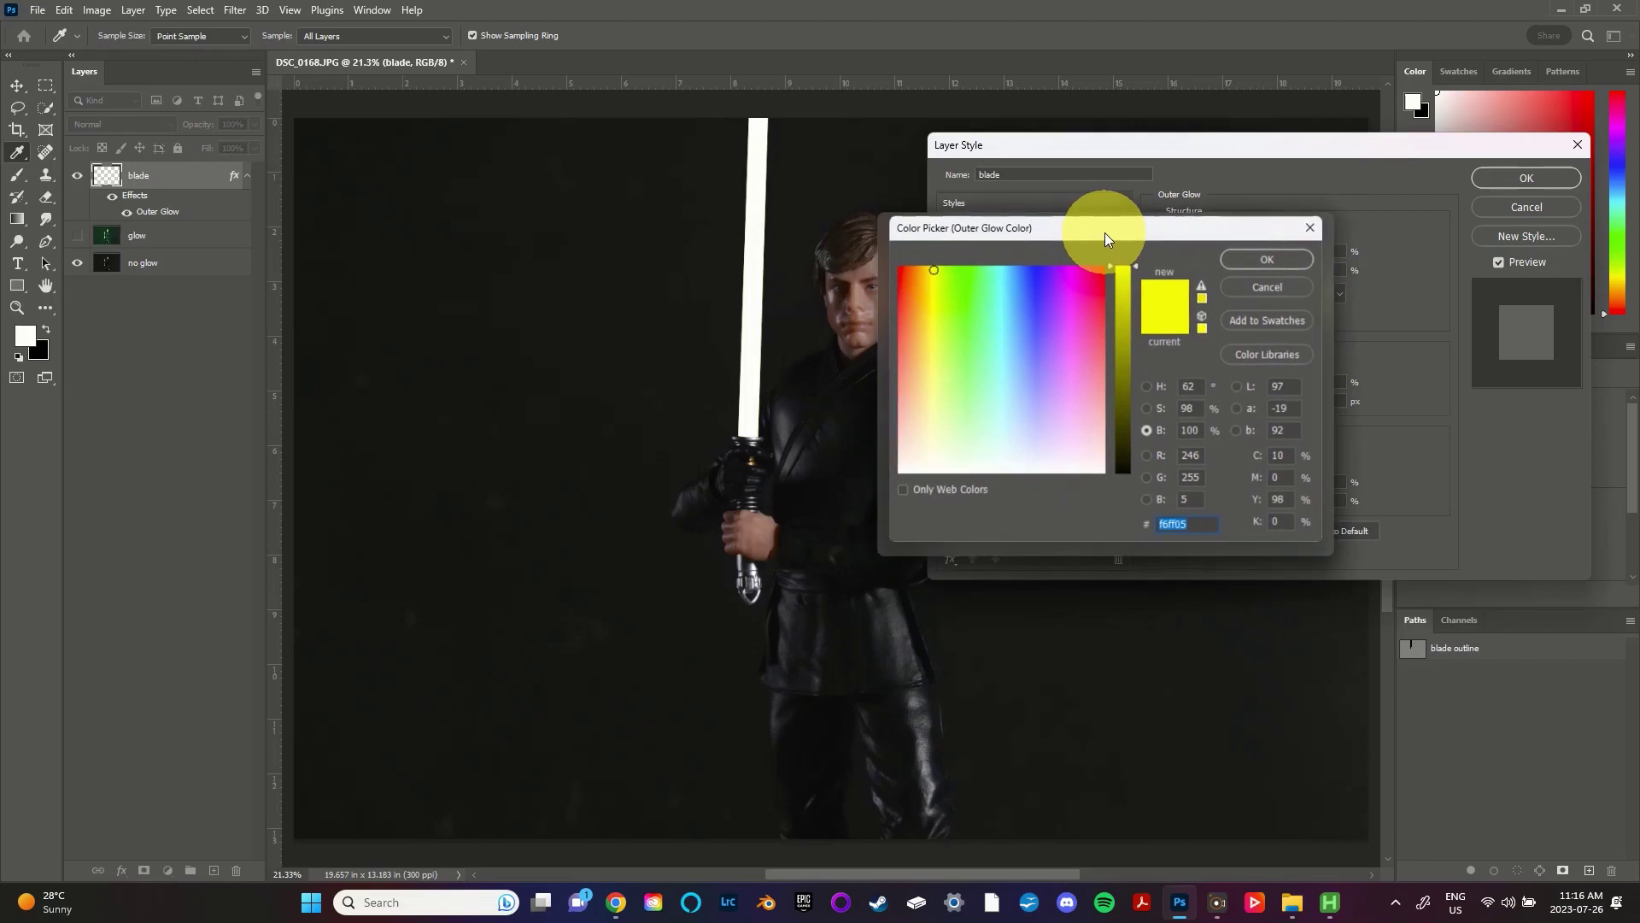
pyautogui.click(956, 267)
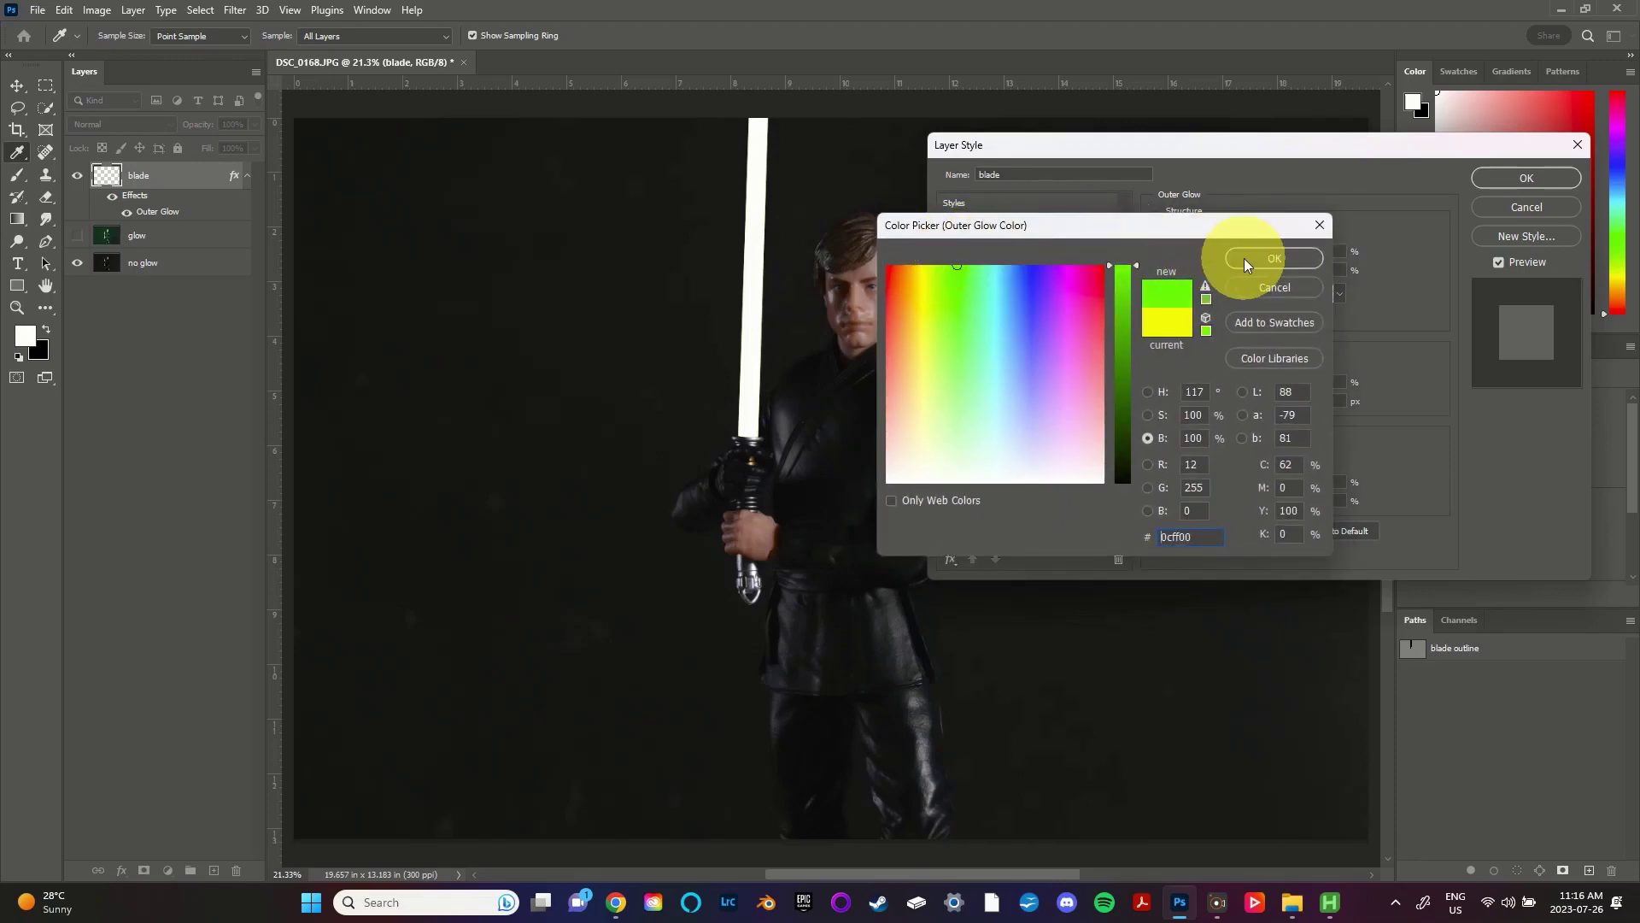
pyautogui.click(1212, 538)
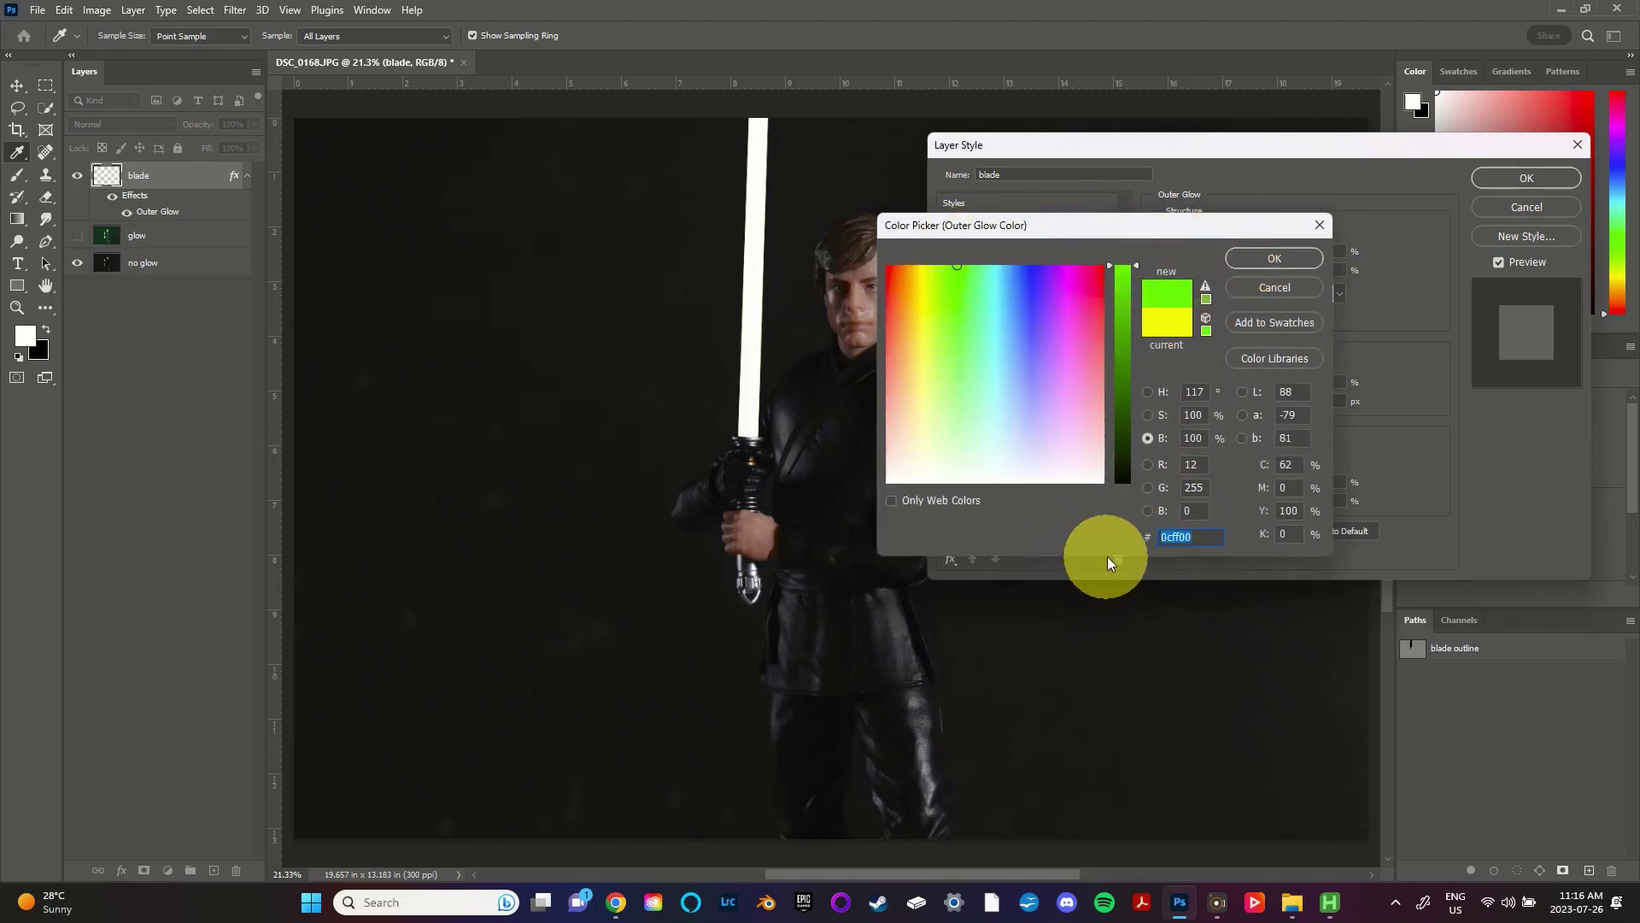
pyautogui.click(1247, 259)
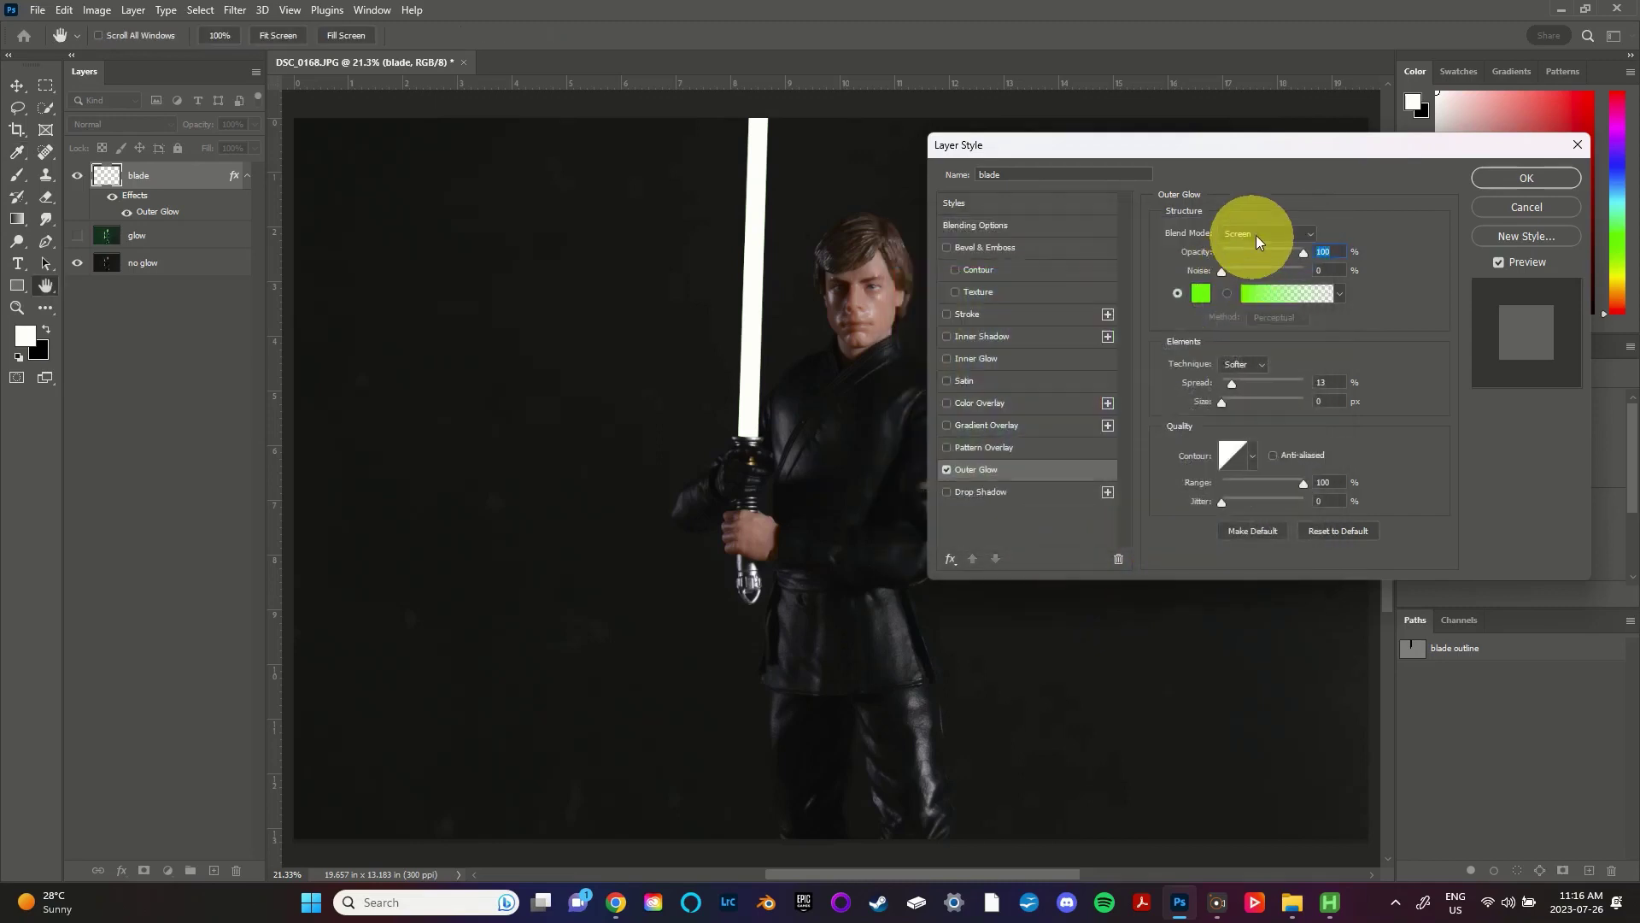
# Step: Set the Outer Glow to Normal blend mode with a spread of 27% and a size of 76 px
pyautogui.click(1268, 234)
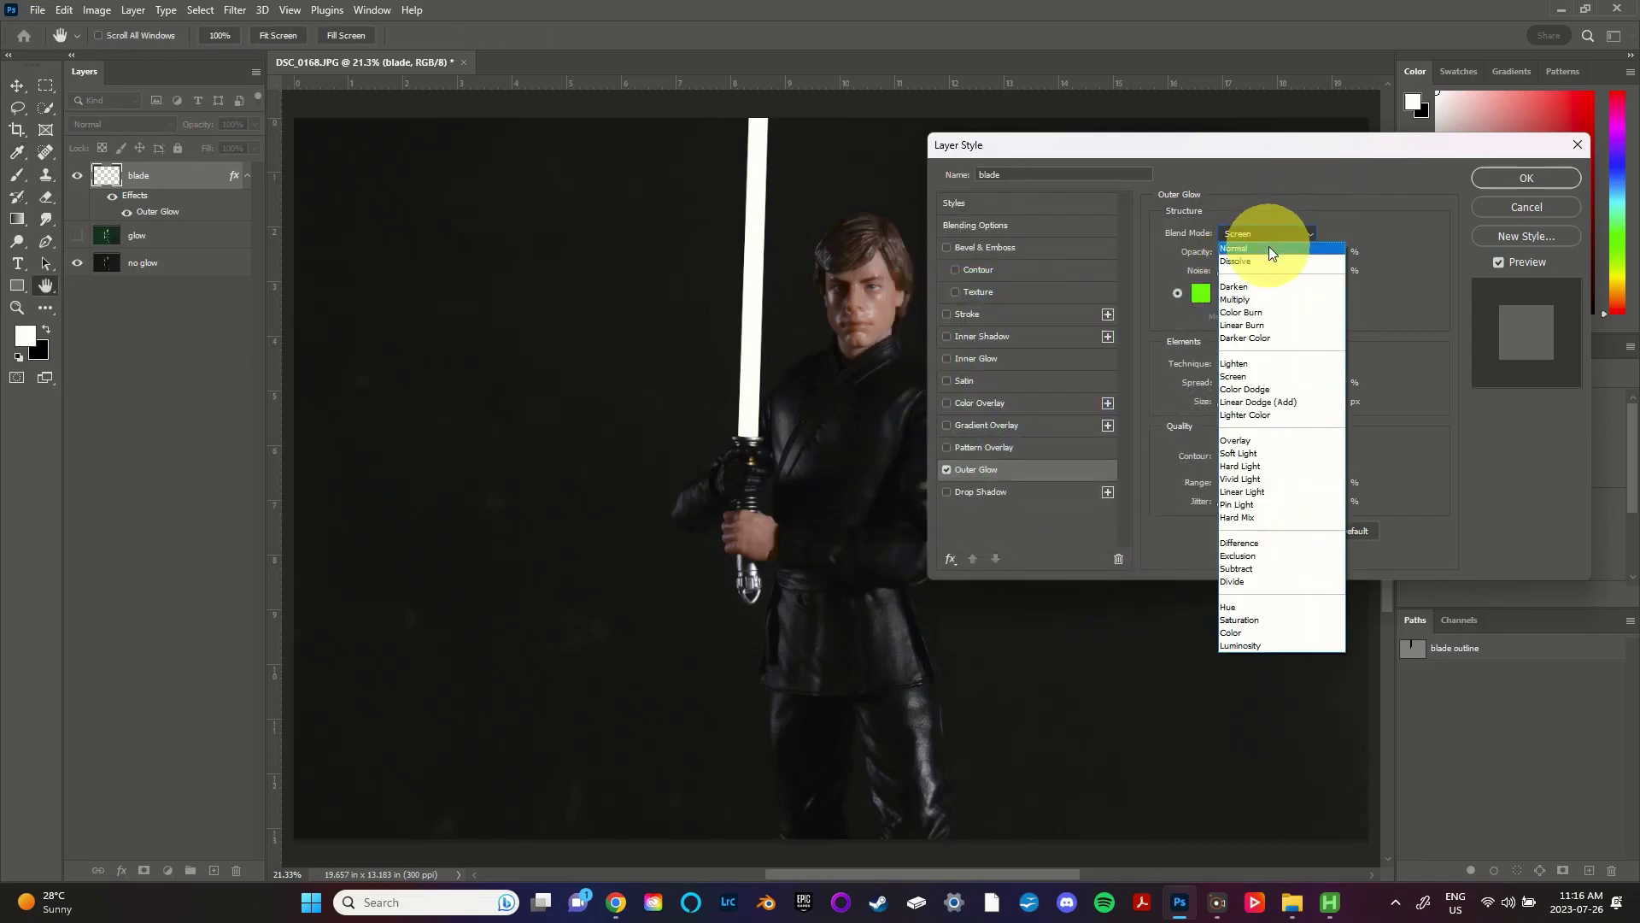
pyautogui.click(1268, 246)
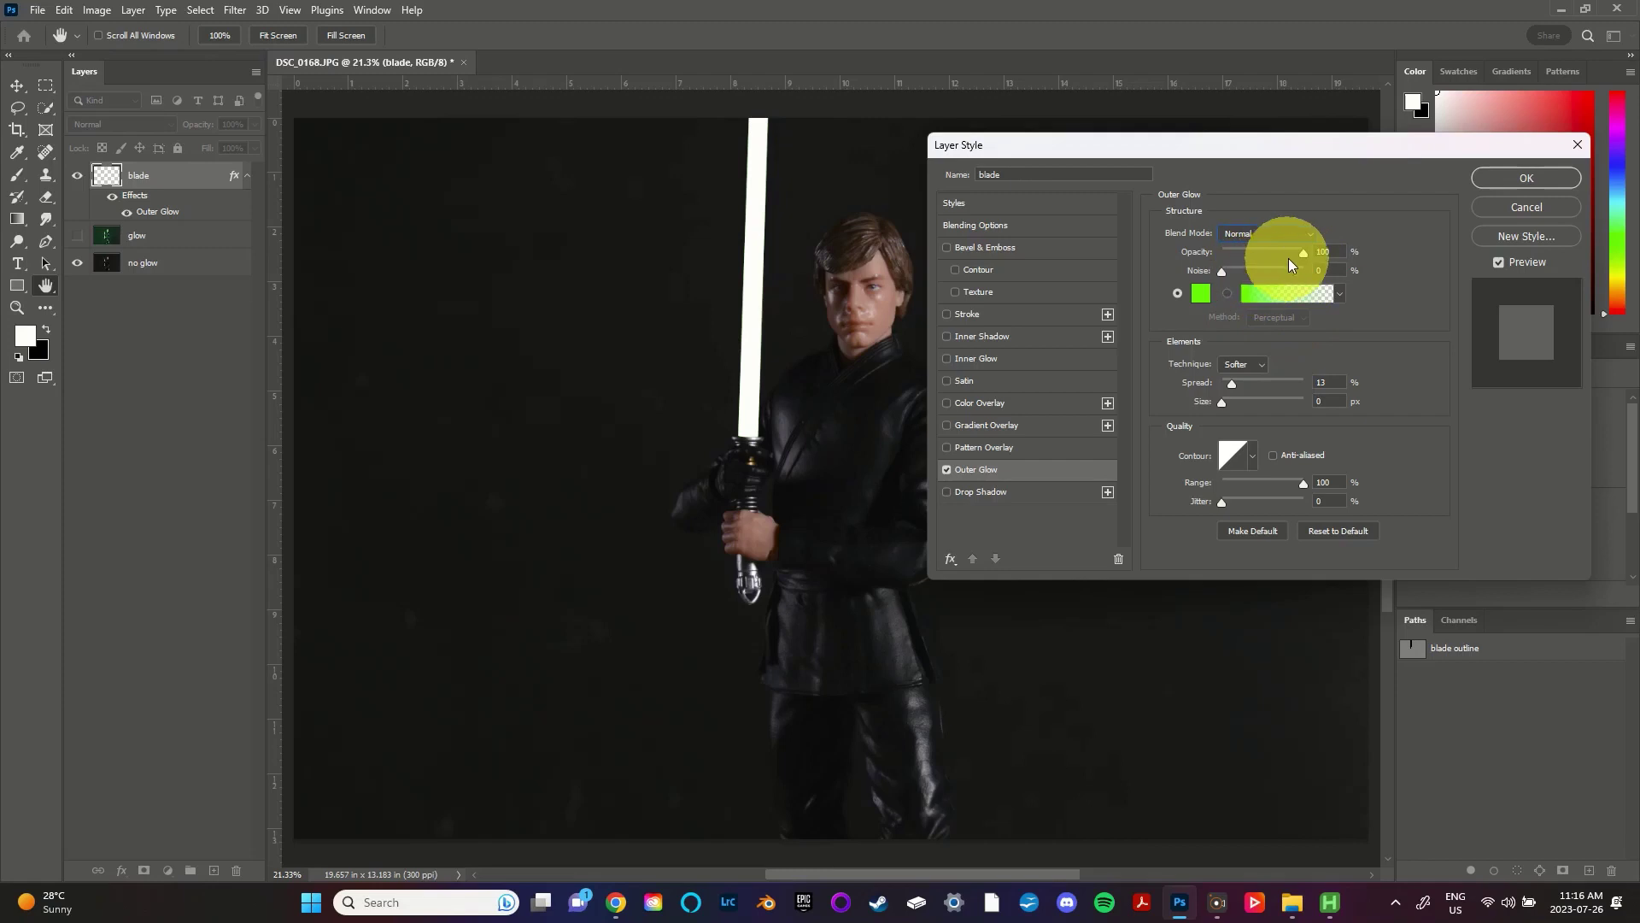
pyautogui.click(1244, 381)
pyautogui.moveTo(1227, 402); pyautogui.dragTo(1253, 402)
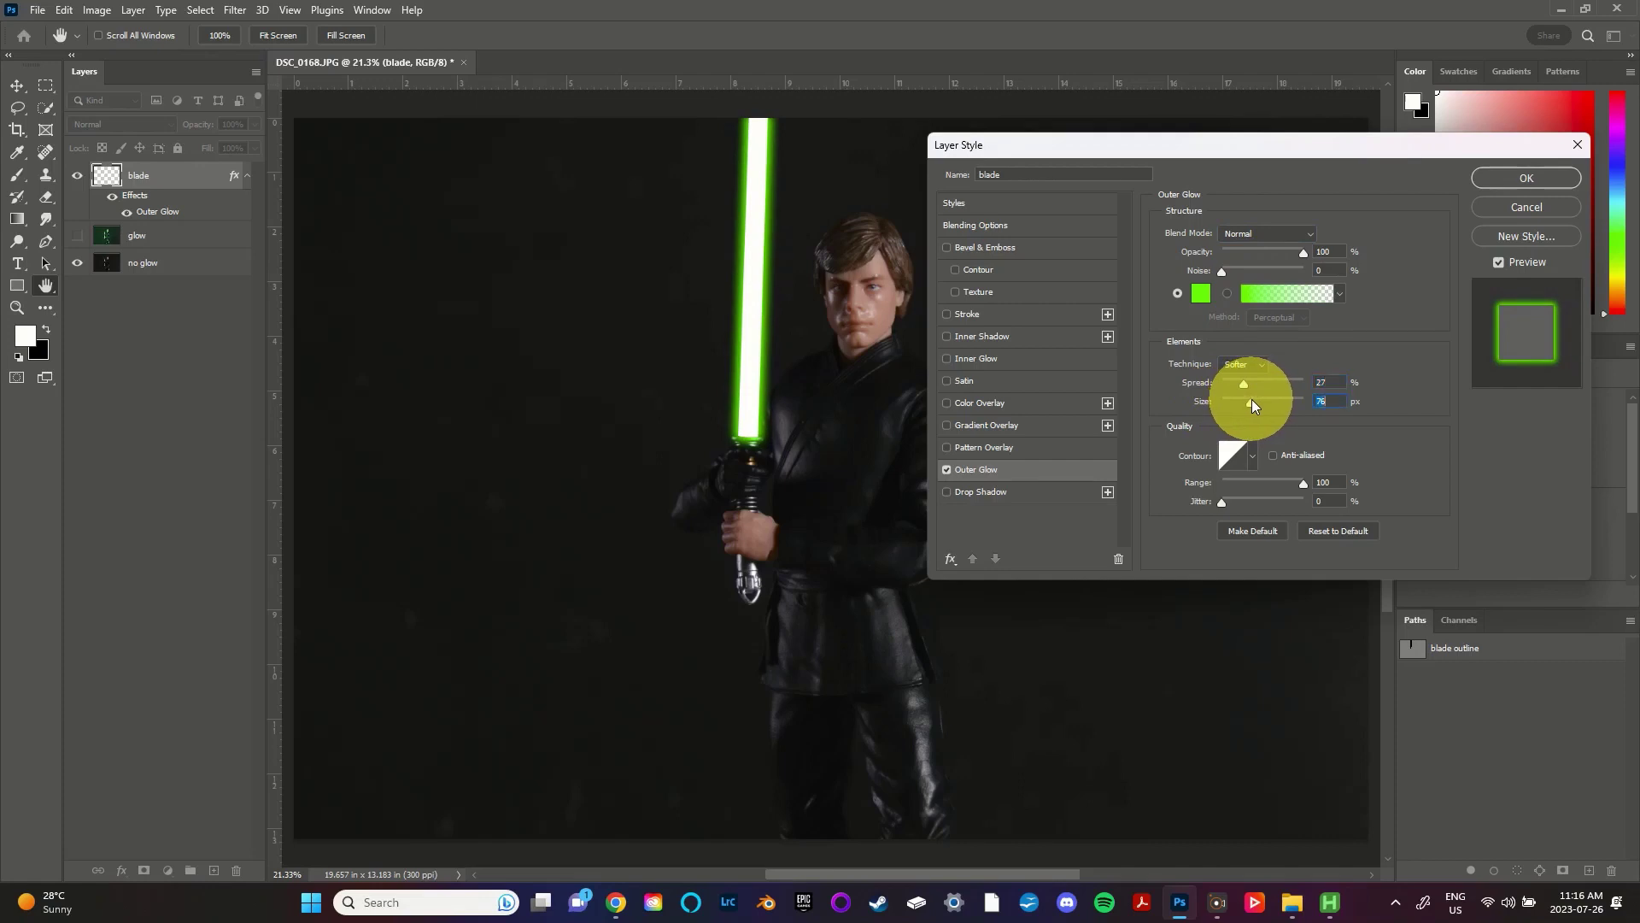
# Step: Add an Inner Glow to the blade in green 0cff00, increase its size slightly, and apply the layer style
pyautogui.click(987, 359)
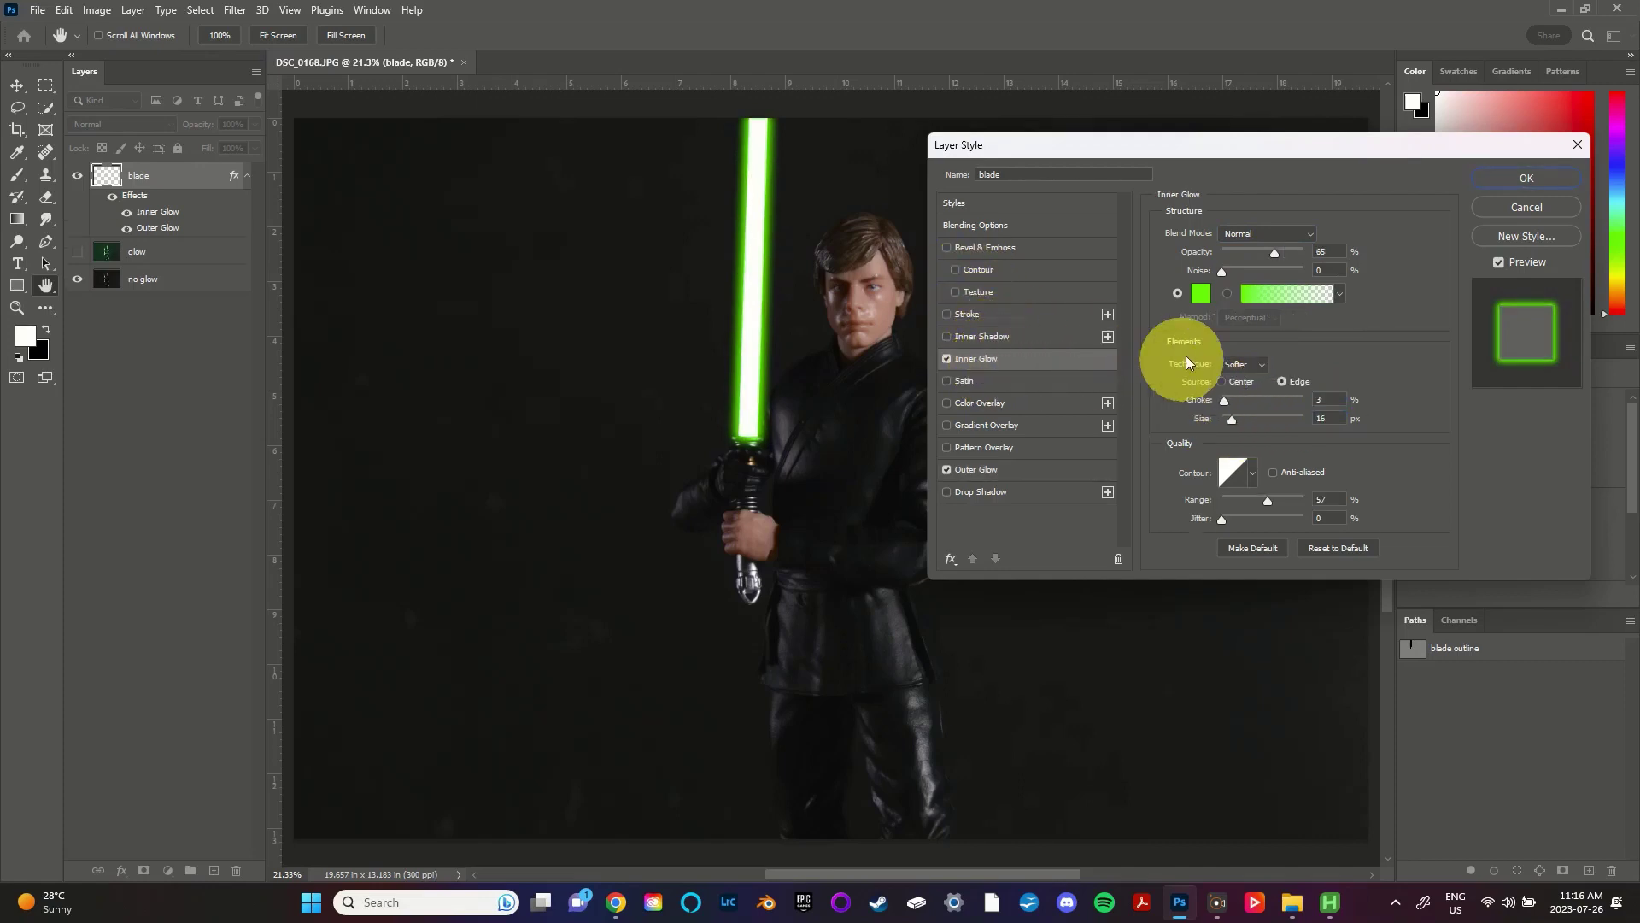
pyautogui.click(1198, 295)
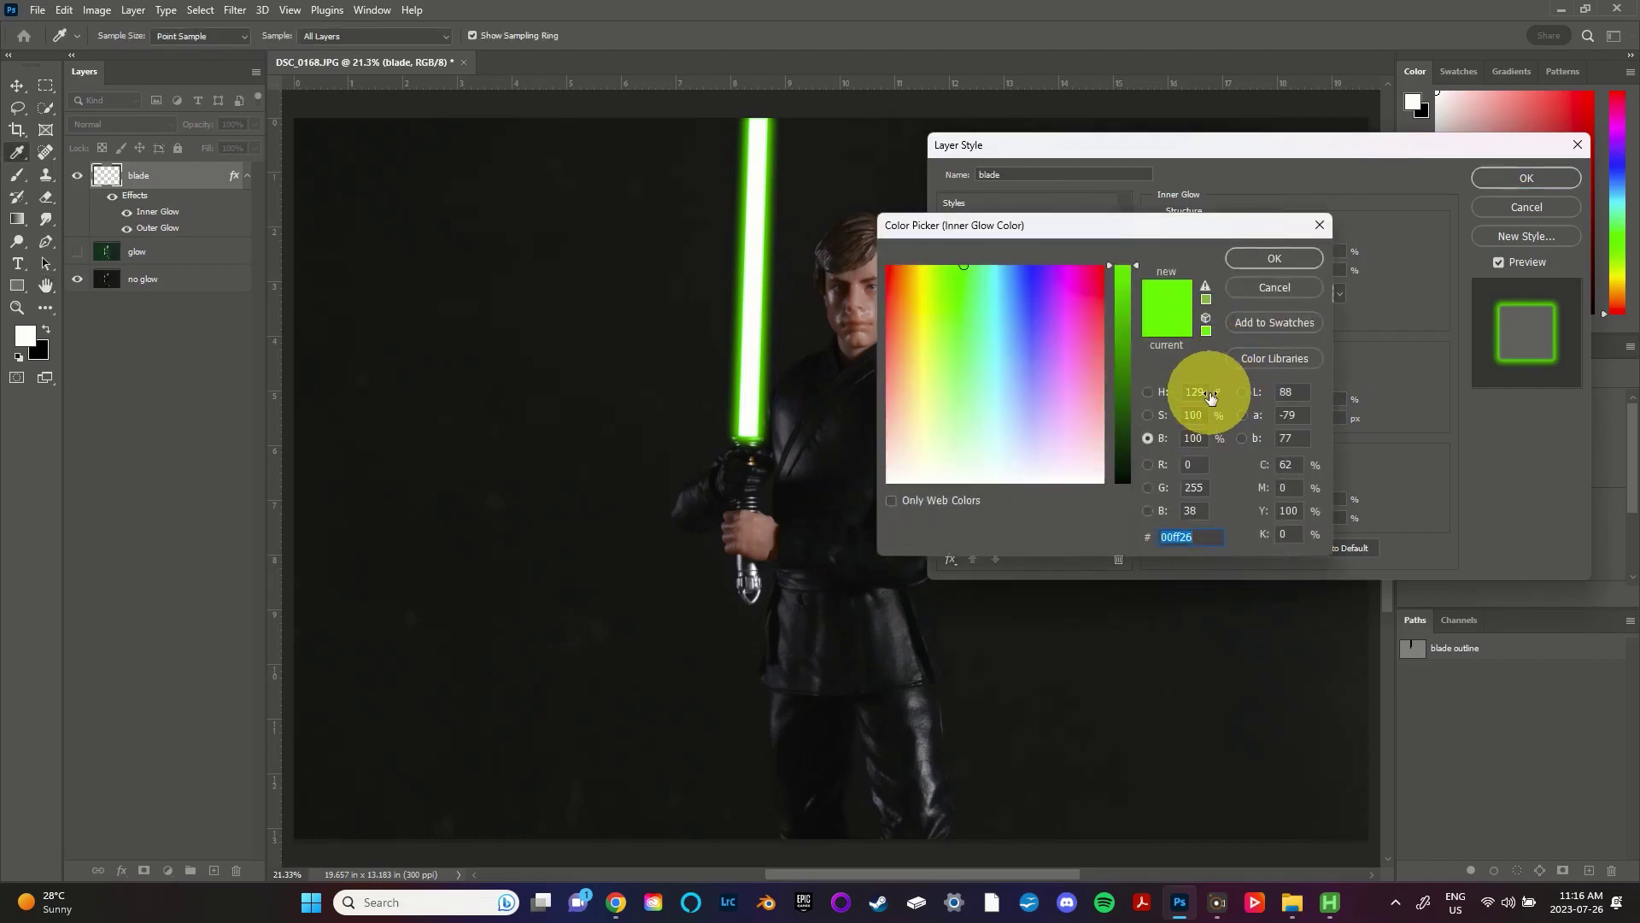
pyautogui.write('0cff00')
pyautogui.press('Return')
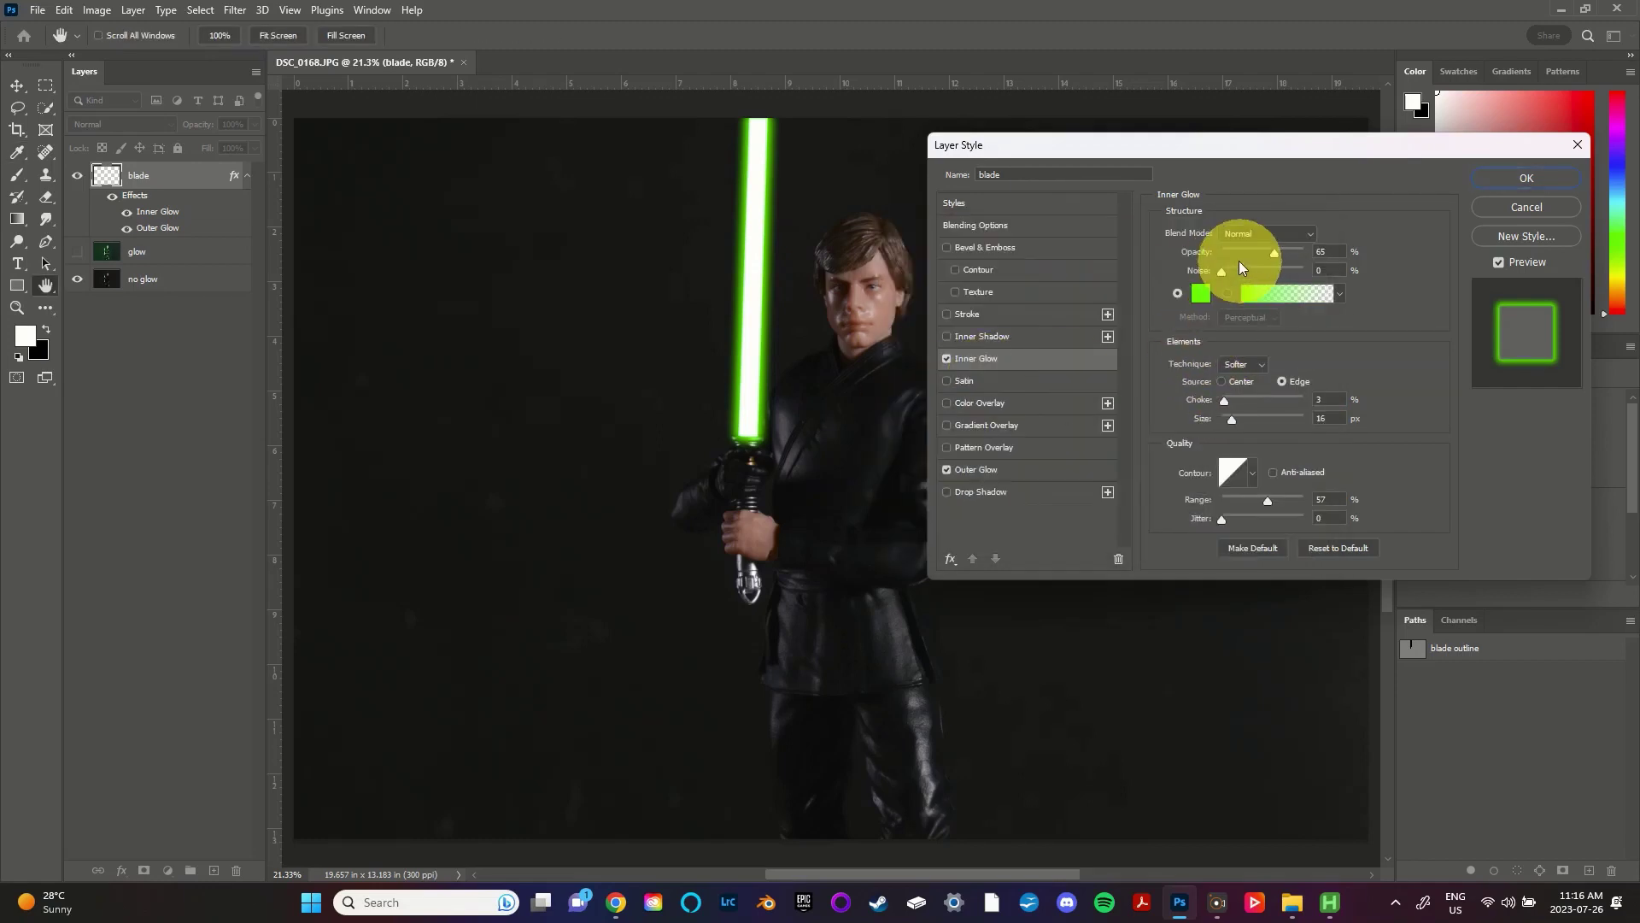
pyautogui.moveTo(1233, 417); pyautogui.dragTo(1246, 420)
pyautogui.click(1512, 181)
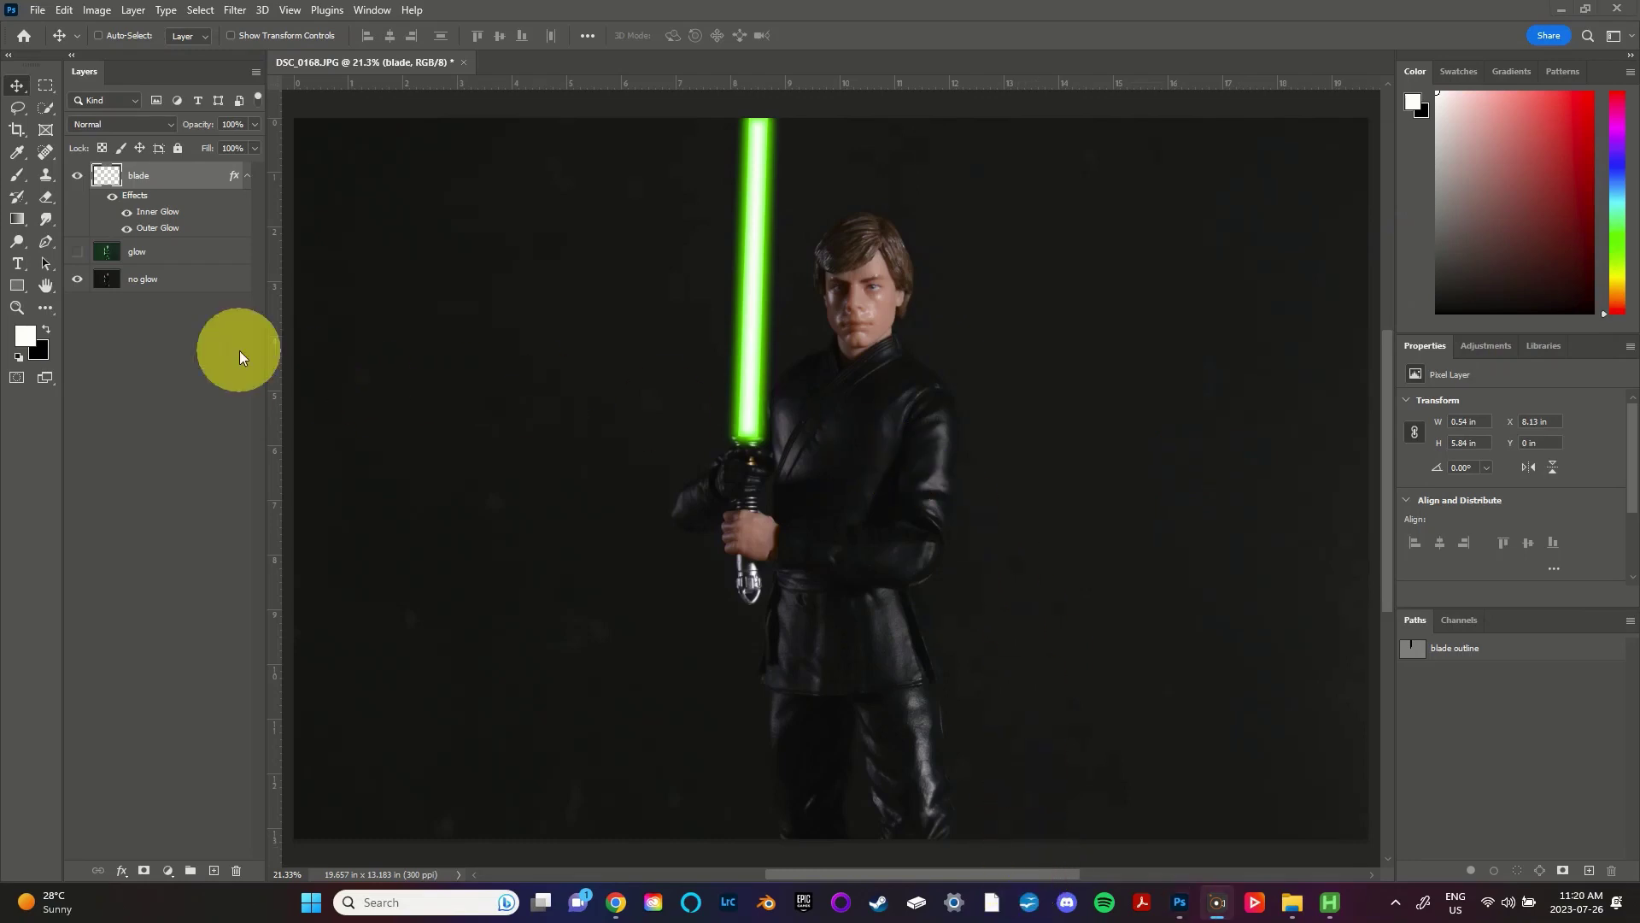
# Step: Show the glow layer, add a layer mask to it, and make the mask the active target
pyautogui.click(77, 253)
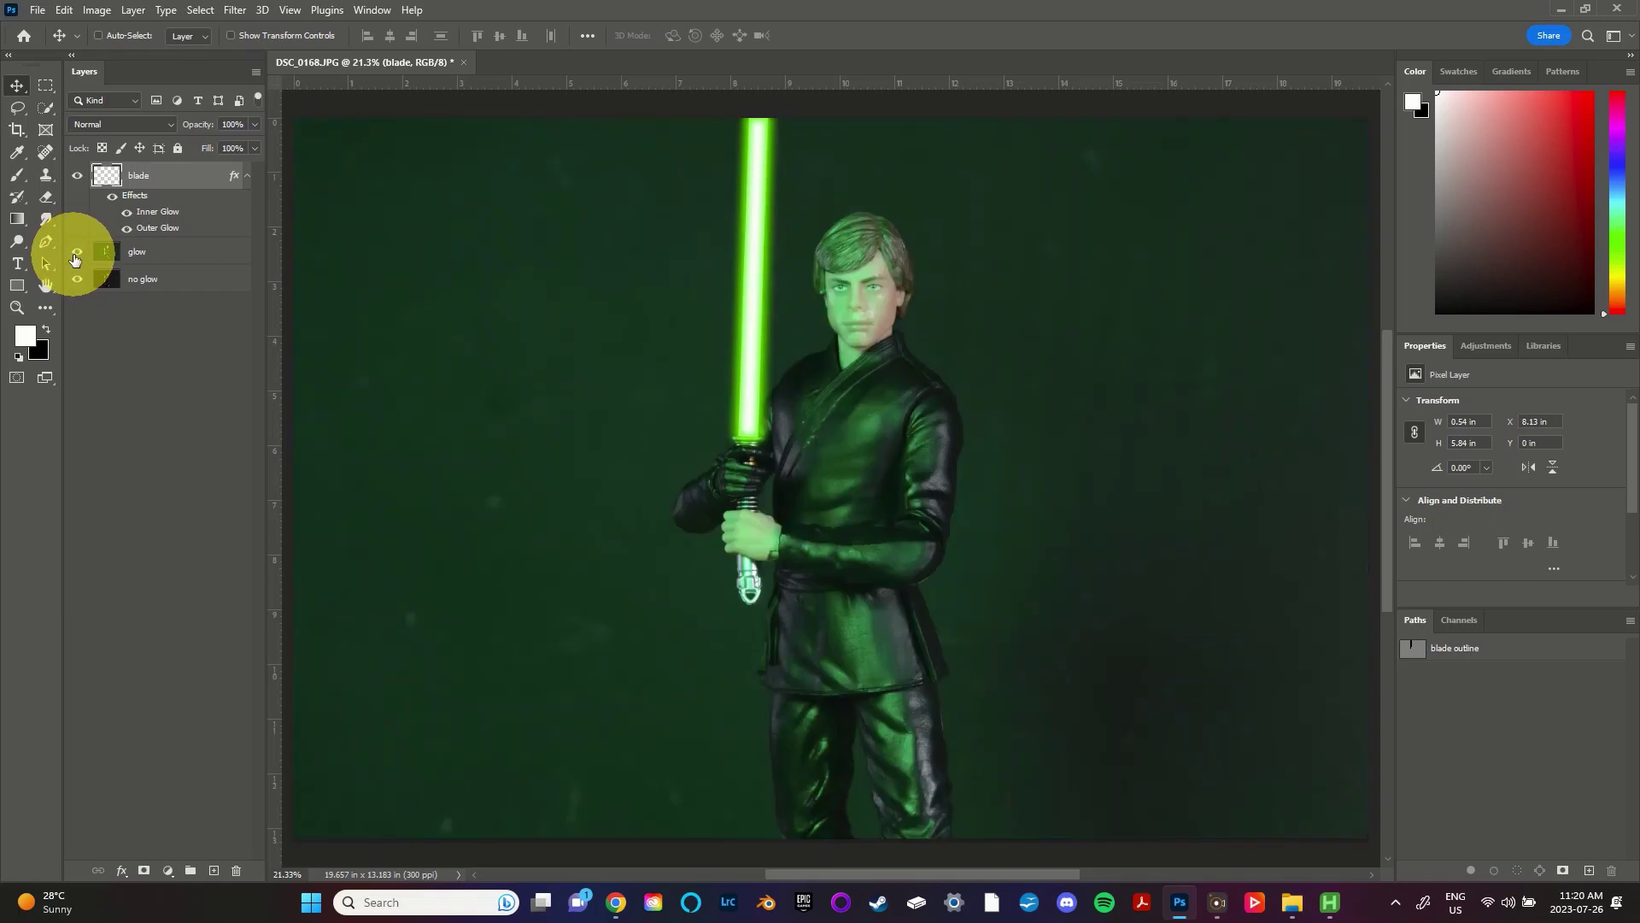
pyautogui.click(137, 251)
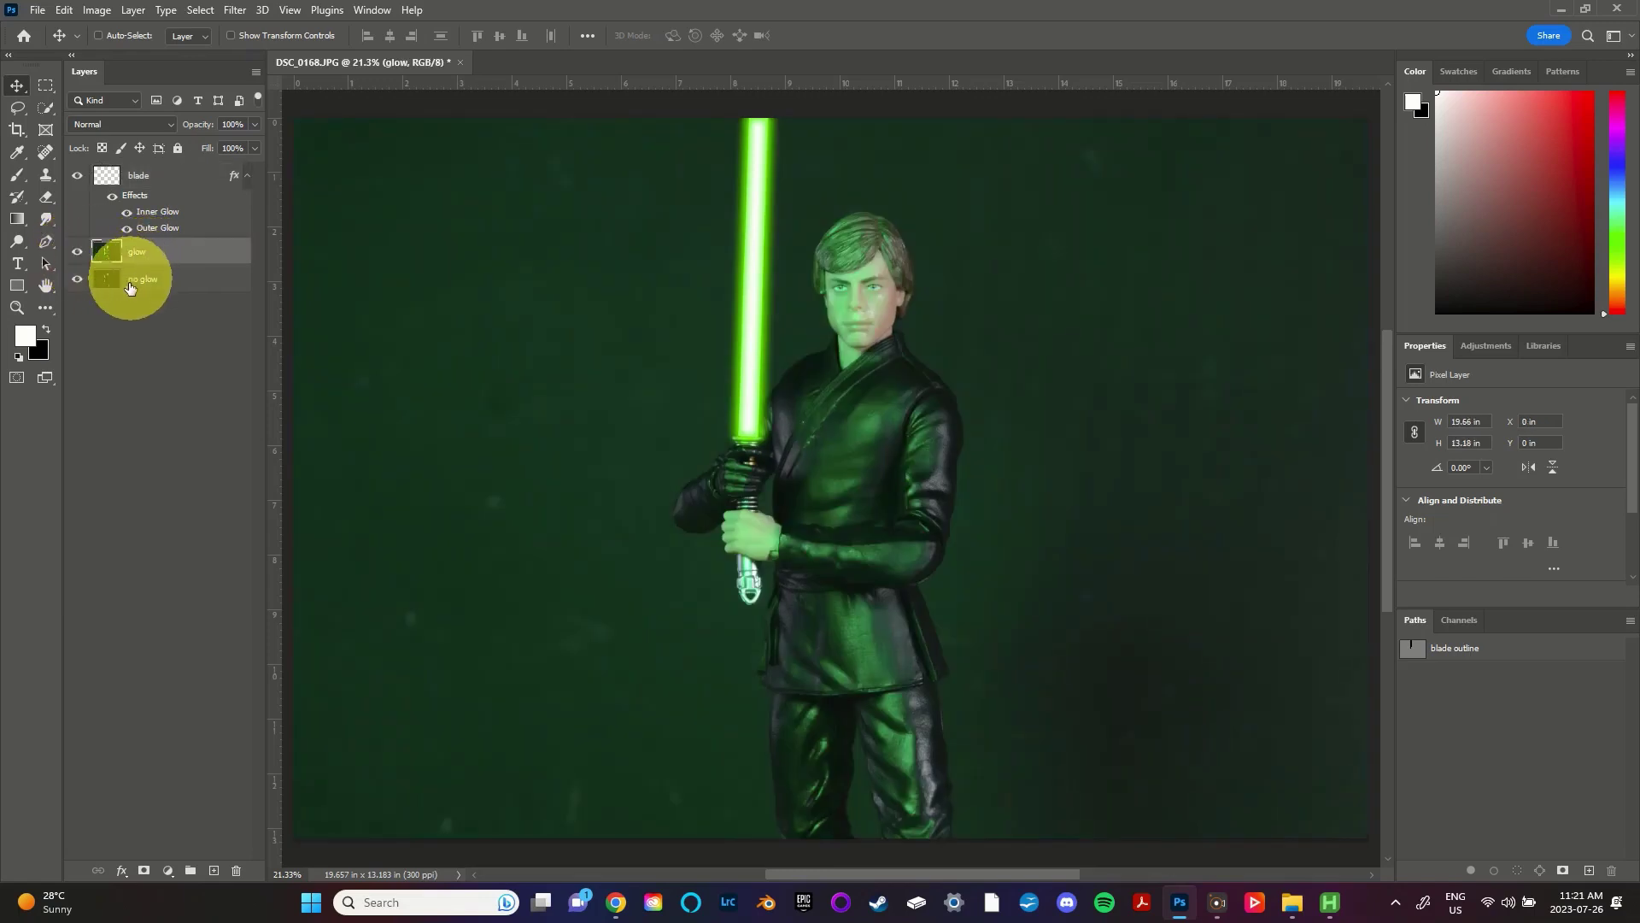
pyautogui.click(143, 871)
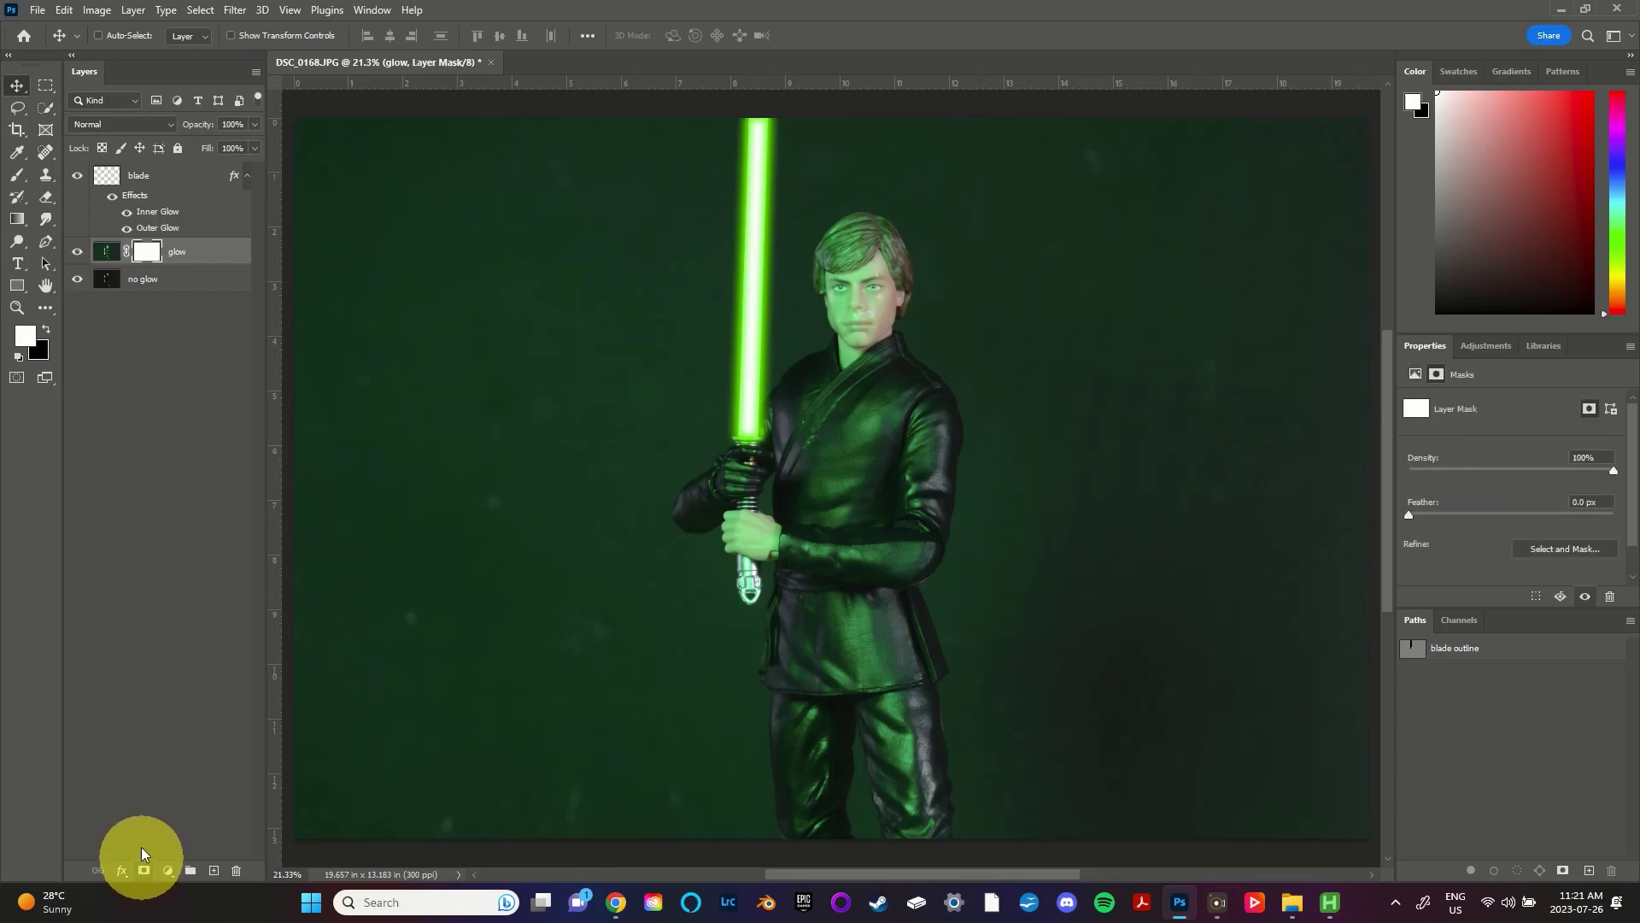
pyautogui.rightClick(146, 254)
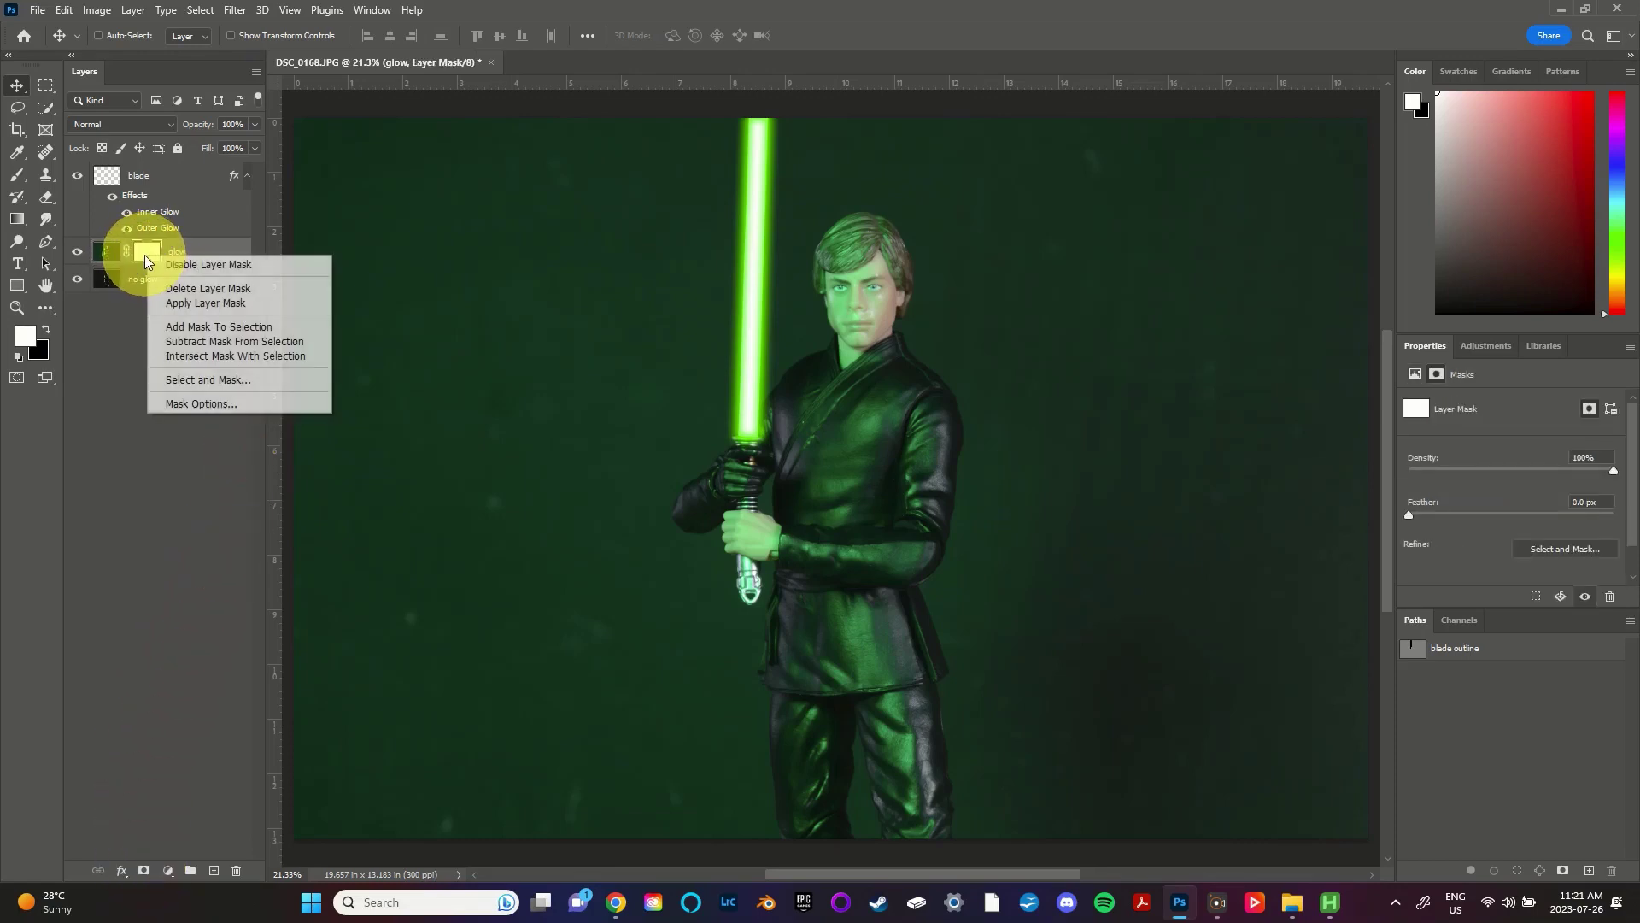
pyautogui.click(127, 331)
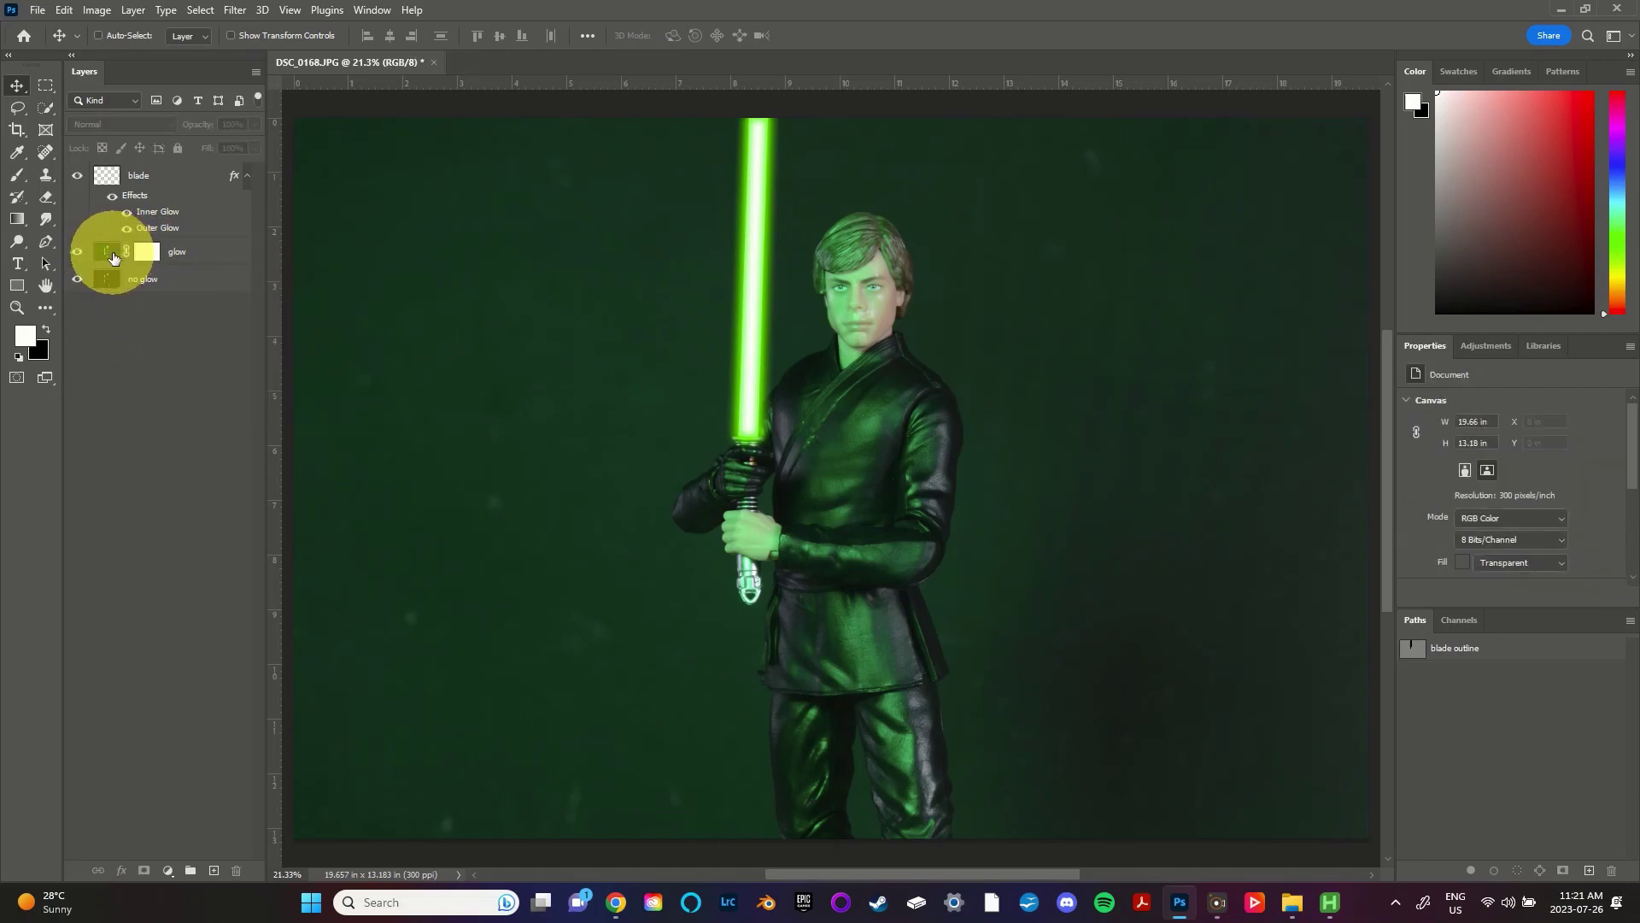
pyautogui.click(146, 256)
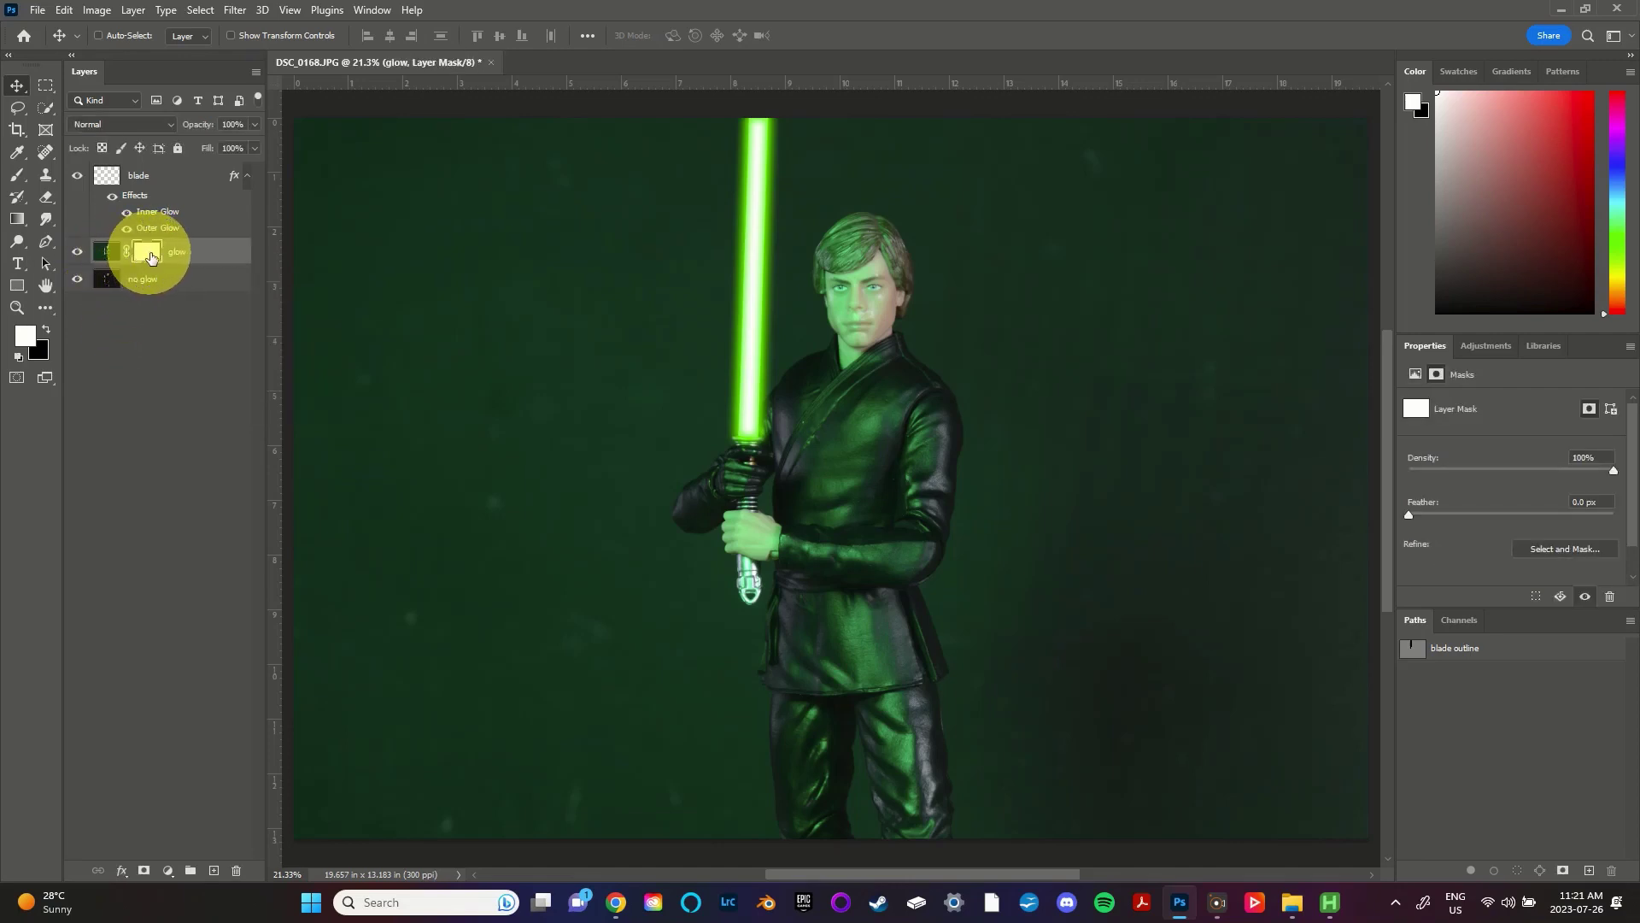
# Step: Fill the glow layer's mask with black to hide the green-lit photo
pyautogui.click(64, 10)
pyautogui.click(106, 277)
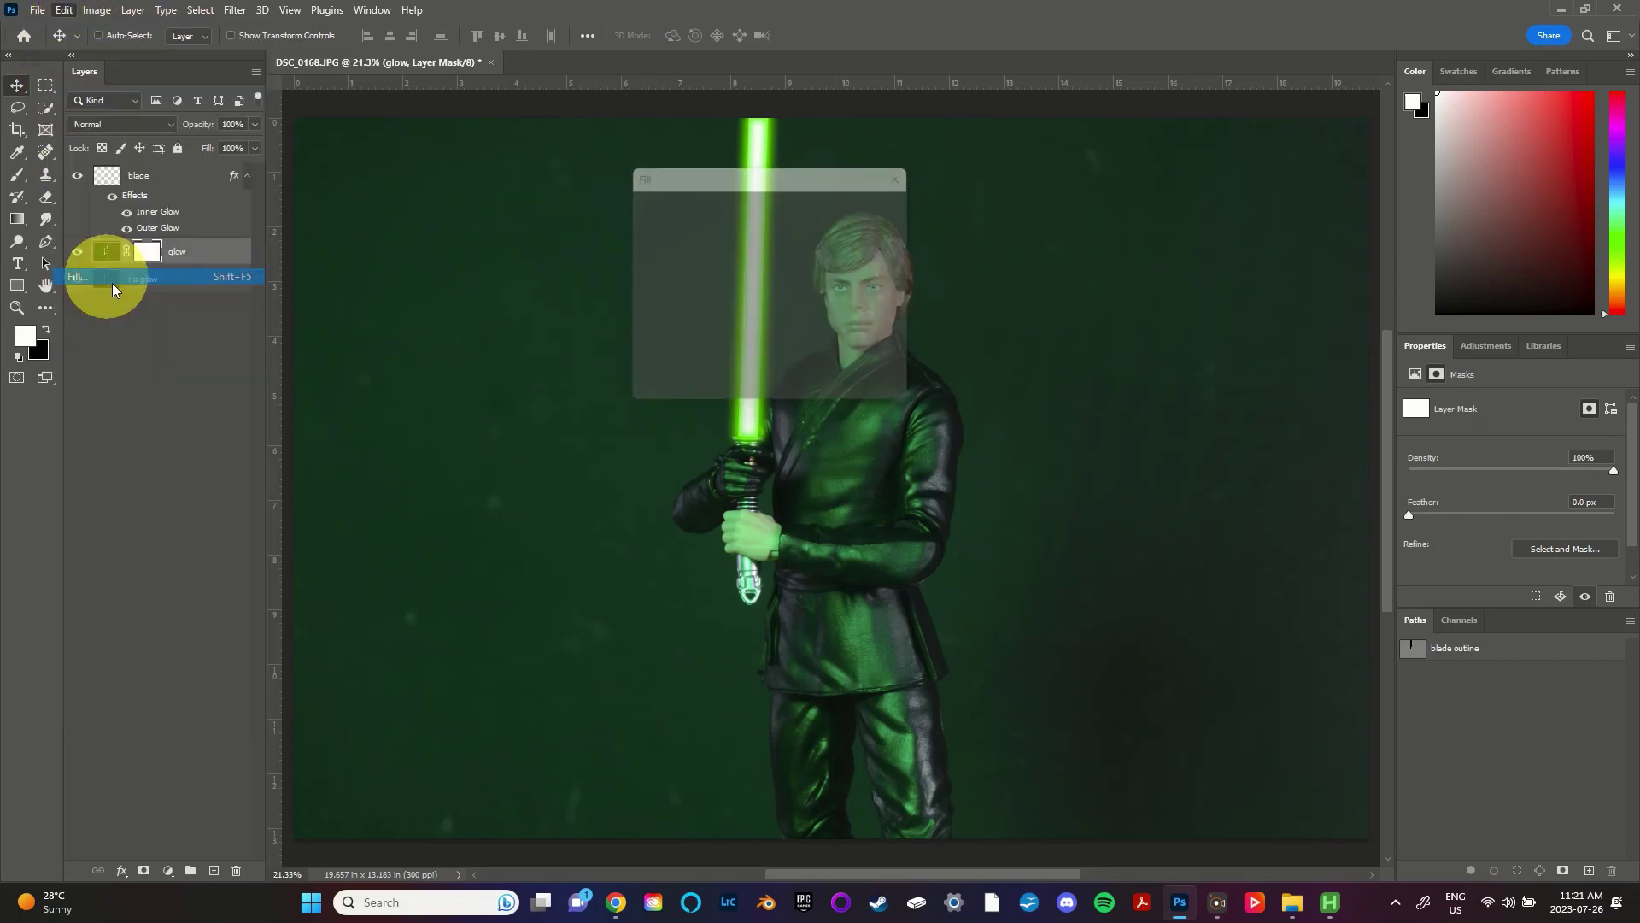
pyautogui.click(759, 205)
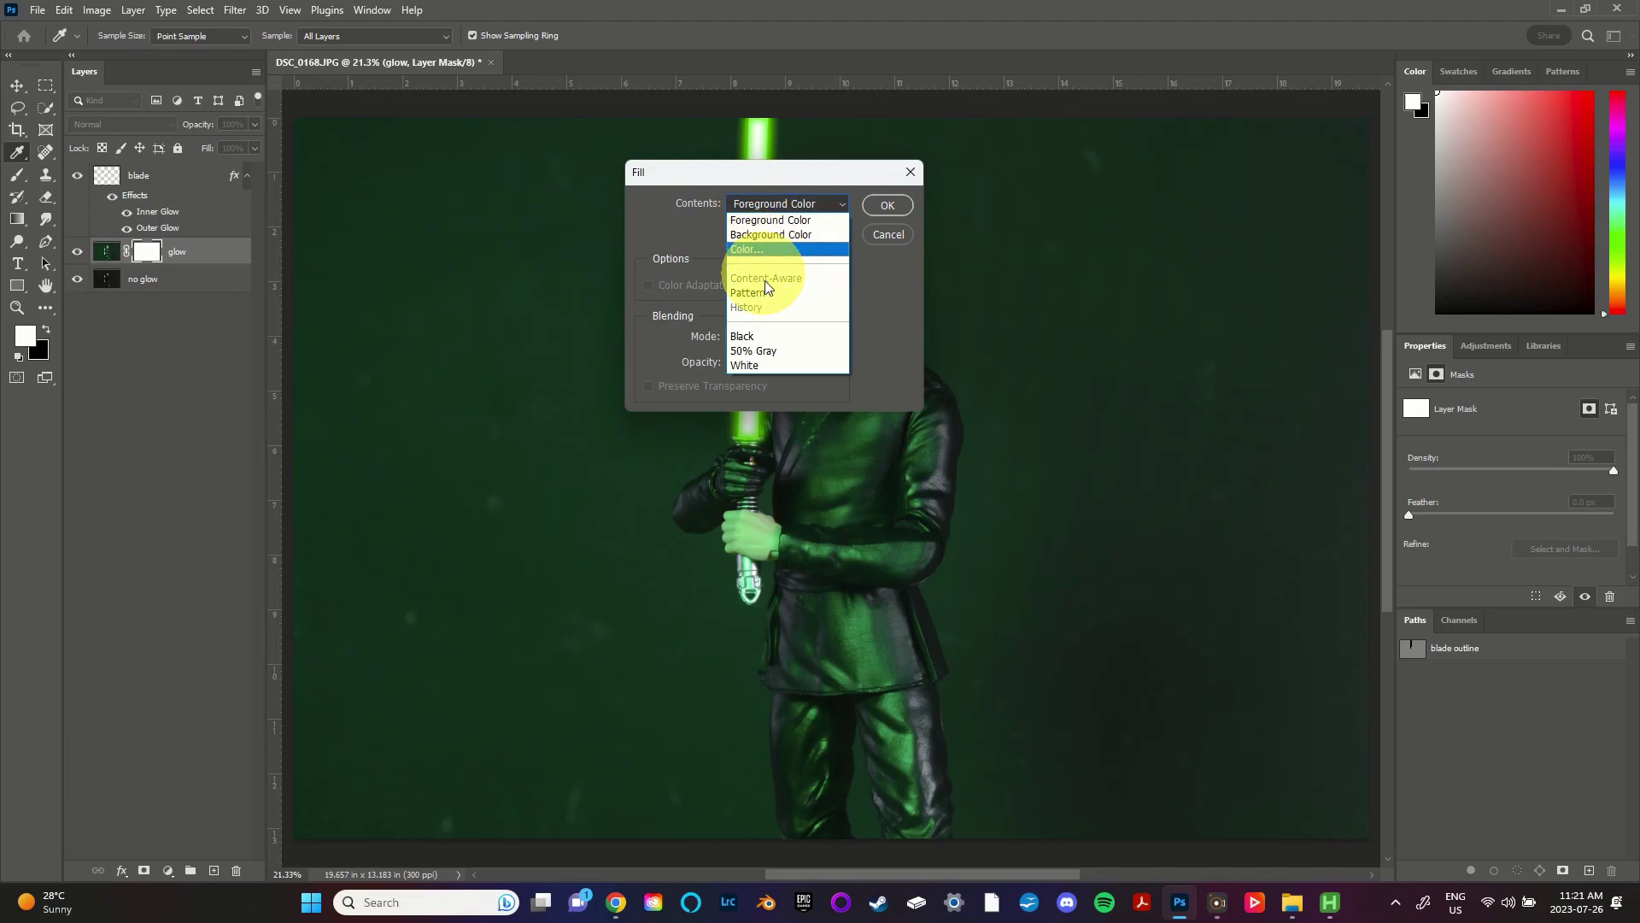
pyautogui.click(767, 333)
pyautogui.click(887, 206)
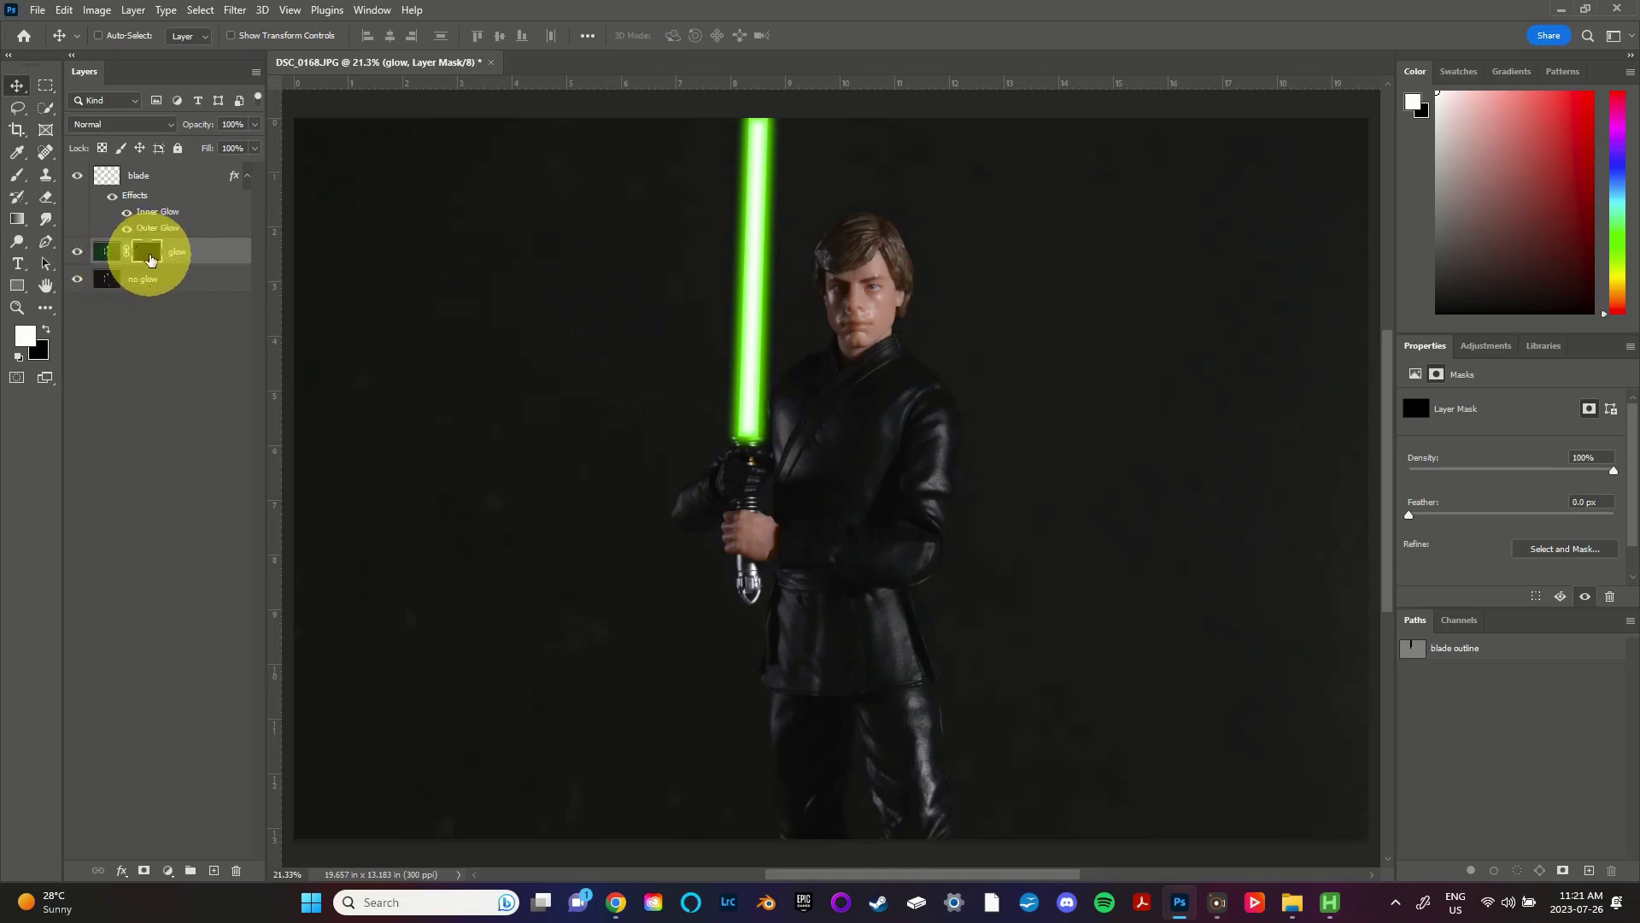
# Step: Paint white on the glow mask with a soft brush, reduced to 120 px, to reveal green light on the figure's chest and neck
pyautogui.press('b')
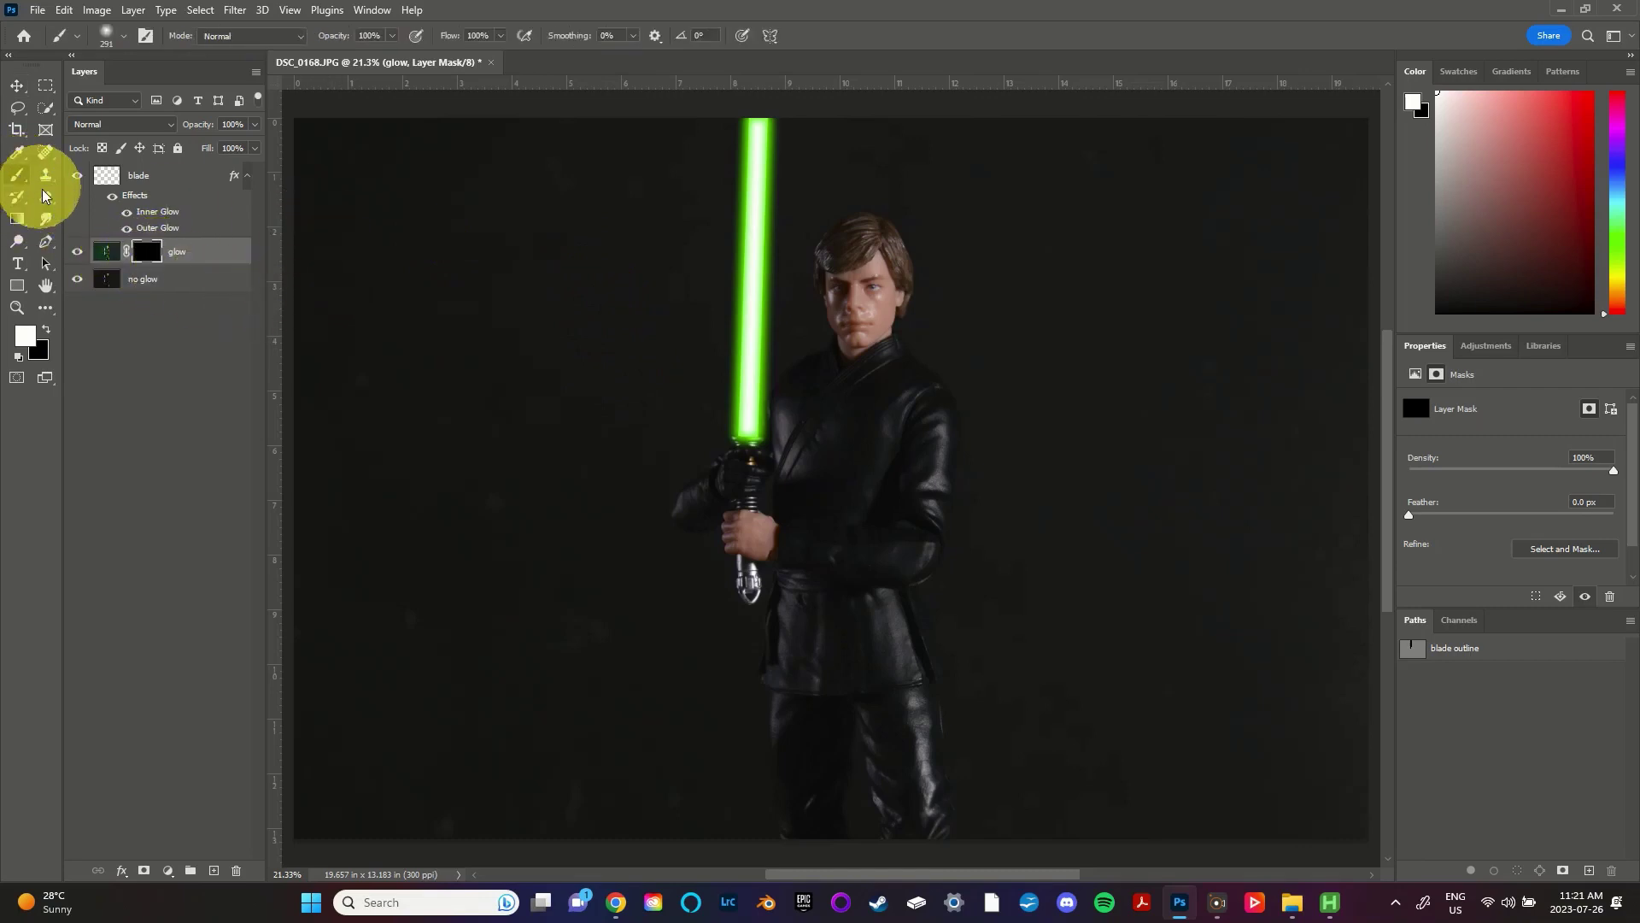
pyautogui.rightClick(866, 411)
pyautogui.moveTo(1025, 455); pyautogui.dragTo(1033, 455)
pyautogui.click(865, 385)
pyautogui.scroll(5, 869, 386)
pyautogui.moveTo(819, 368); pyautogui.dragTo(787, 486)
pyautogui.rightClick(924, 460)
pyautogui.moveTo(1100, 501); pyautogui.dragTo(1076, 501)
pyautogui.moveTo(663, 434); pyautogui.dragTo(666, 473)
pyautogui.moveTo(812, 297); pyautogui.dragTo(822, 335)
pyautogui.moveTo(718, 618)
pyautogui.mouseDown()
pyautogui.moveTo(813, 442)
pyautogui.moveTo(907, 371)
pyautogui.moveTo(817, 627)
pyautogui.moveTo(700, 647)
pyautogui.mouseUp()
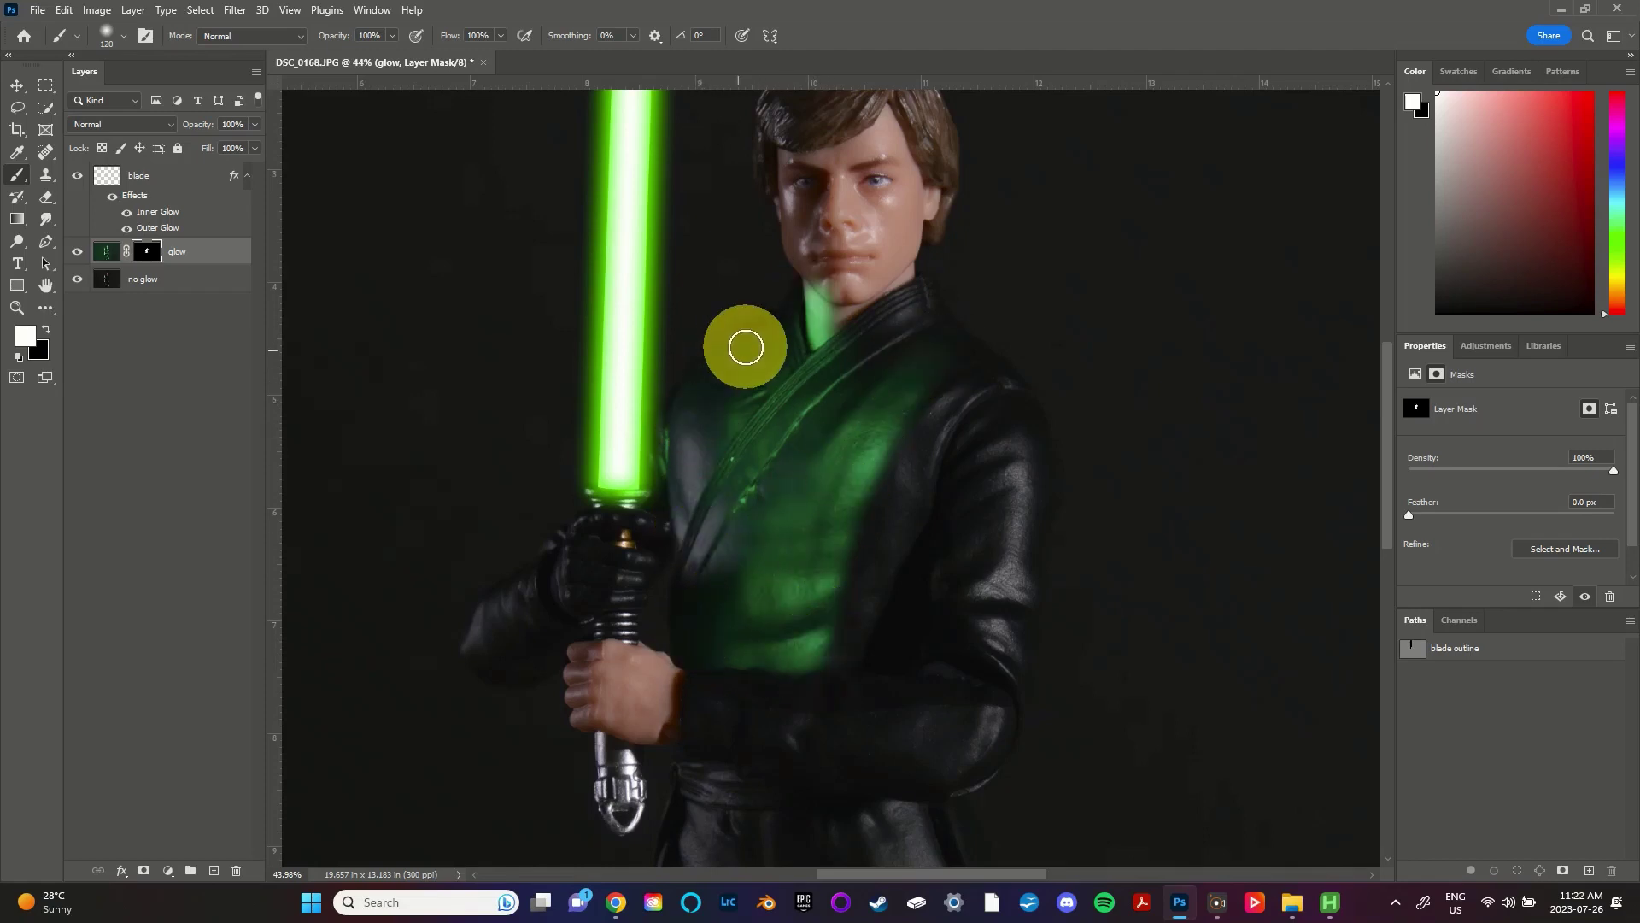
# Step: Paint green light down the blade-facing side of the hair and face, using a smaller brush around the chin
pyautogui.scroll(2, 855, 453)
pyautogui.moveTo(815, 158)
pyautogui.mouseDown()
pyautogui.moveTo(802, 356)
pyautogui.moveTo(873, 560)
pyautogui.mouseUp()
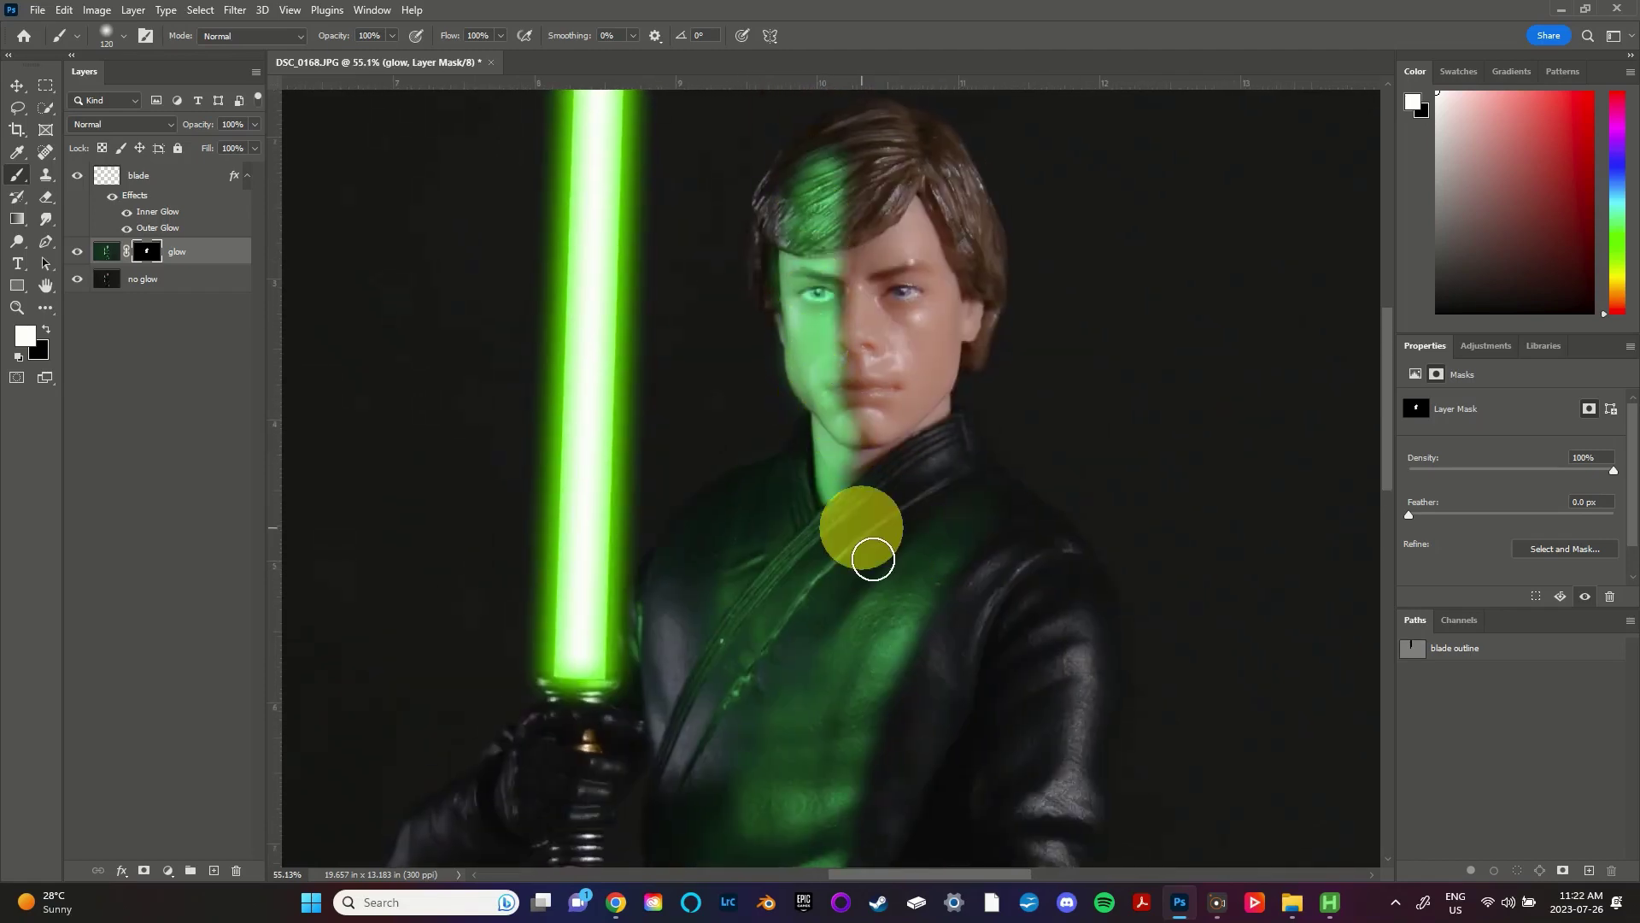
pyautogui.scroll(2, 933, 652)
pyautogui.scroll(2, 847, 340)
pyautogui.rightClick(889, 387)
pyautogui.moveTo(997, 433); pyautogui.dragTo(982, 433)
pyautogui.moveTo(839, 487); pyautogui.dragTo(834, 505)
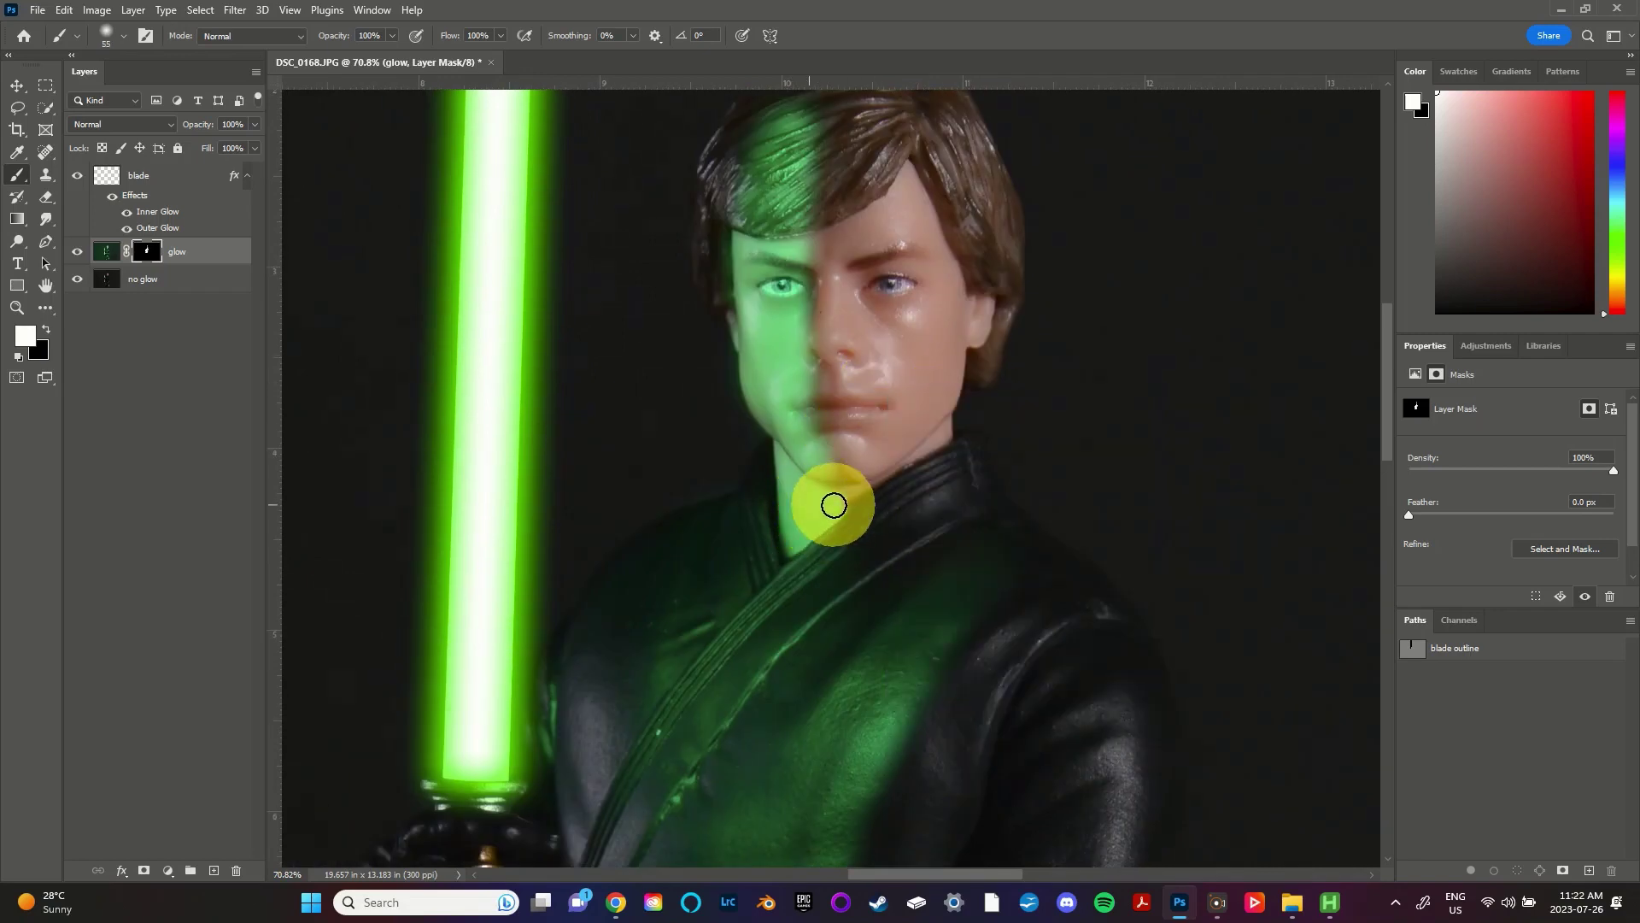
# Step: Extend the green light across the blade-facing hair and cheek on the mask, enlarging the soft brush to 243 px
pyautogui.scroll(2, 765, 453)
pyautogui.moveTo(777, 329)
pyautogui.mouseDown()
pyautogui.moveTo(812, 348)
pyautogui.moveTo(811, 243)
pyautogui.moveTo(753, 273)
pyautogui.moveTo(783, 272)
pyautogui.moveTo(694, 451)
pyautogui.moveTo(728, 512)
pyautogui.moveTo(698, 405)
pyautogui.moveTo(710, 323)
pyautogui.moveTo(780, 253)
pyautogui.moveTo(767, 353)
pyautogui.moveTo(806, 433)
pyautogui.moveTo(780, 534)
pyautogui.moveTo(825, 381)
pyautogui.mouseUp()
pyautogui.rightClick(828, 377)
pyautogui.moveTo(981, 417); pyautogui.dragTo(1006, 417)
pyautogui.moveTo(757, 377)
pyautogui.mouseDown()
pyautogui.moveTo(746, 550)
pyautogui.moveTo(773, 833)
pyautogui.mouseUp()
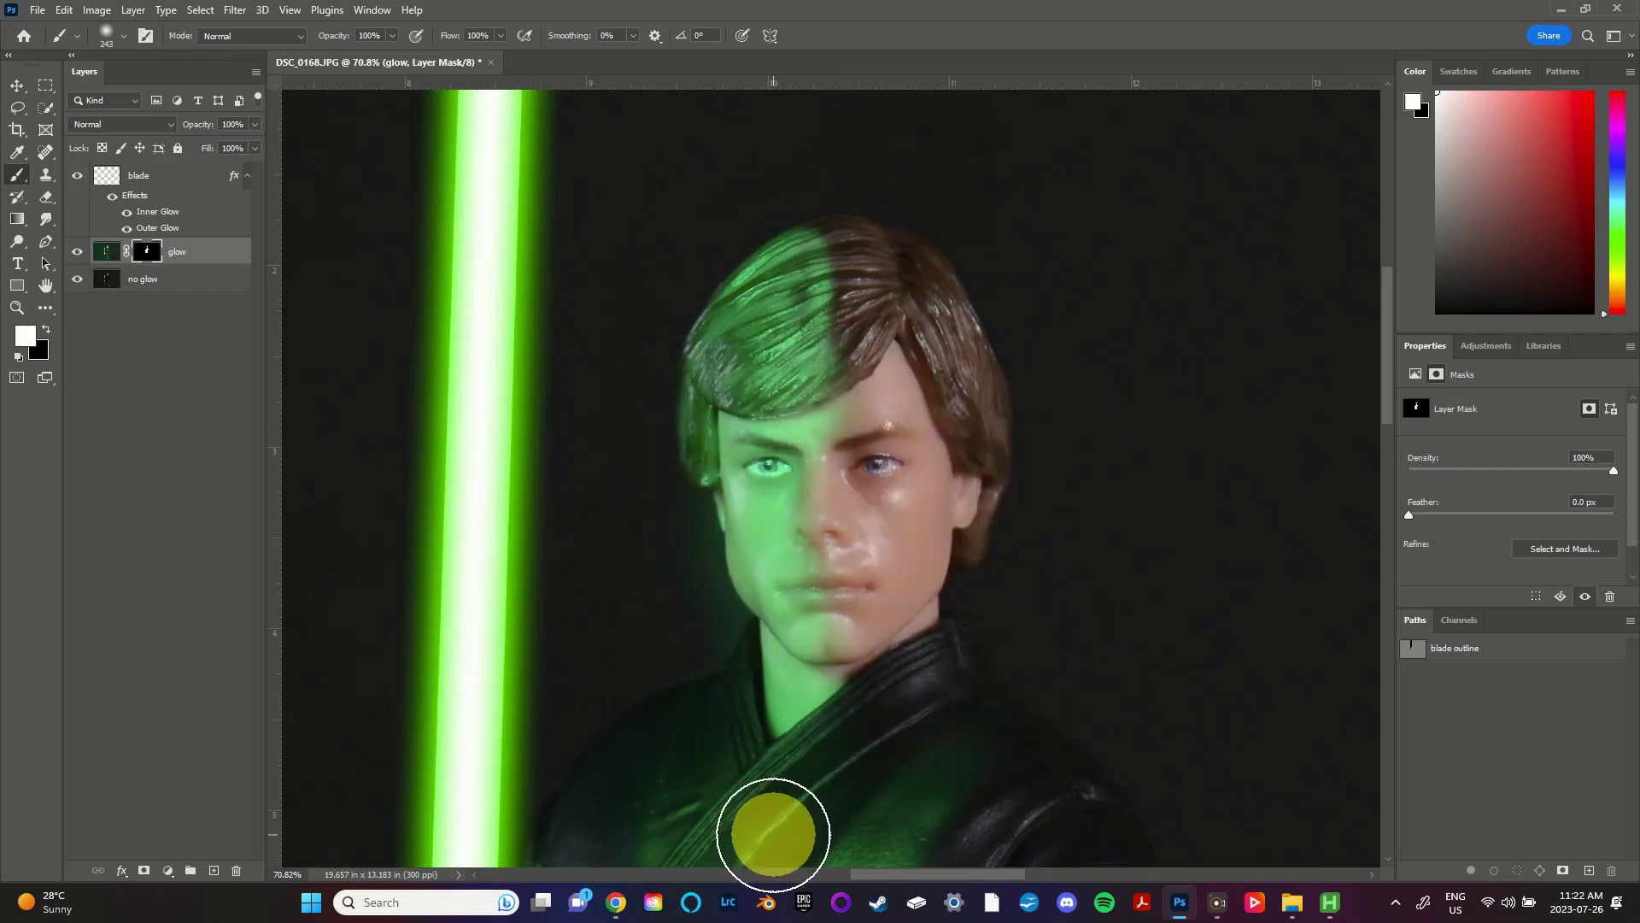
# Step: Reveal green light on the gloved hand just below the blade, painting white on the glow mask with a 50 px soft brush
pyautogui.press('x')
pyautogui.rightClick(788, 191)
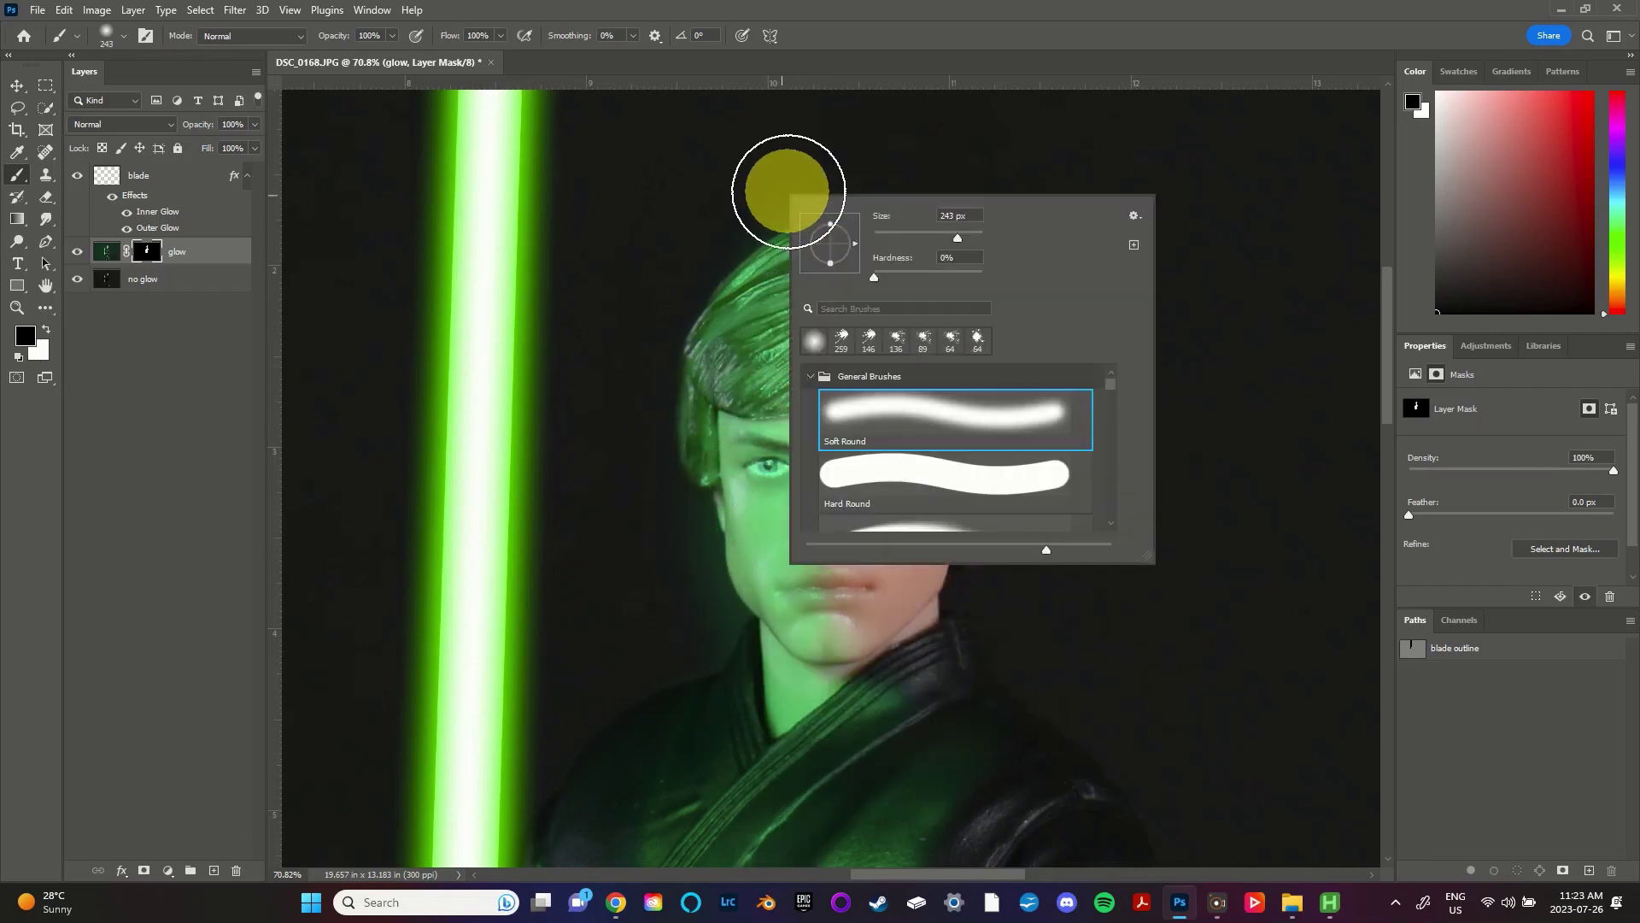
pyautogui.write('32')
pyautogui.press('Return')
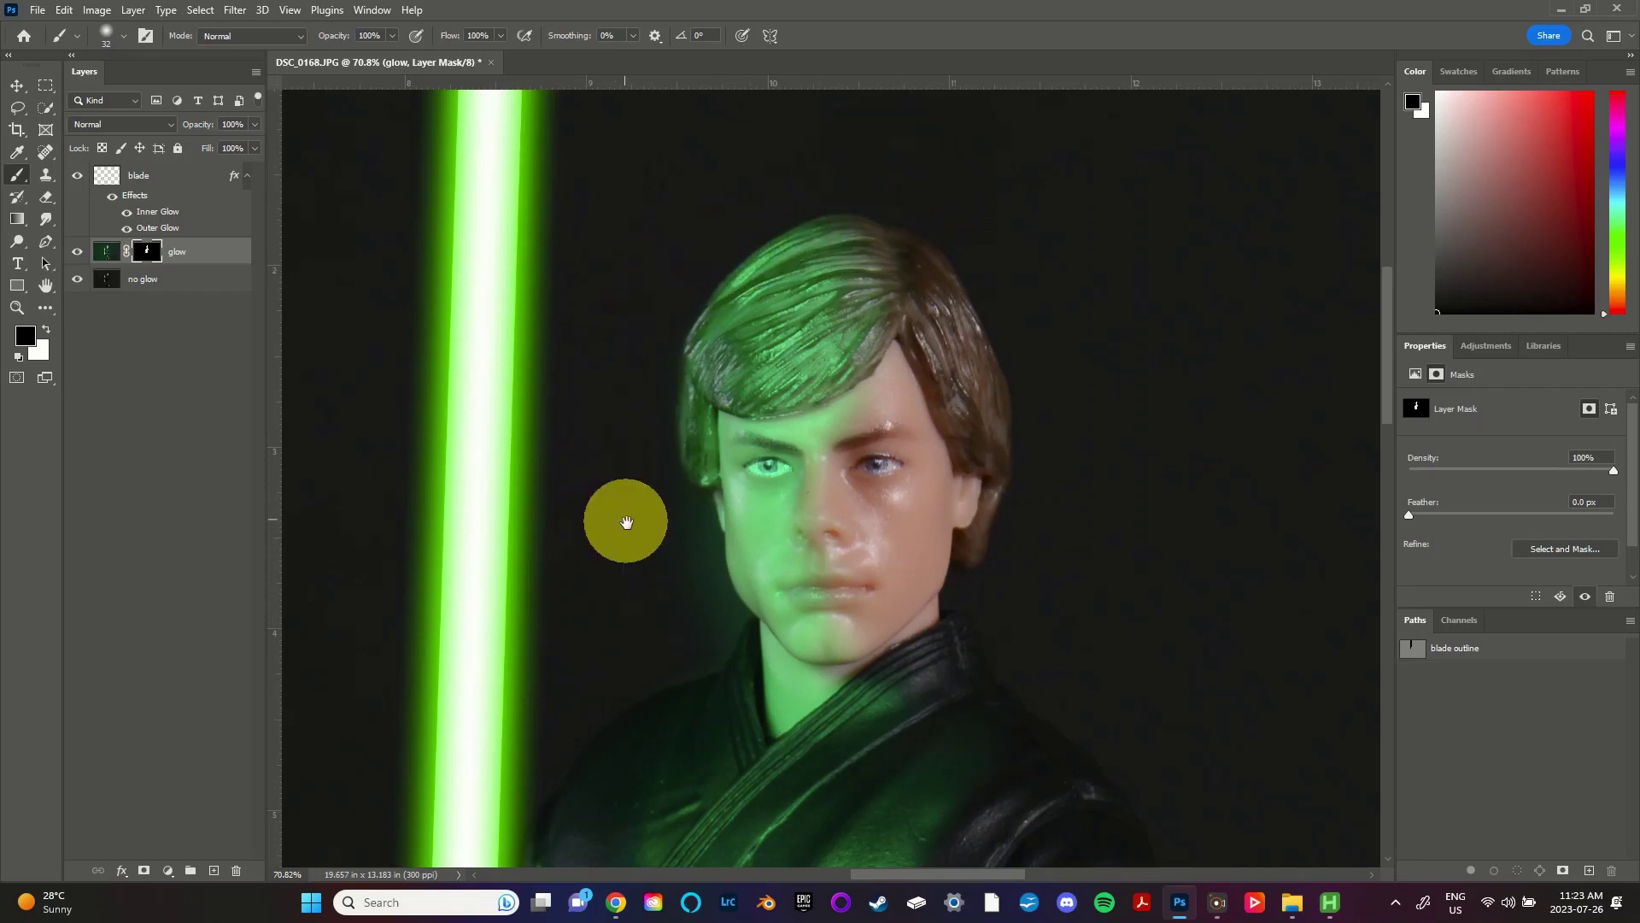
pyautogui.moveTo(626, 521); pyautogui.dragTo(651, 398)
pyautogui.press('x')
pyautogui.rightClick(582, 463)
pyautogui.moveTo(748, 495); pyautogui.dragTo(751, 496)
pyautogui.moveTo(474, 480)
pyautogui.mouseDown()
pyautogui.moveTo(523, 446)
pyautogui.moveTo(610, 450)
pyautogui.mouseUp()
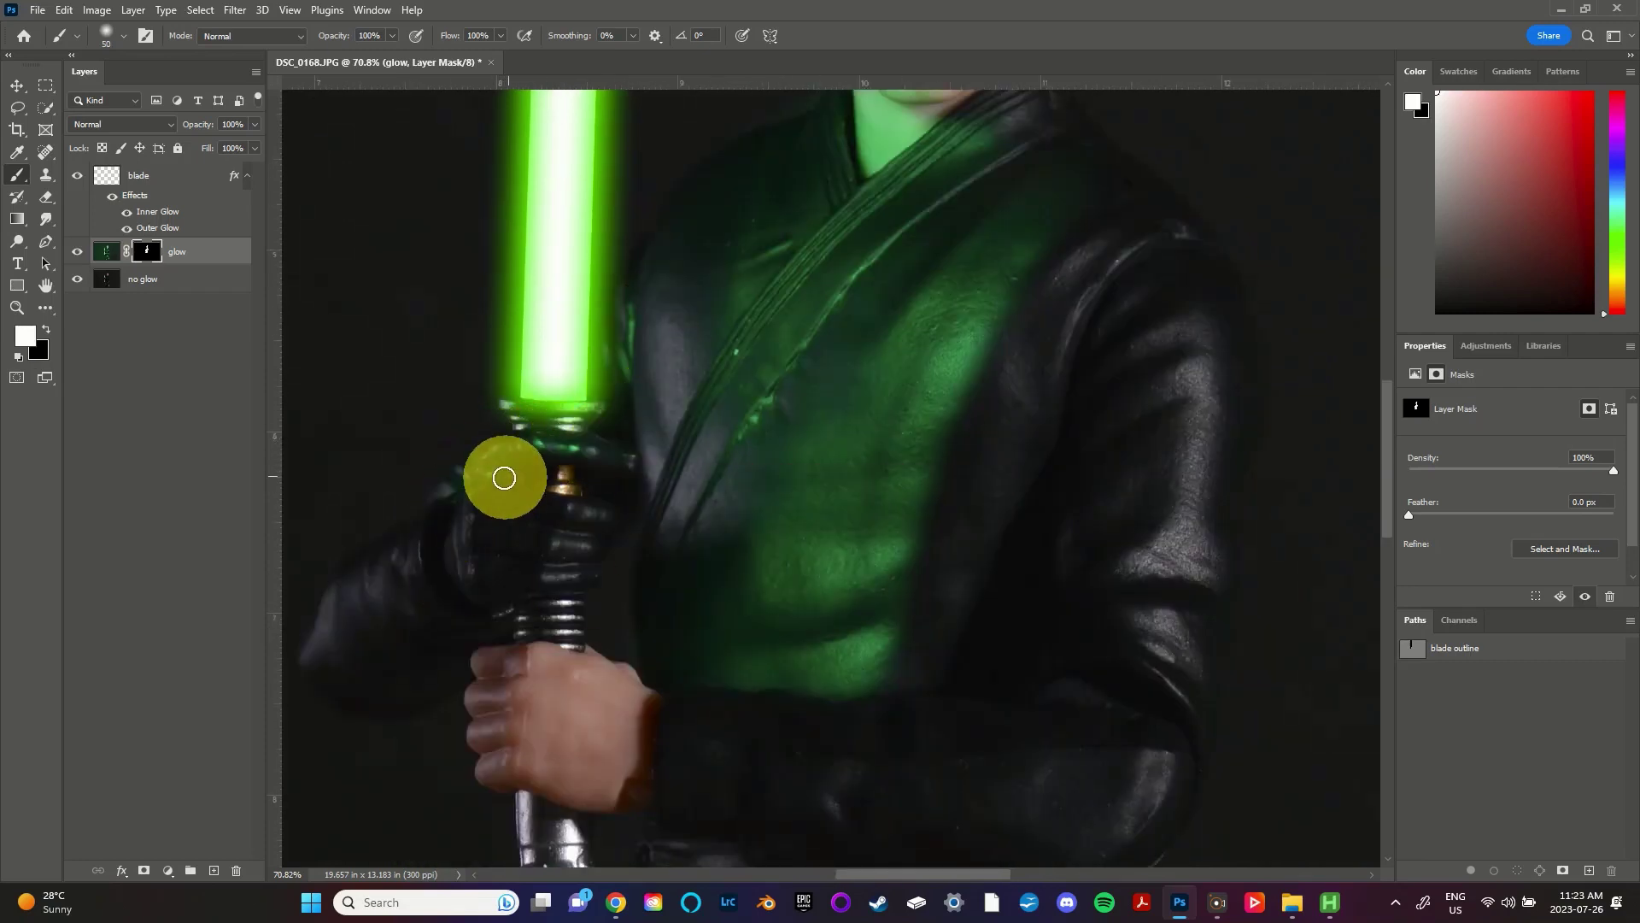
pyautogui.moveTo(498, 484)
pyautogui.mouseDown()
pyautogui.moveTo(611, 513)
pyautogui.moveTo(462, 485)
pyautogui.mouseUp()
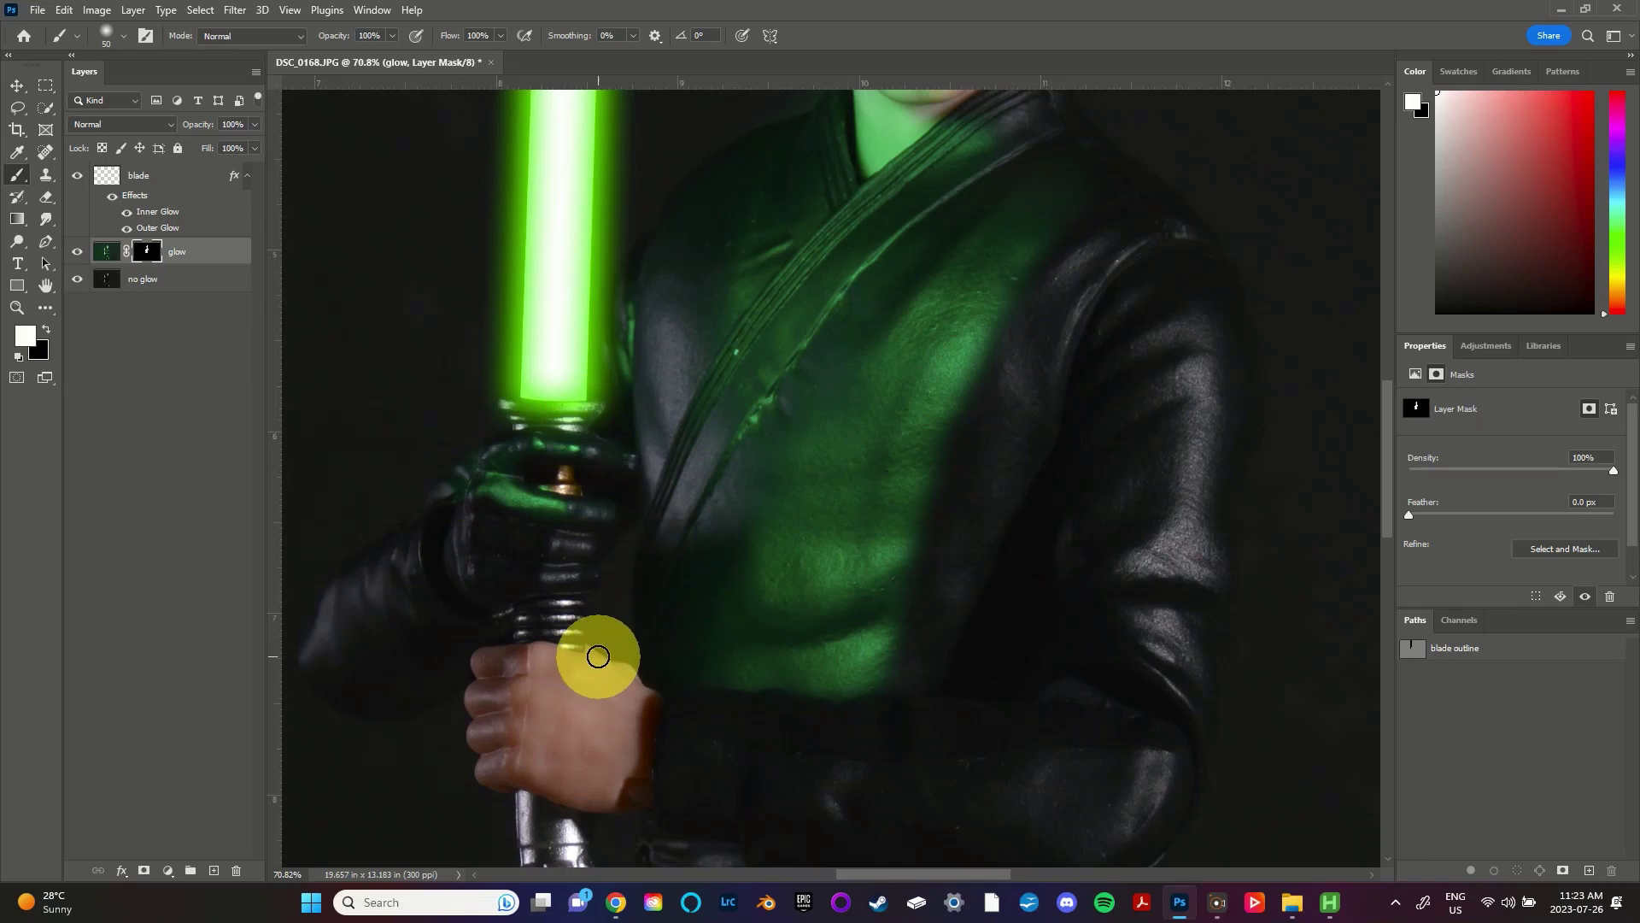
# Step: Paint green light along the inner edge of the far sleeve and across the forearm, enlarging the brush first and reducing it for the forearm
pyautogui.rightClick(1170, 410)
pyautogui.moveTo(1293, 537); pyautogui.dragTo(1332, 537)
pyautogui.moveTo(1135, 317); pyautogui.dragTo(1063, 681)
pyautogui.moveTo(809, 717); pyautogui.dragTo(1003, 722)
pyautogui.rightClick(933, 587)
pyautogui.moveTo(1092, 560); pyautogui.dragTo(1073, 561)
pyautogui.moveTo(727, 705); pyautogui.dragTo(884, 696)
# Step: Try a stroke along the upper edge of the bare hand on the glow mask and undo it
pyautogui.rightClick(798, 550)
pyautogui.write('26')
pyautogui.press('Return')
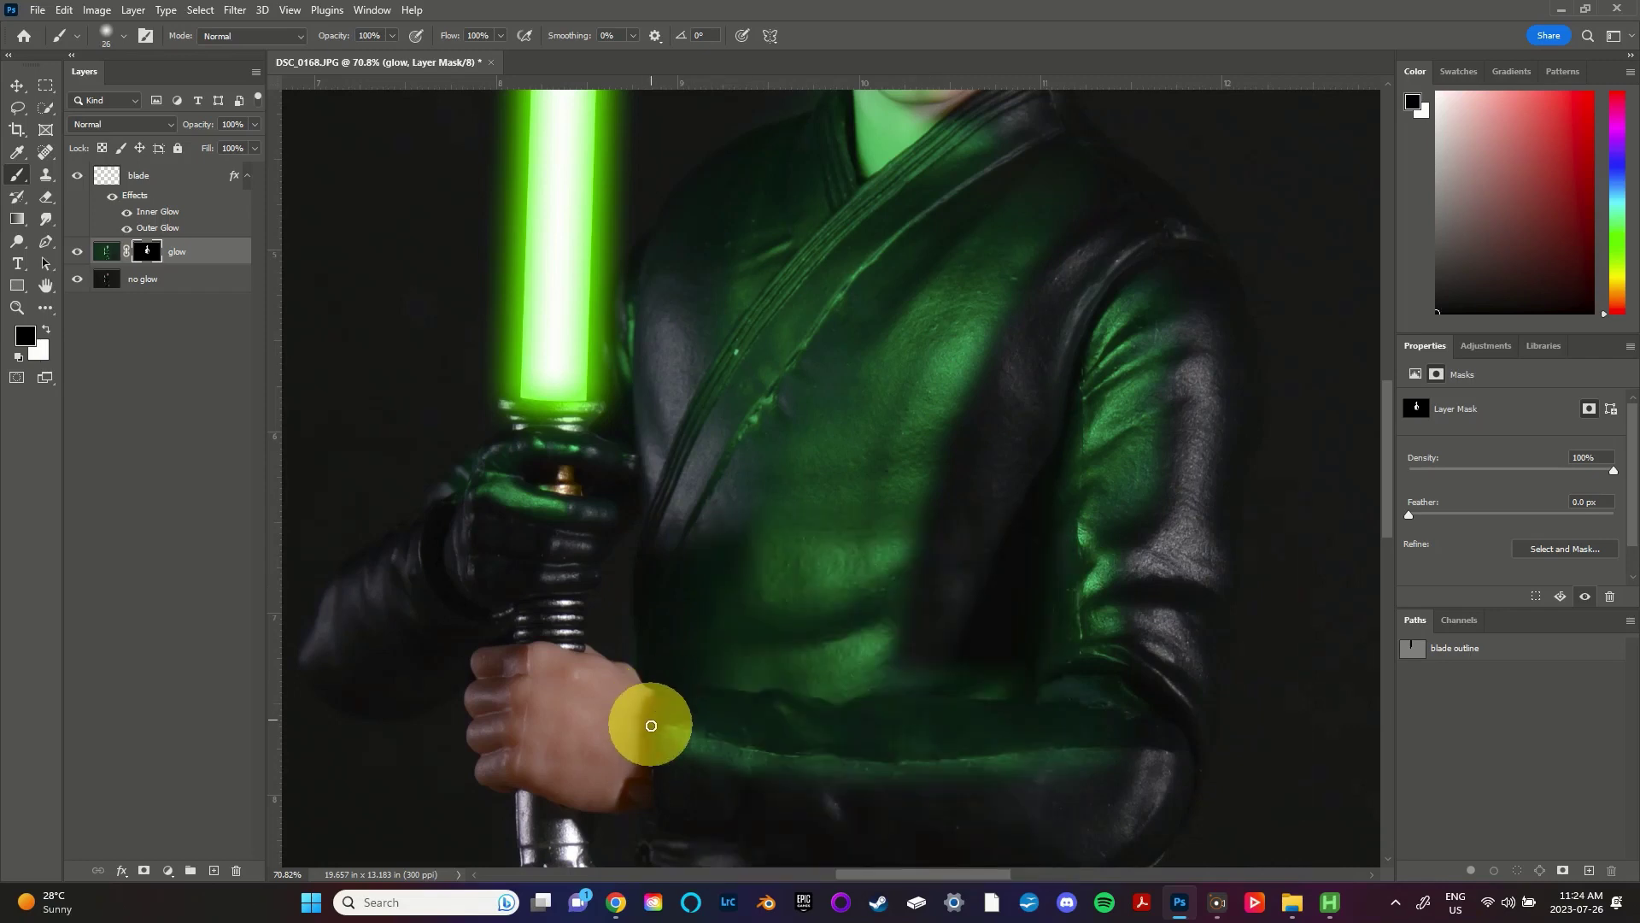
pyautogui.rightClick(871, 567)
pyautogui.moveTo(974, 560); pyautogui.dragTo(1039, 559)
pyautogui.moveTo(609, 660); pyautogui.dragTo(619, 685)
pyautogui.hotkey('ctrl', 'z')
# Step: Add a soft touch of green light along the upper edge of the bare hand, refining the mask with a brush of about 23 px
pyautogui.rightClick(752, 581)
pyautogui.moveTo(618, 626); pyautogui.dragTo(618, 679)
pyautogui.scroll(3, 647, 715)
pyautogui.press('x')
pyautogui.rightClick(707, 530)
pyautogui.moveTo(875, 556); pyautogui.dragTo(819, 556)
pyautogui.moveTo(568, 575)
pyautogui.mouseDown()
pyautogui.moveTo(605, 490)
pyautogui.moveTo(579, 599)
pyautogui.mouseUp()
pyautogui.rightClick(609, 519)
pyautogui.press('Return')
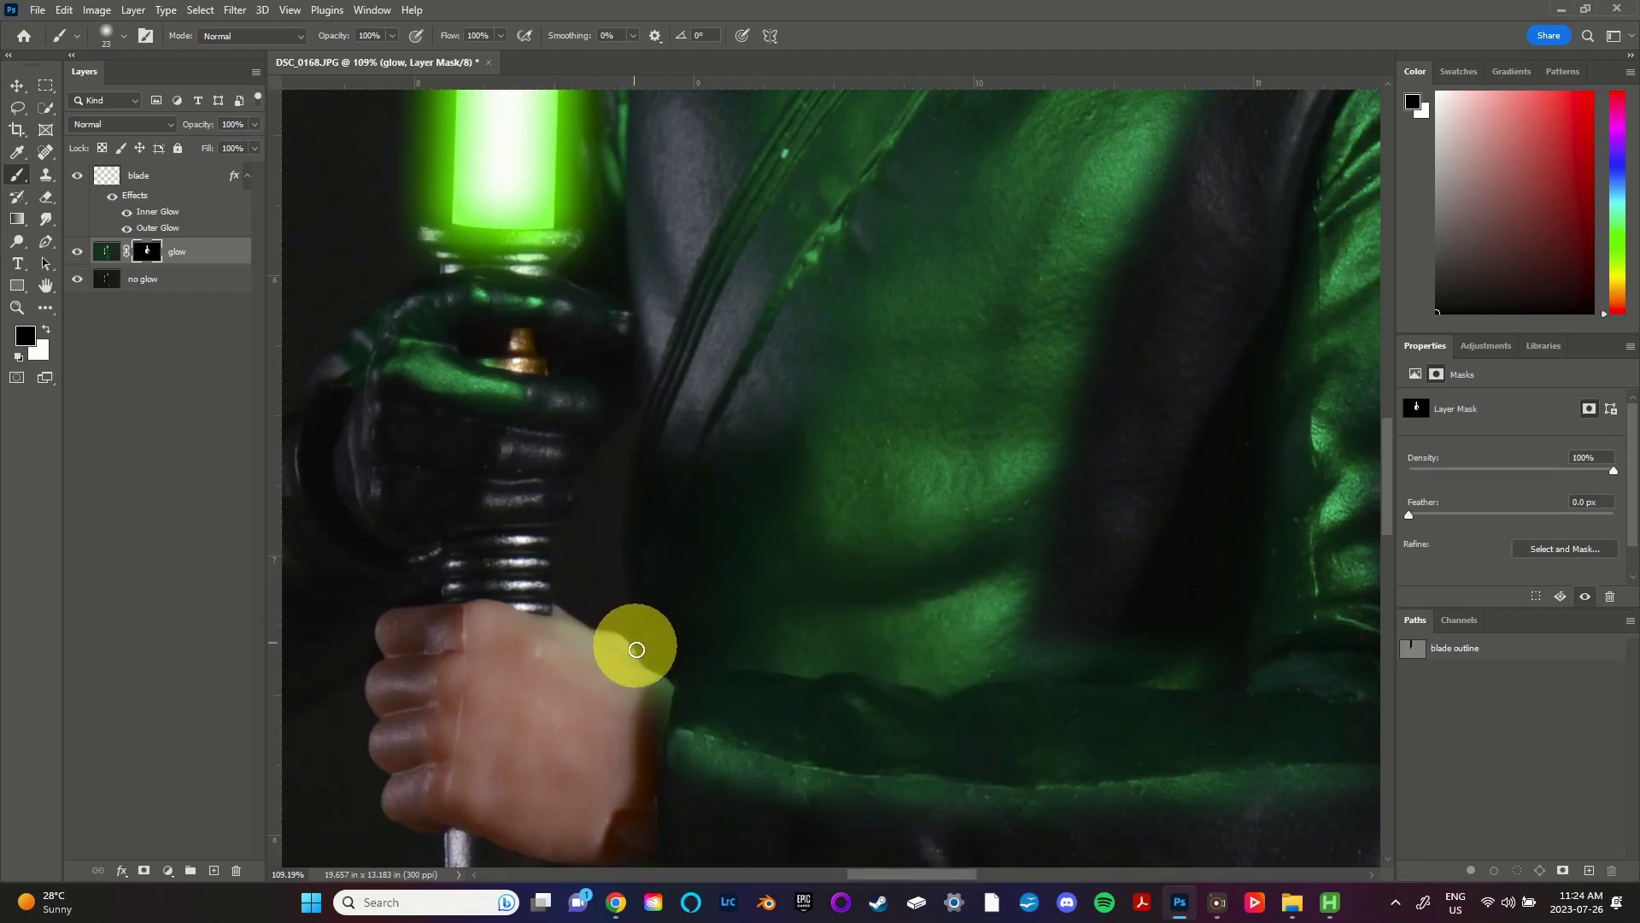
# Step: Remove the green spill from the background beside the face and neck, painting black on the glow mask with the brush enlarged to 55 px
pyautogui.hotkey('ctrl', '0')
pyautogui.press('v')
pyautogui.moveTo(206, 123); pyautogui.dragTo(205, 123)
pyautogui.scroll(6, 803, 306)
pyautogui.click(17, 176)
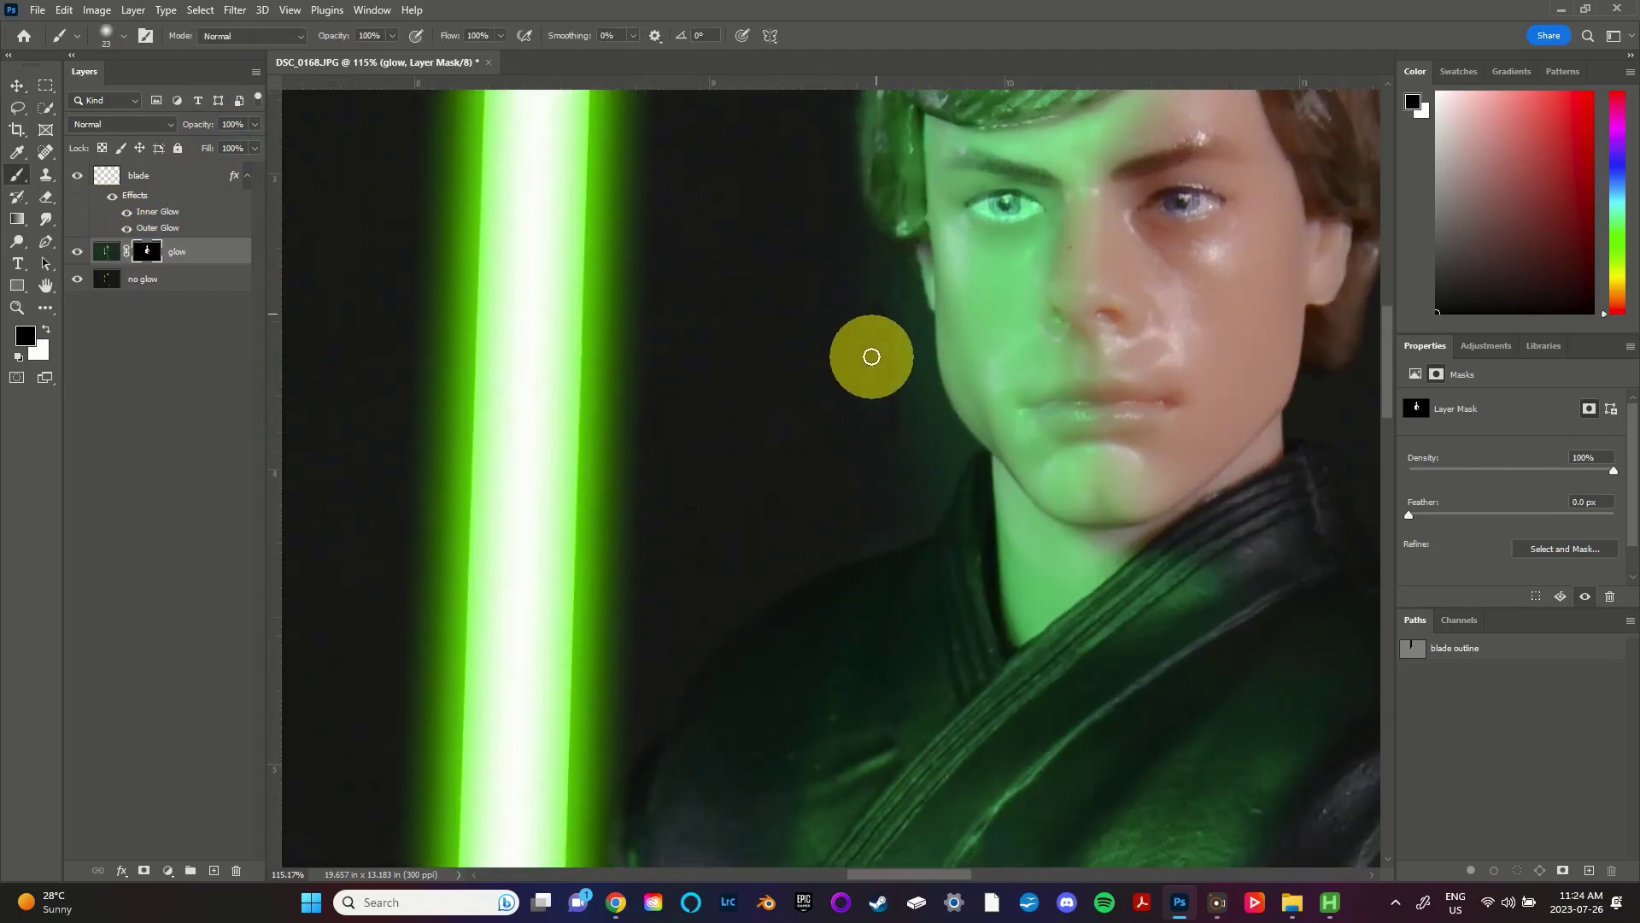
pyautogui.moveTo(845, 144)
pyautogui.mouseDown()
pyautogui.moveTo(858, 210)
pyautogui.moveTo(917, 296)
pyautogui.moveTo(849, 295)
pyautogui.moveTo(928, 325)
pyautogui.moveTo(965, 442)
pyautogui.moveTo(926, 510)
pyautogui.moveTo(756, 611)
pyautogui.moveTo(856, 549)
pyautogui.moveTo(813, 551)
pyautogui.mouseUp()
pyautogui.rightClick(813, 551)
pyautogui.moveTo(981, 556); pyautogui.dragTo(991, 556)
pyautogui.moveTo(856, 440)
pyautogui.mouseDown()
pyautogui.moveTo(922, 483)
pyautogui.moveTo(896, 315)
pyautogui.mouseUp()
pyautogui.scroll(2, 842, 308)
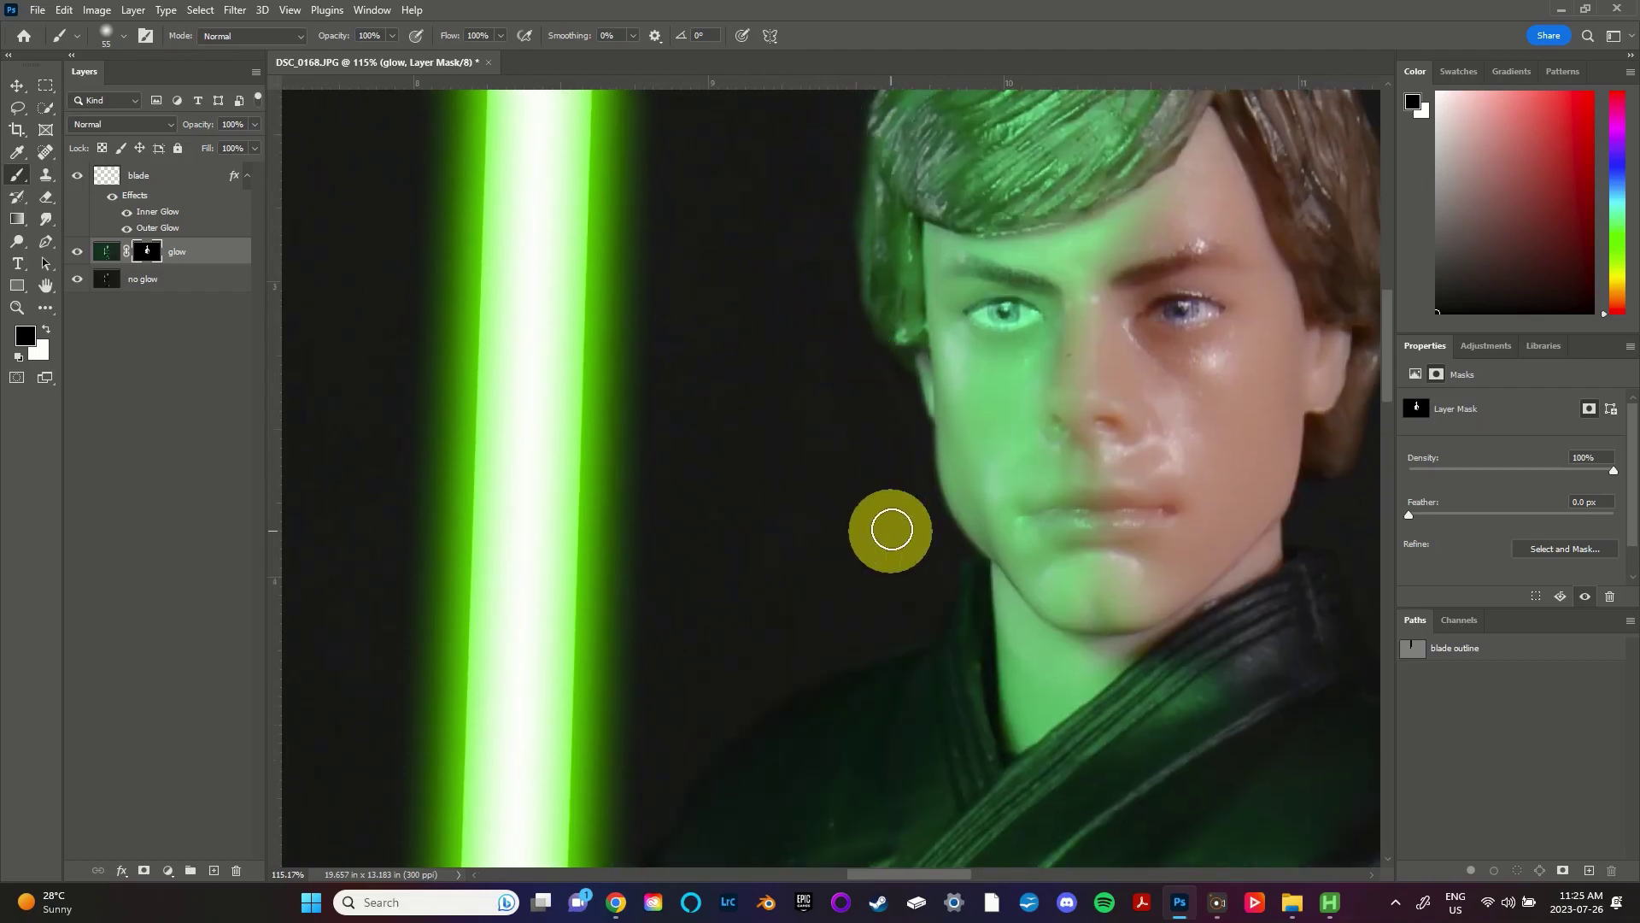
pyautogui.scroll(5, 846, 444)
pyautogui.hotkey('ctrl', '0')
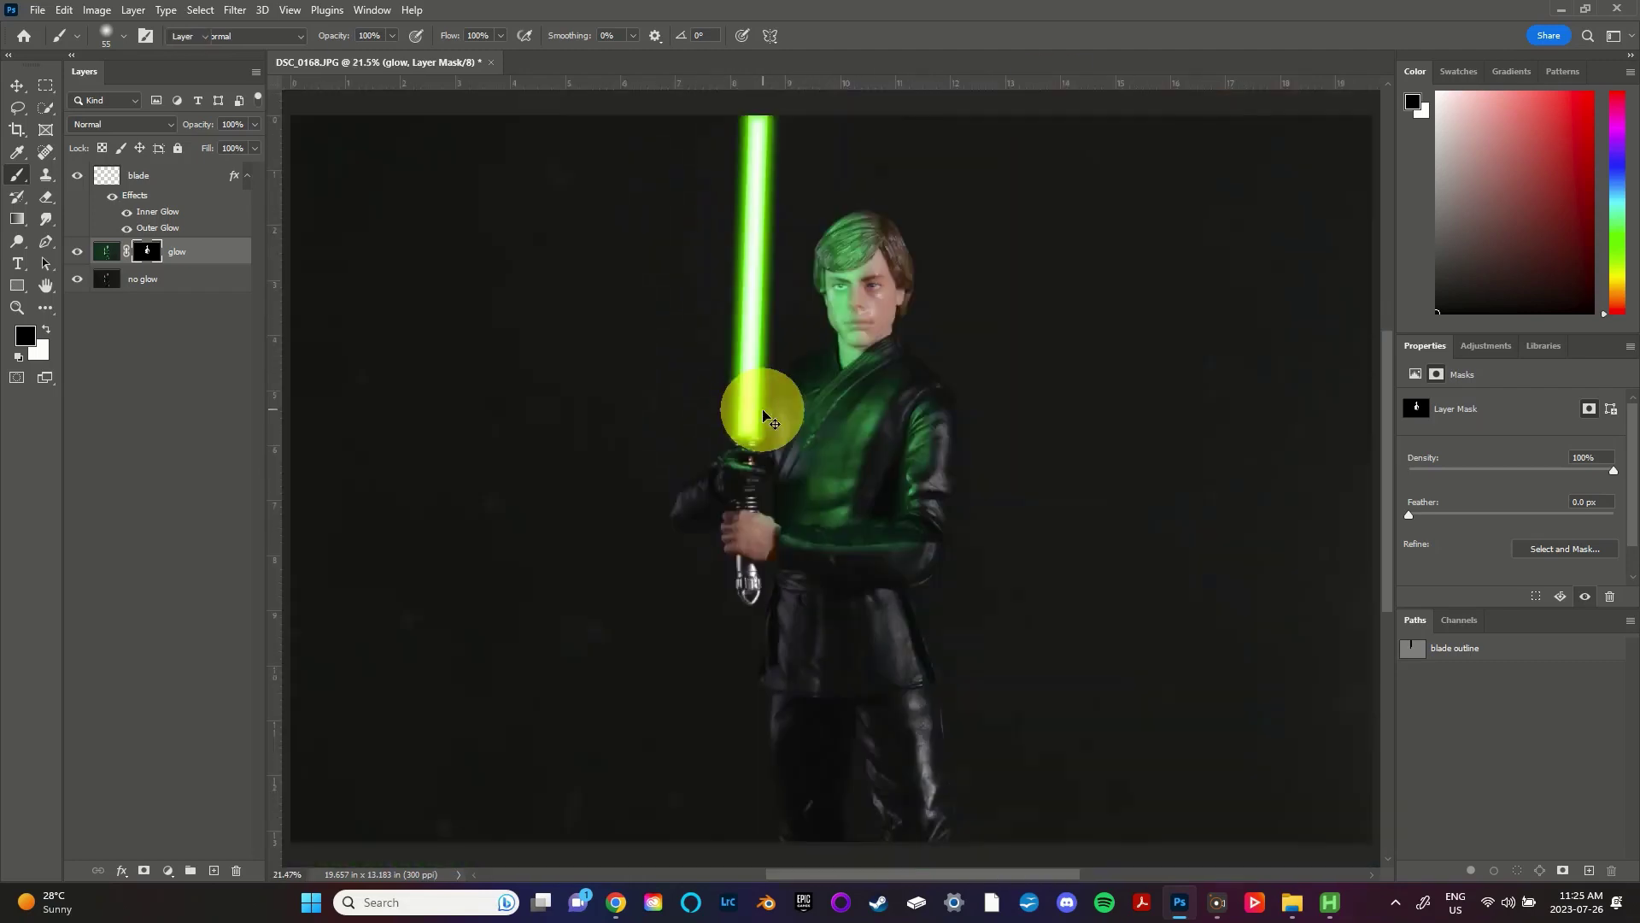
# Step: Inspect the blended light up close and compare the composite with the unlit photo on the no glow layer
pyautogui.click(17, 86)
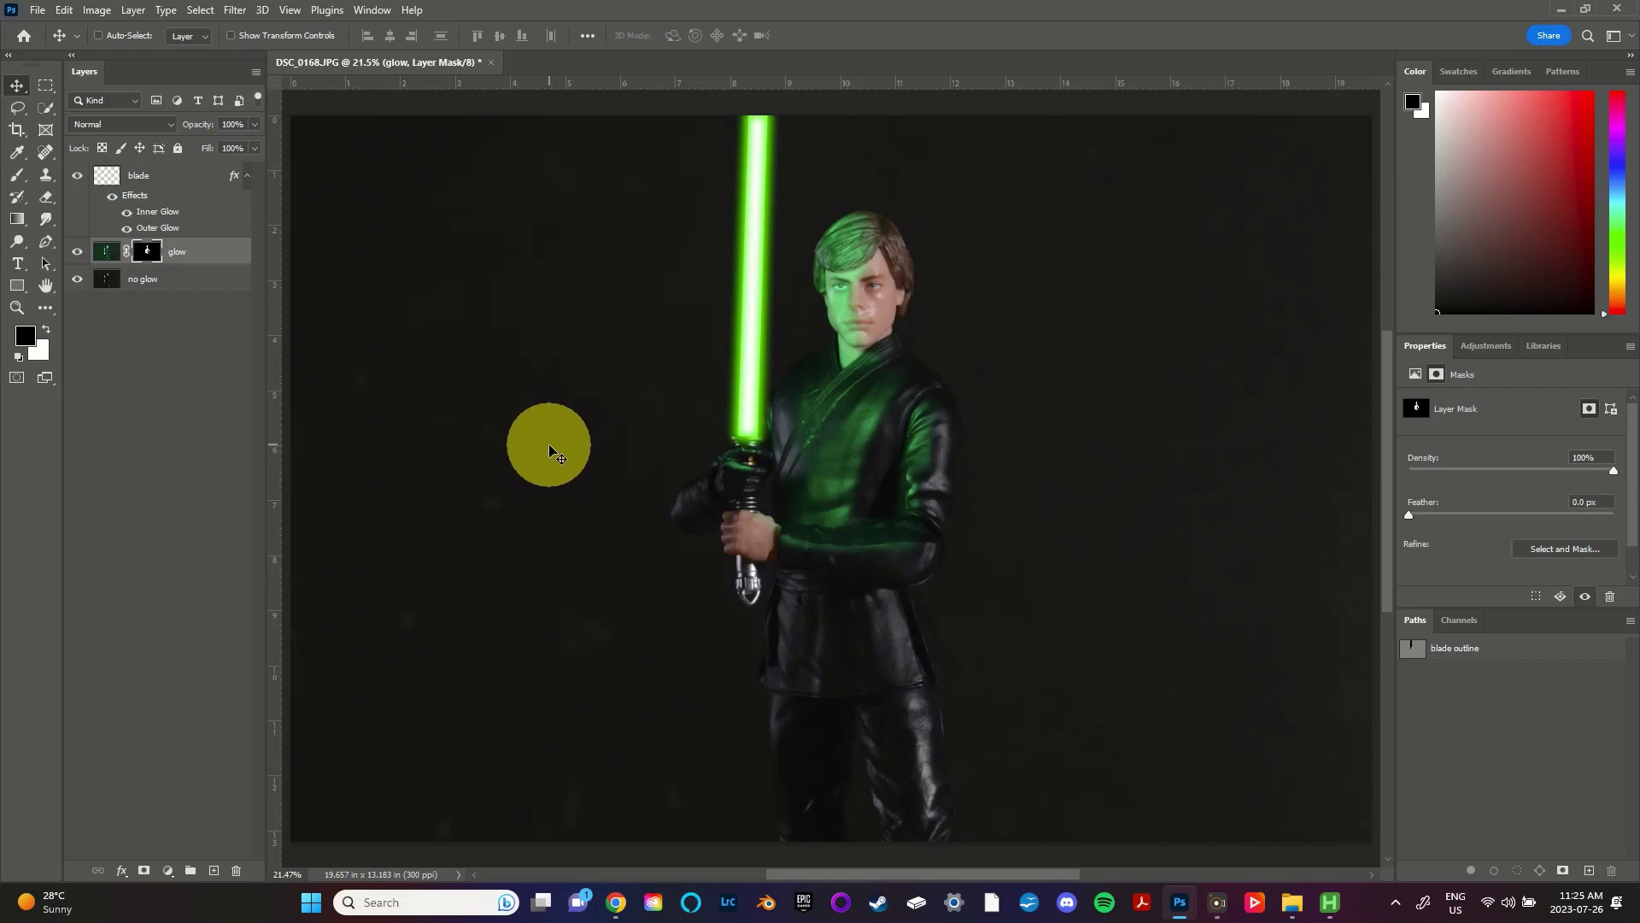
pyautogui.scroll(3, 780, 336)
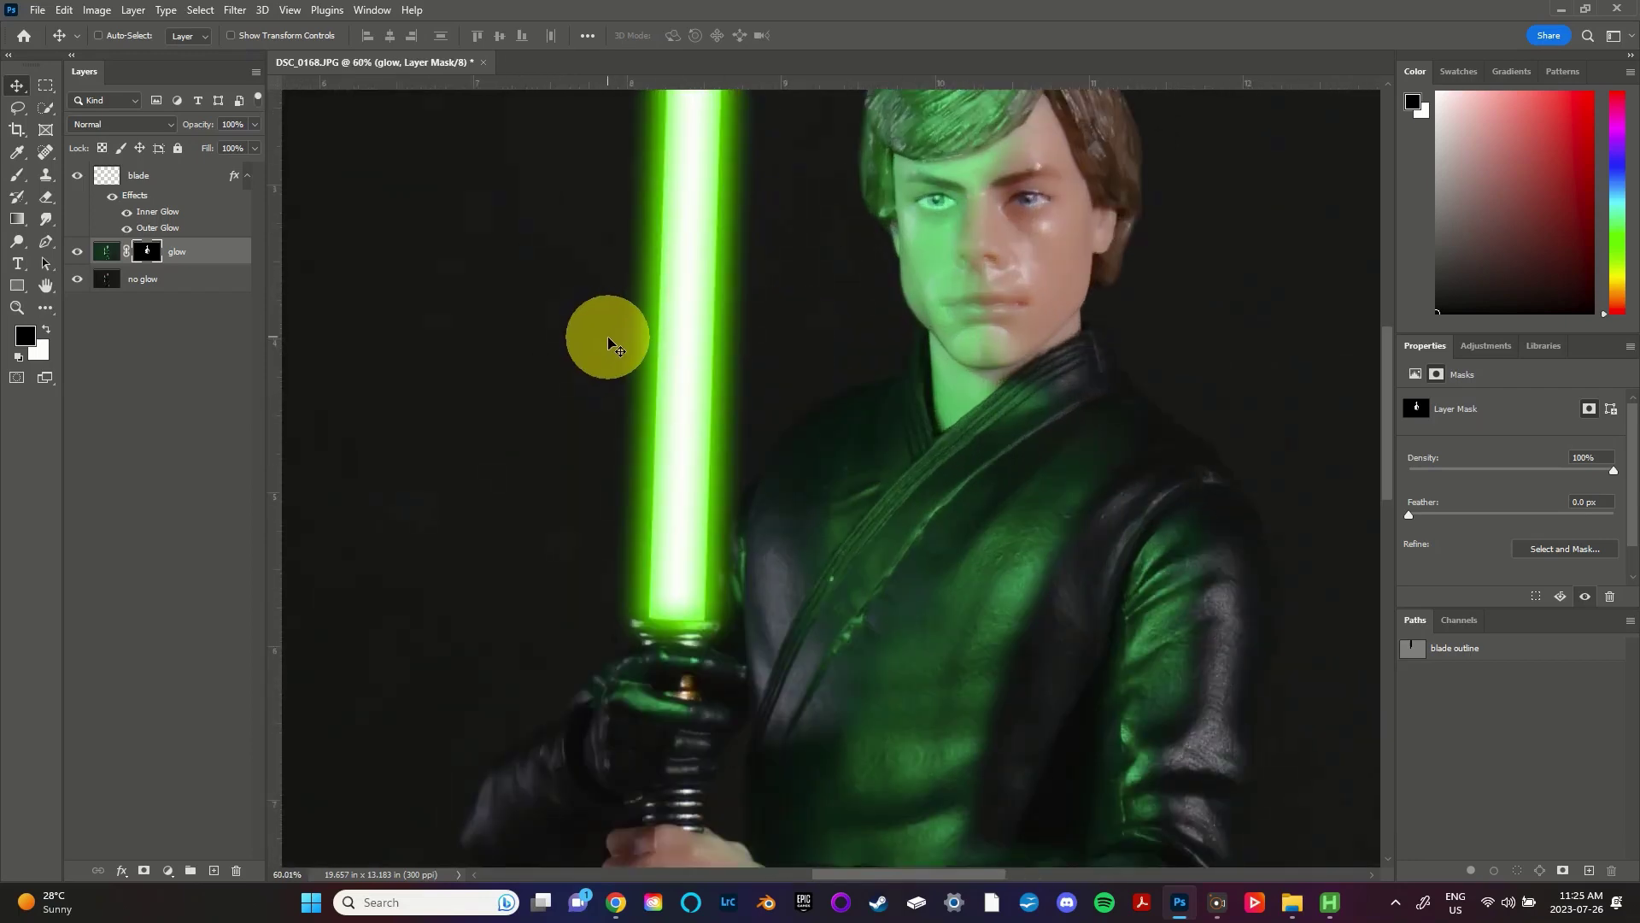
pyautogui.press('b')
pyautogui.press('x')
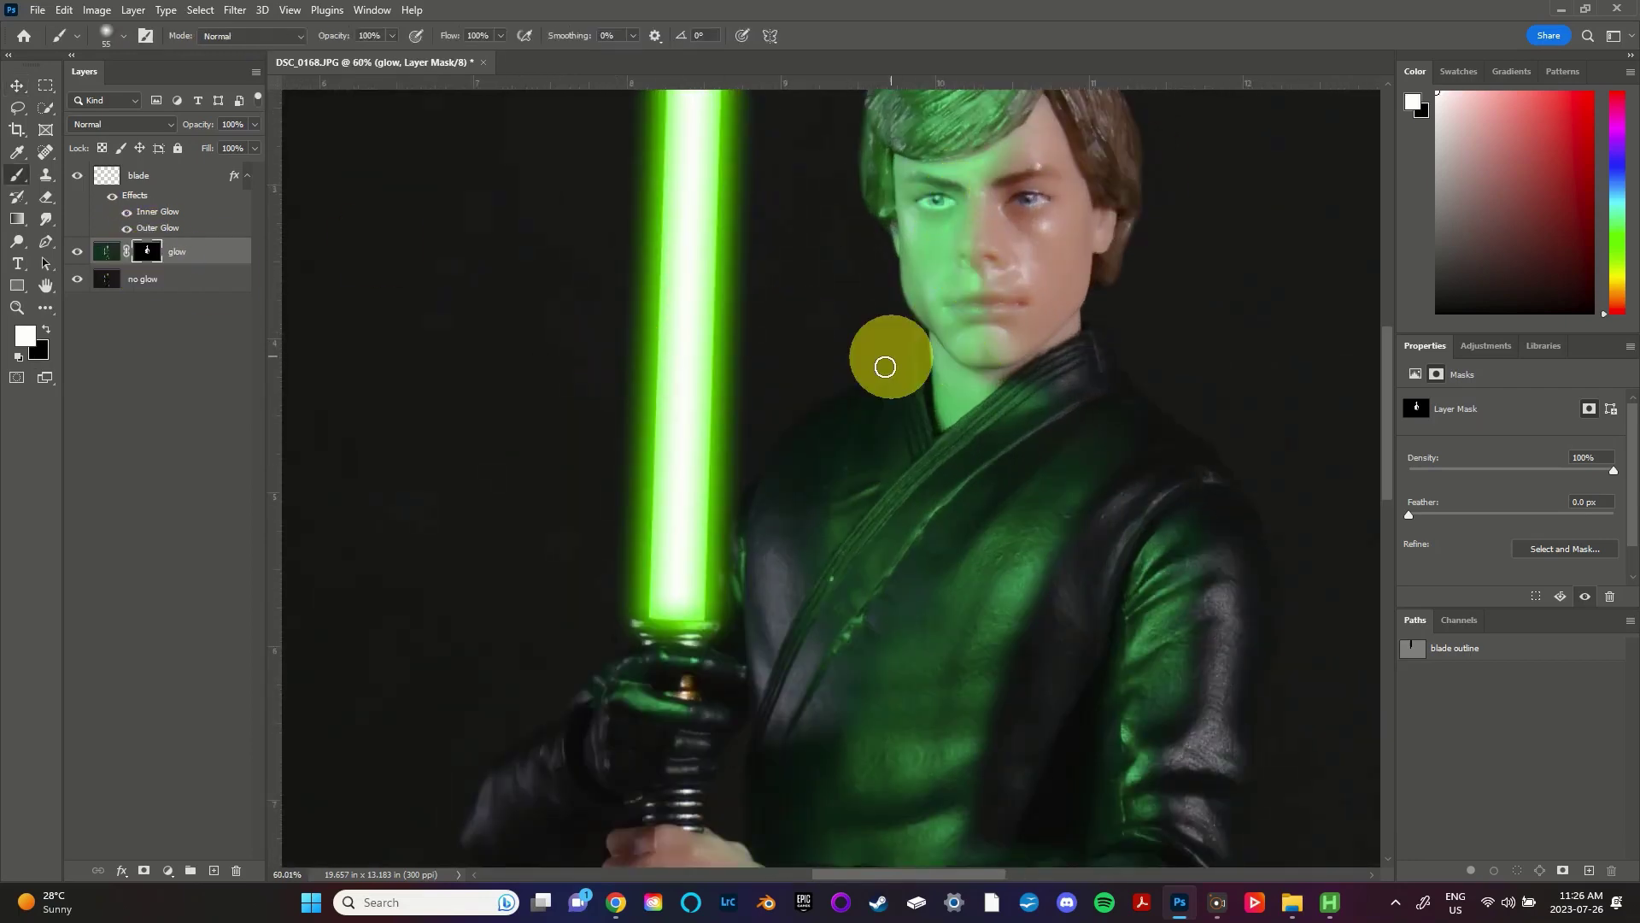
pyautogui.scroll(-3, 997, 425)
pyautogui.keyDown('alt'); pyautogui.click(78, 278); pyautogui.keyUp('alt')
pyautogui.keyDown('alt'); pyautogui.click(78, 280); pyautogui.keyUp('alt')
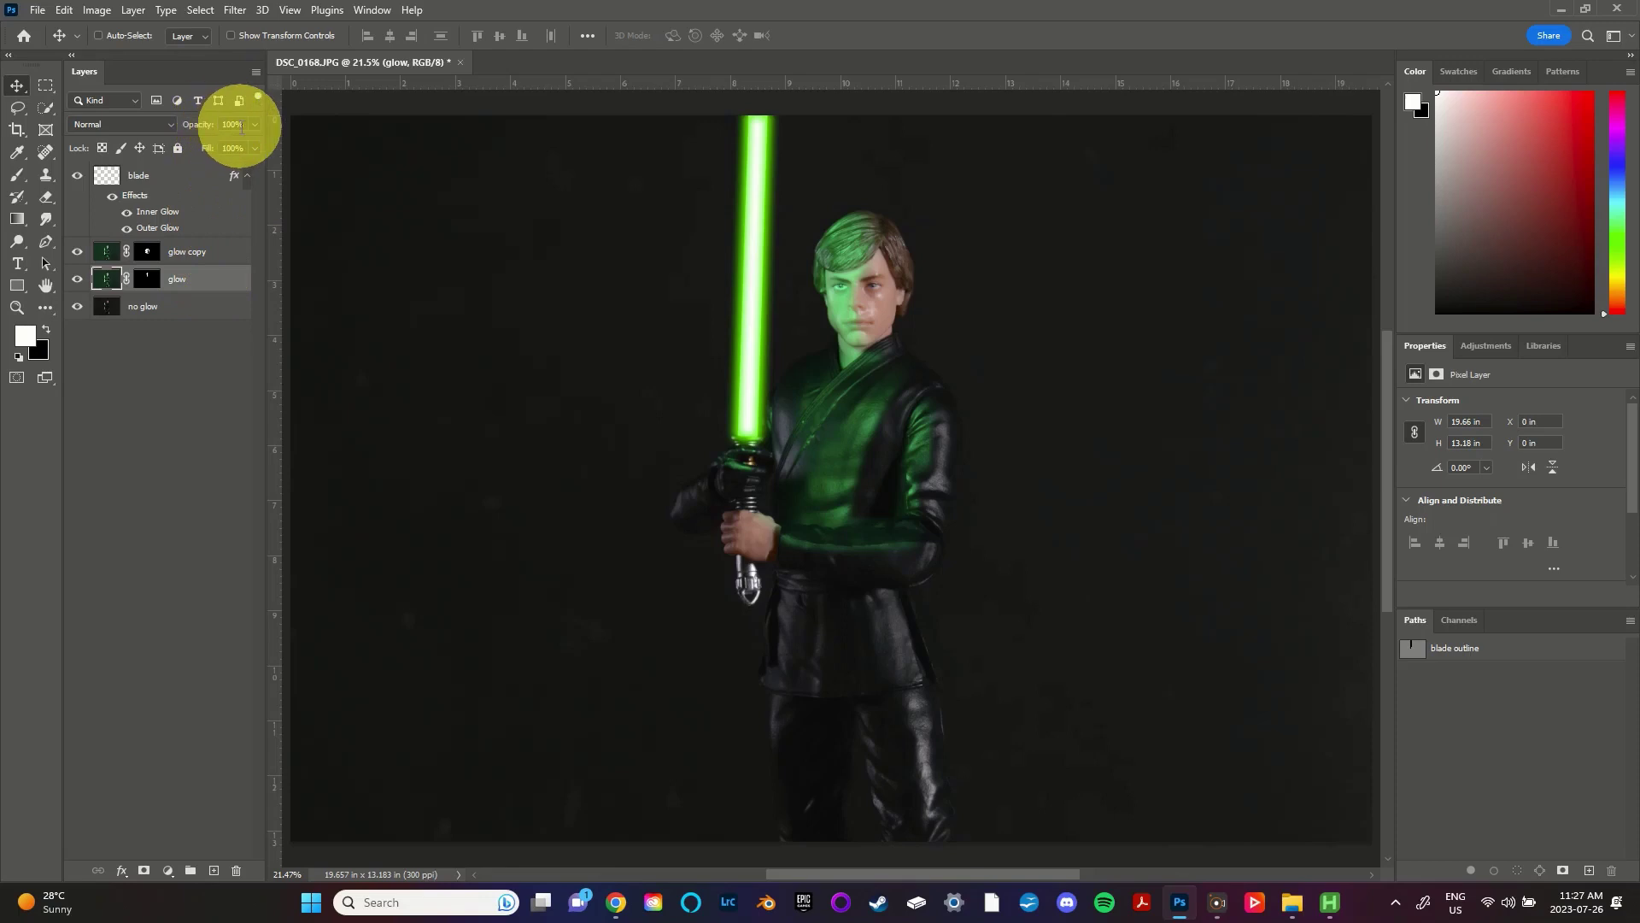
# Step: Set the glow layer's opacity to 75% and compare the composite with the no glow layer shown alone
pyautogui.click(239, 125)
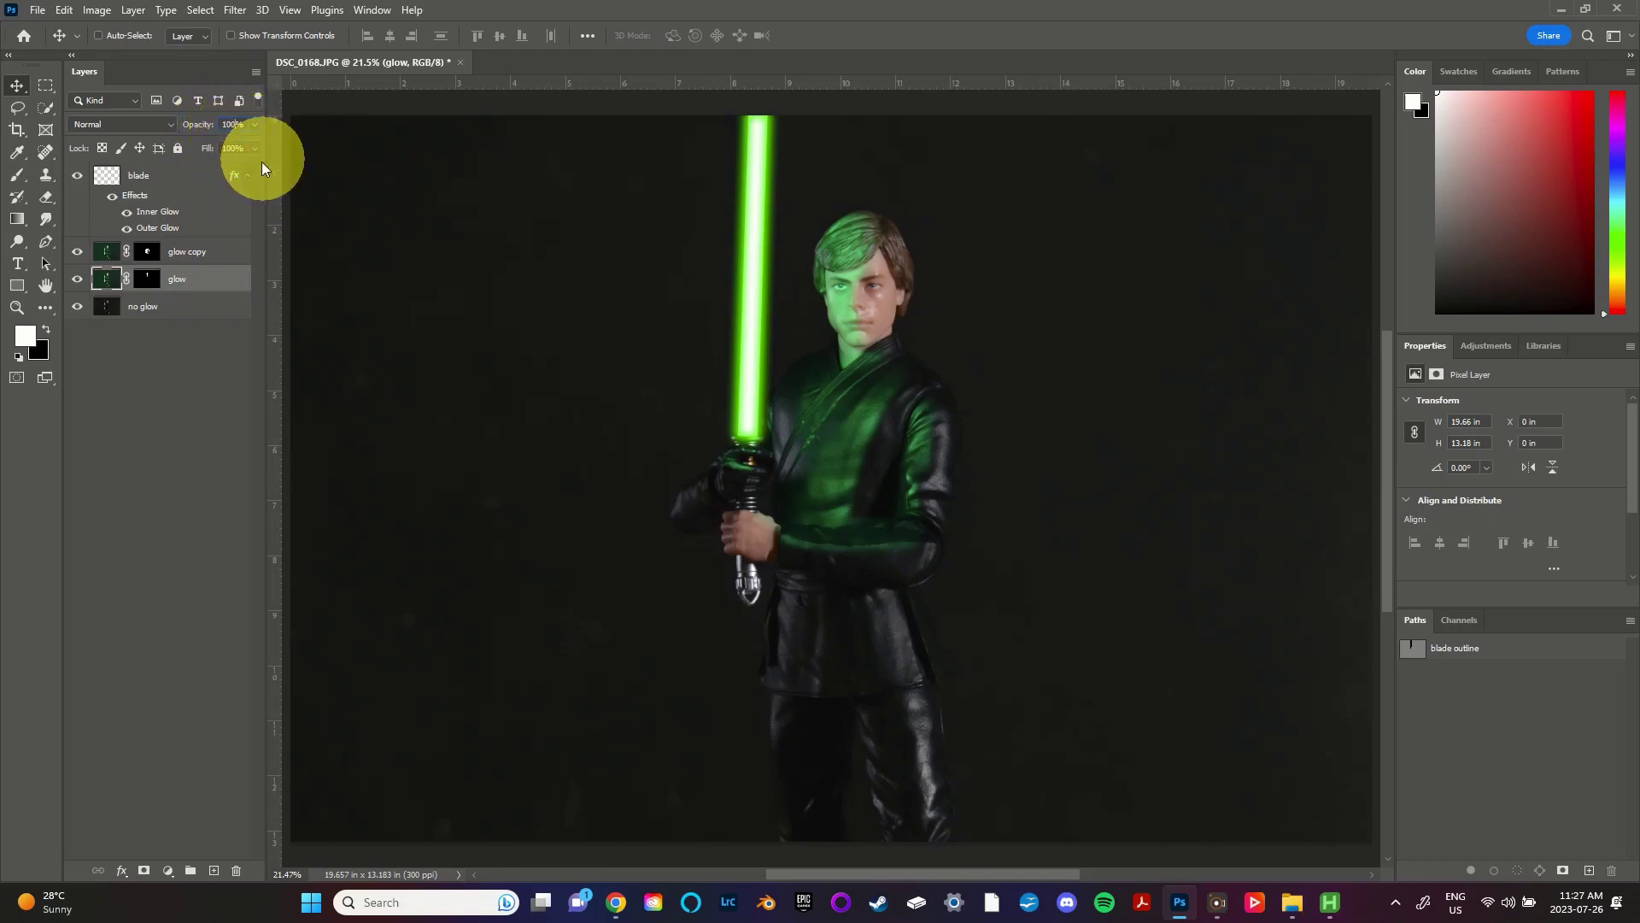
pyautogui.hotkey('ctrl', 'a')
pyautogui.write('75')
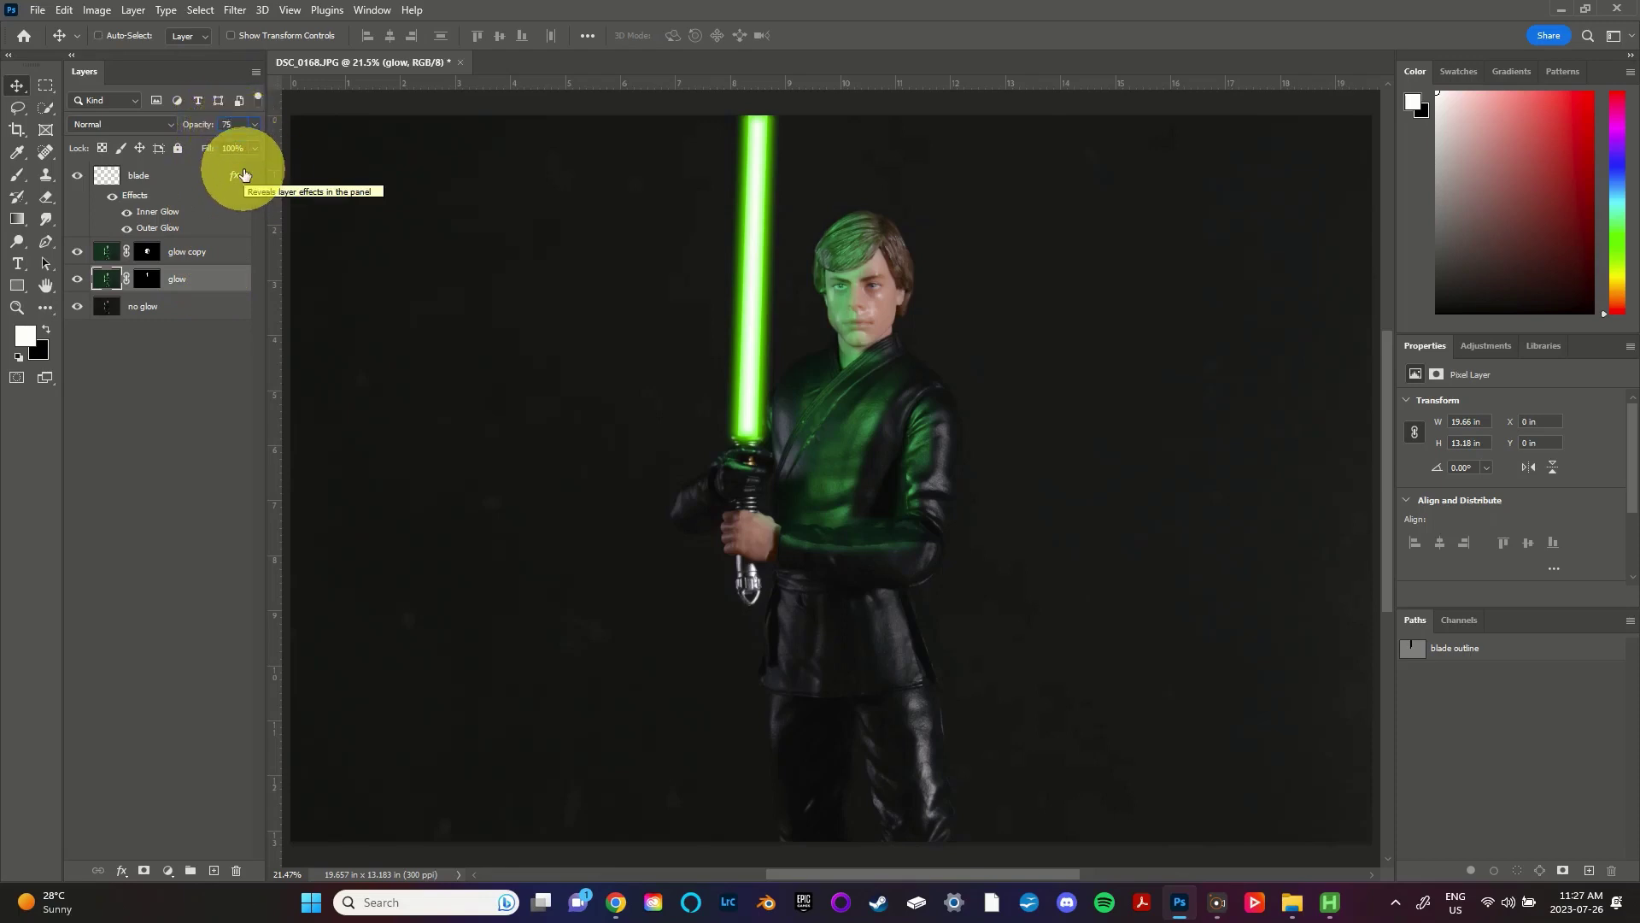
pyautogui.press('Return')
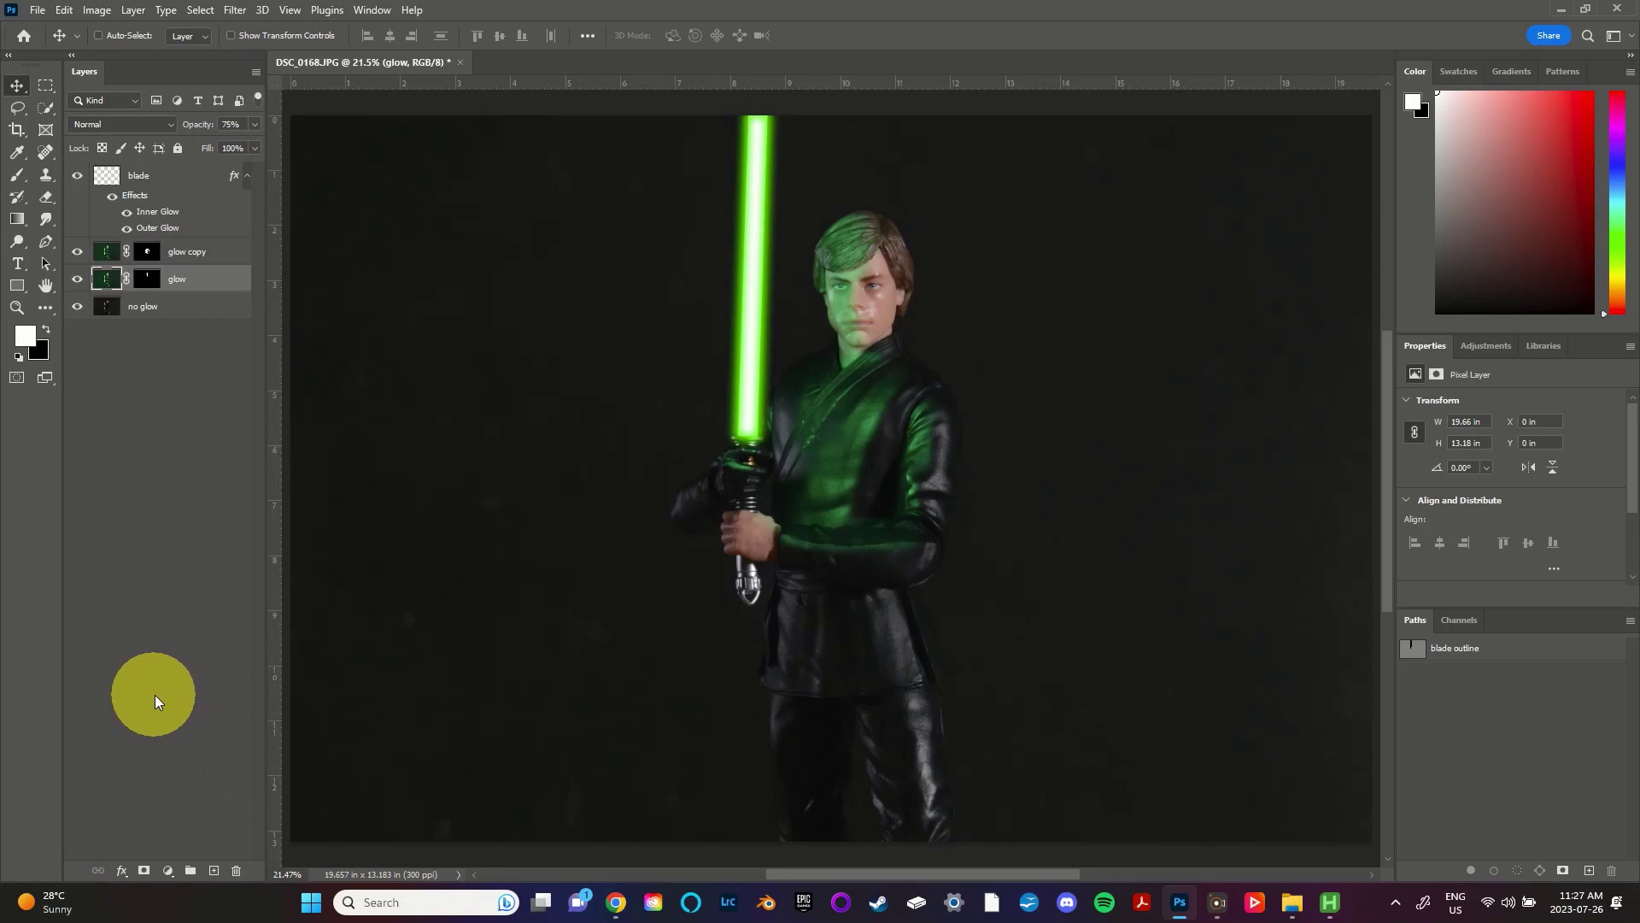
pyautogui.keyDown('alt'); pyautogui.click(77, 308); pyautogui.keyUp('alt')
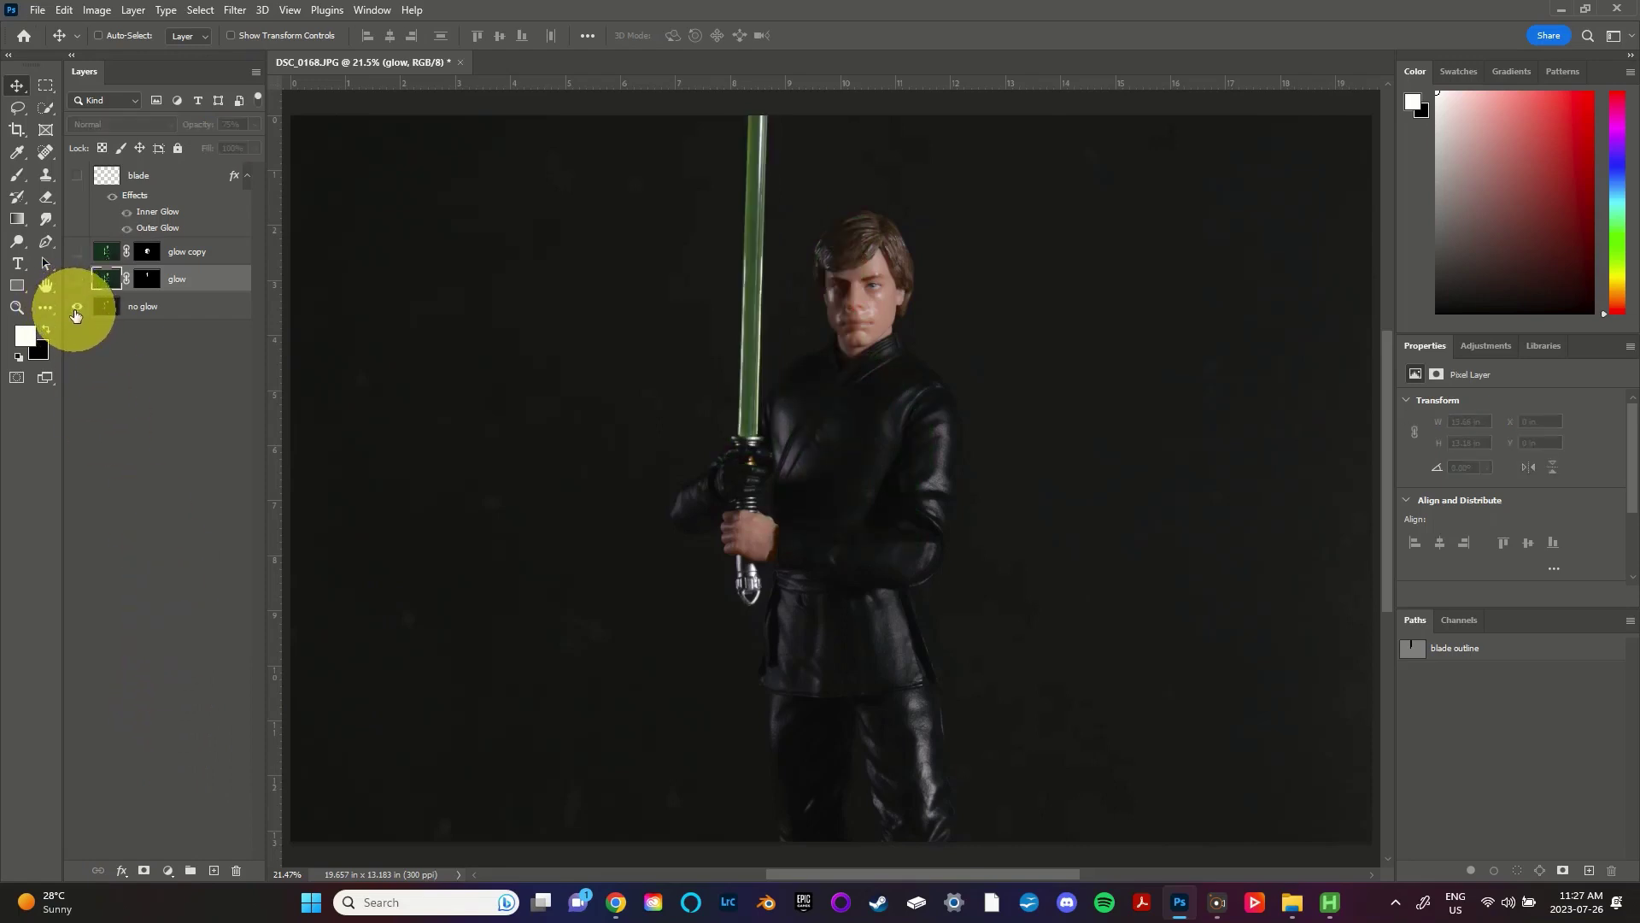
pyautogui.keyDown('alt'); pyautogui.click(77, 309); pyautogui.keyUp('alt')
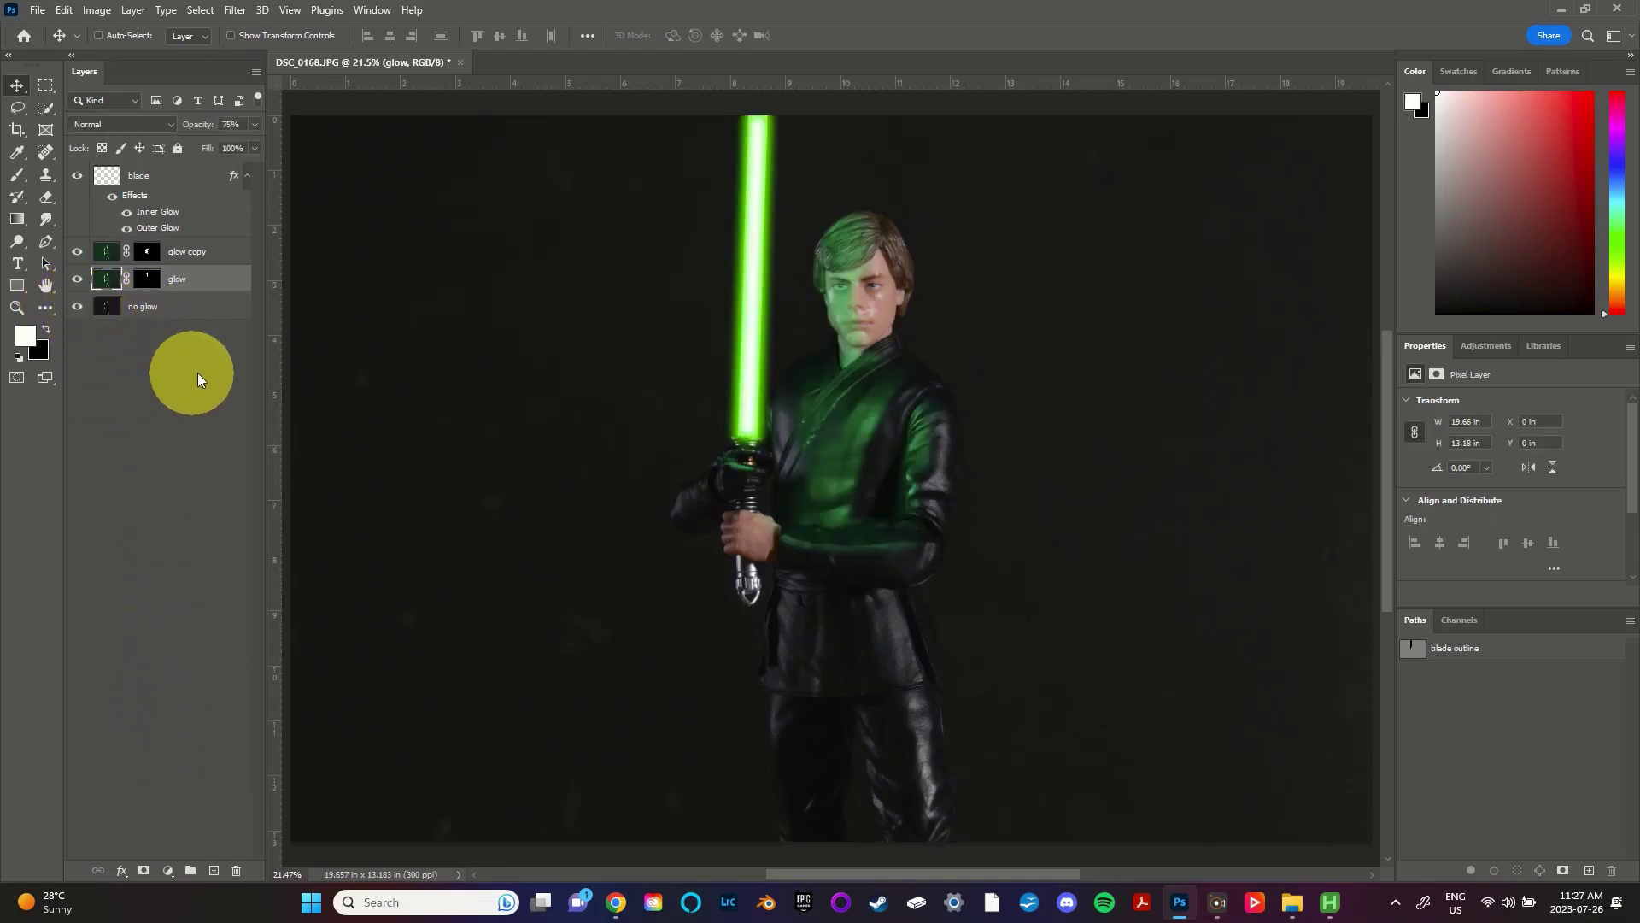